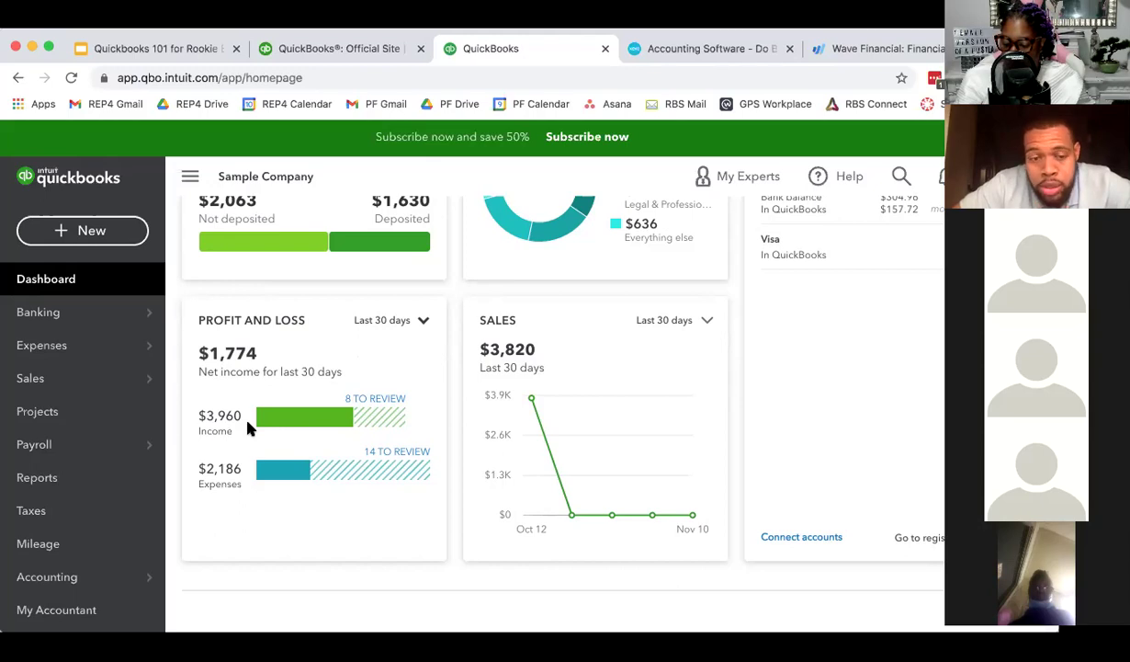
- Go to the Banking page with the Checking, Savings and Mastercard account cards
scroll(248, 426, up, 3)
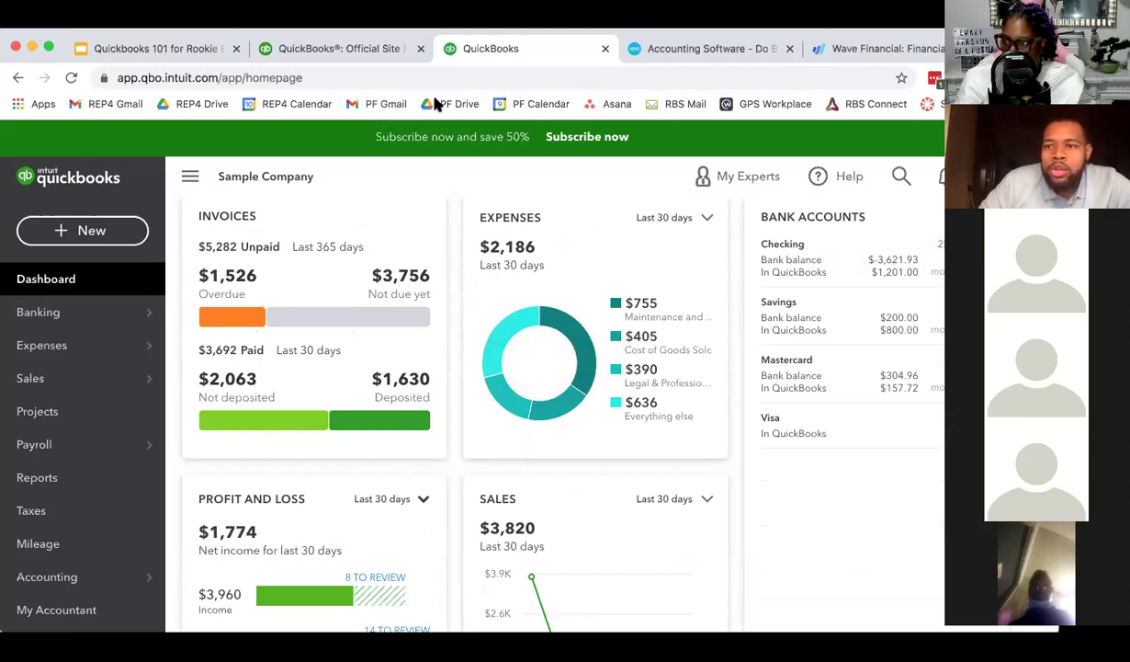
scroll(873, 271, up, 1)
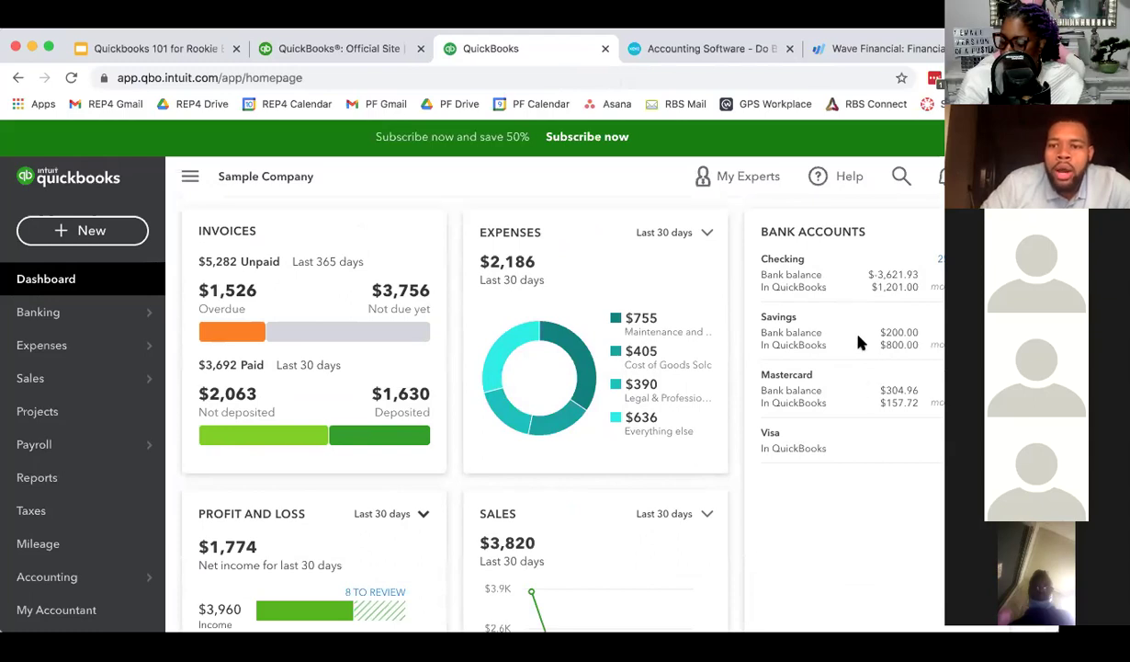
scroll(843, 276, up, 1)
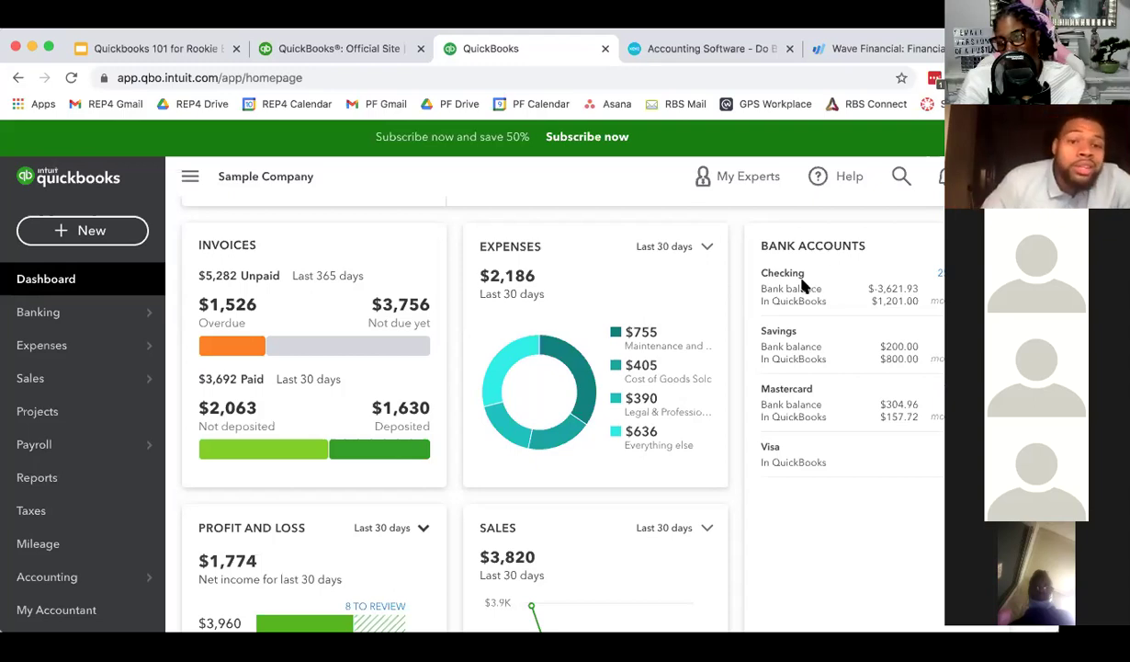
scroll(799, 294, up, 2)
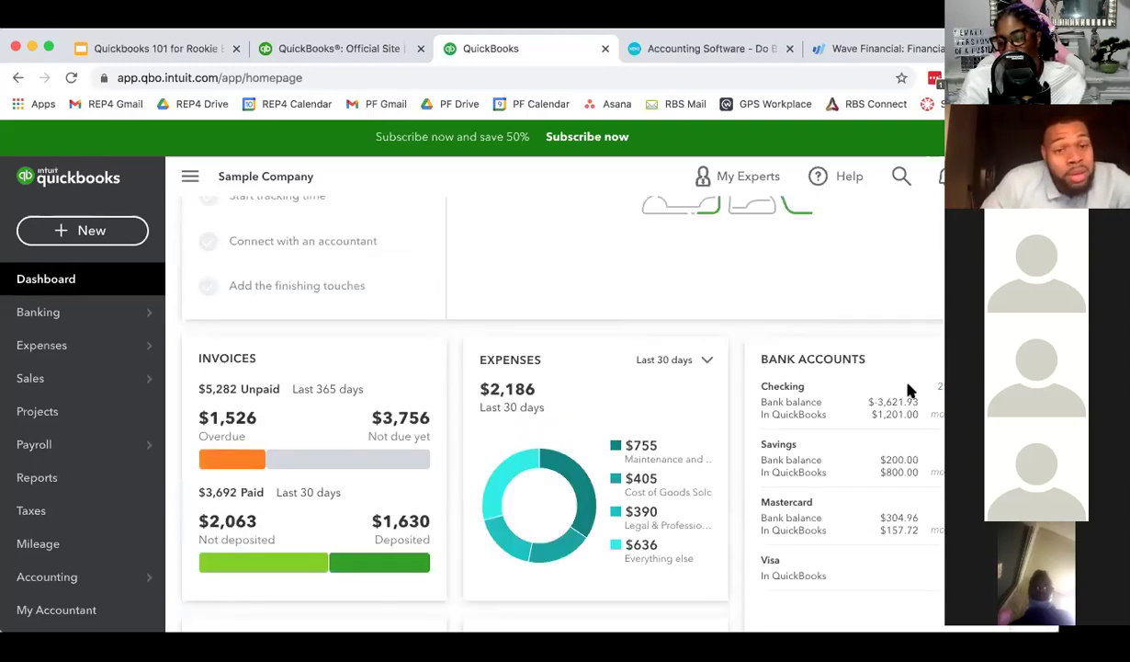
scroll(825, 371, up, 4)
scroll(519, 406, down, 1)
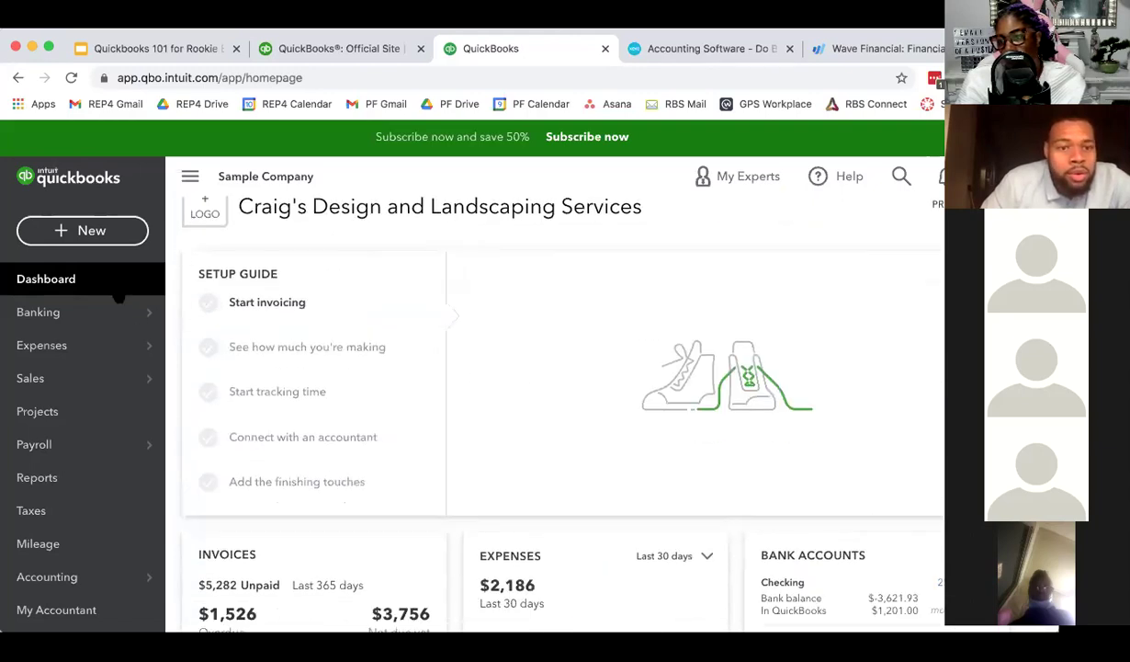
mouse_move(95, 323)
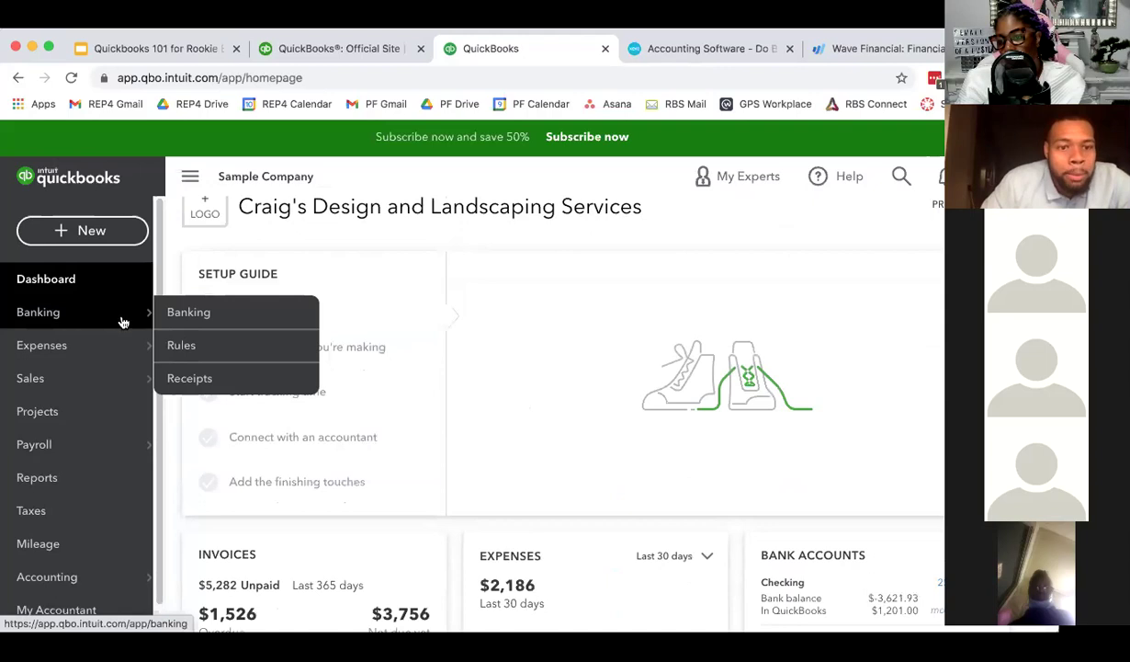
click(199, 319)
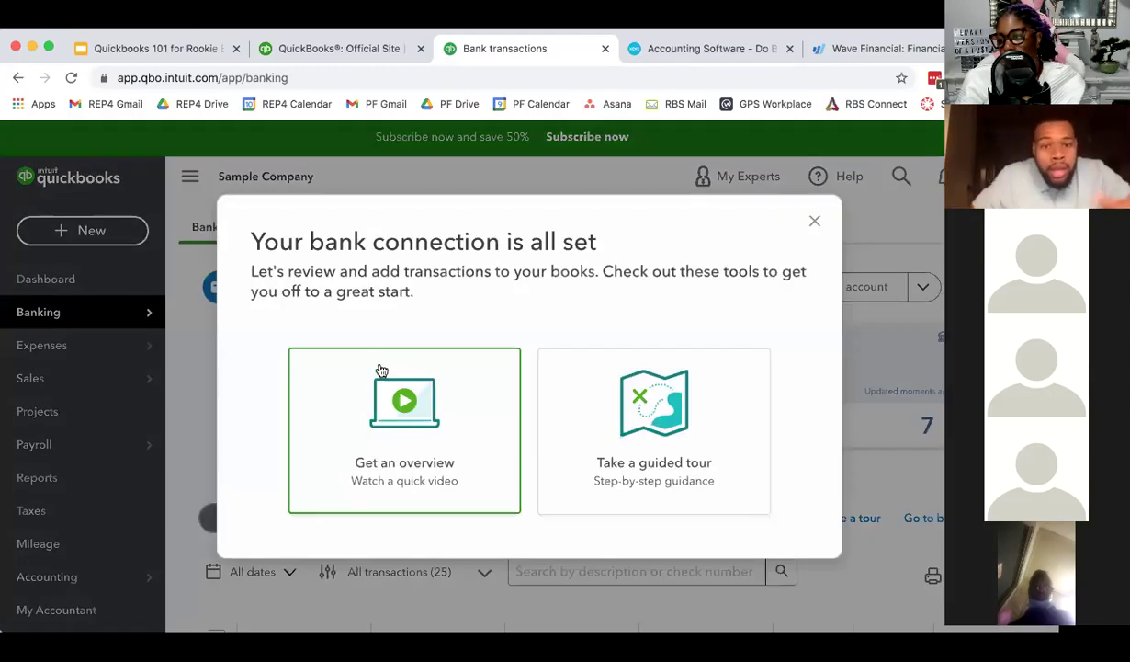
- Dismiss the 'Your bank connection is all set' popup and scroll to the For review transactions
click(814, 221)
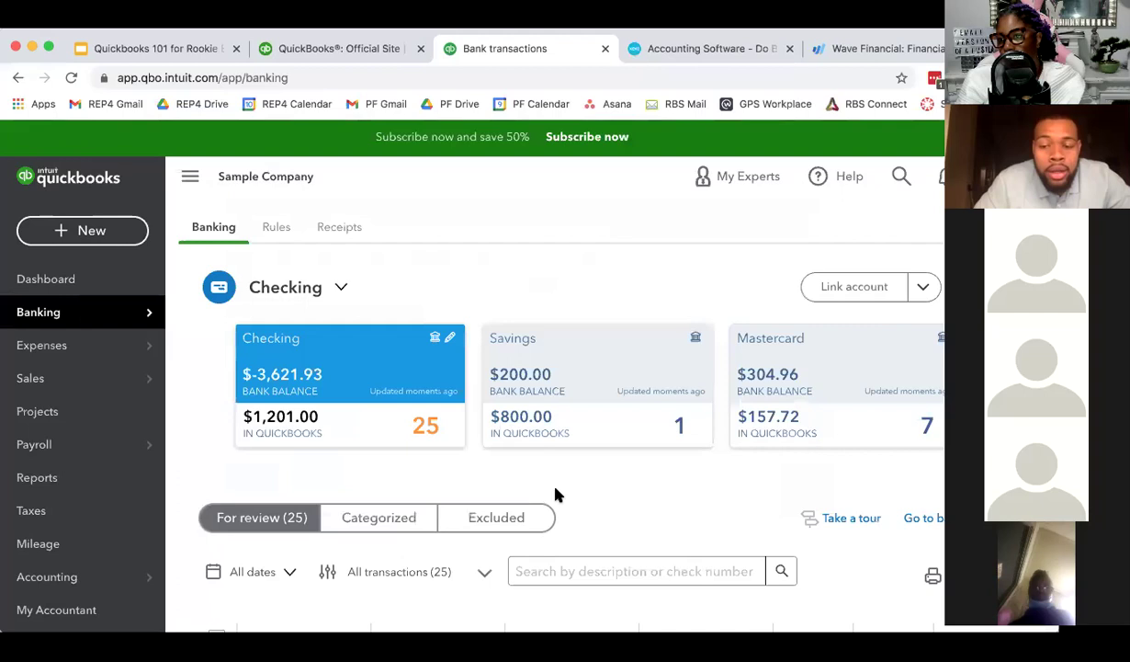
scroll(582, 502, down, 2)
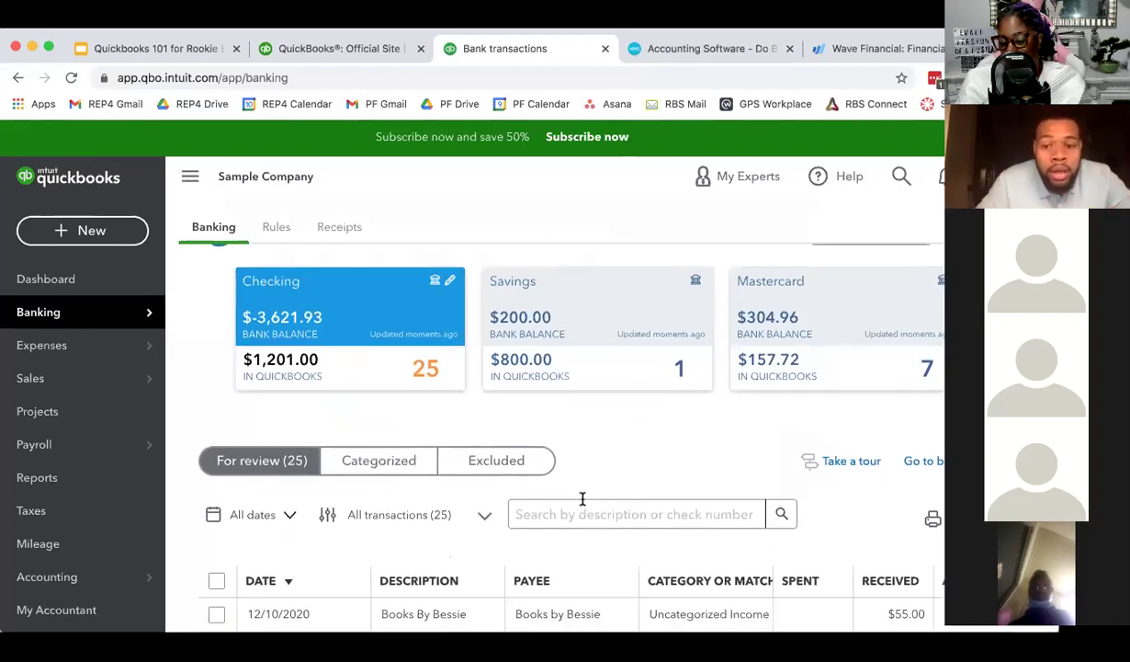
scroll(582, 502, down, 2)
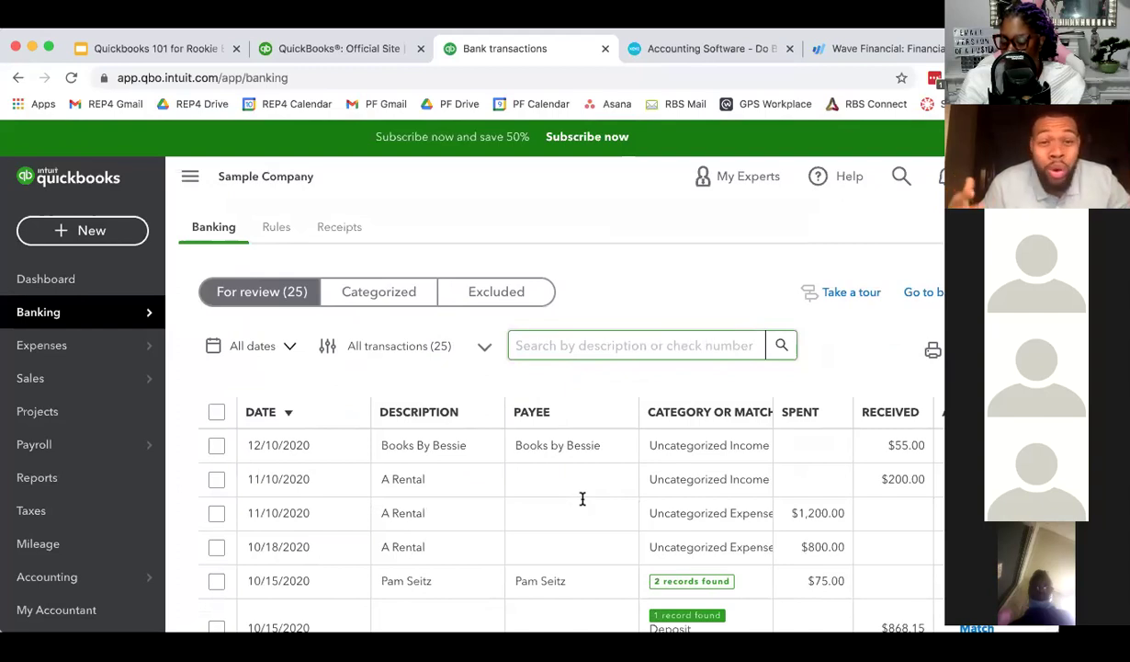
scroll(552, 487, down, 1)
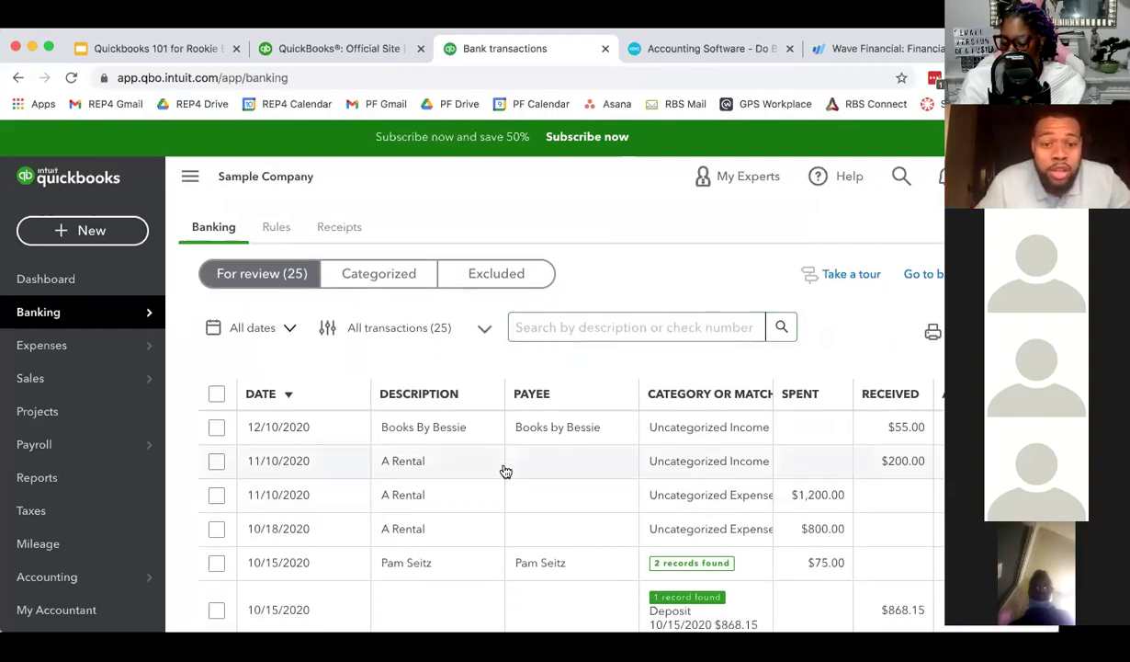
scroll(451, 436, down, 1)
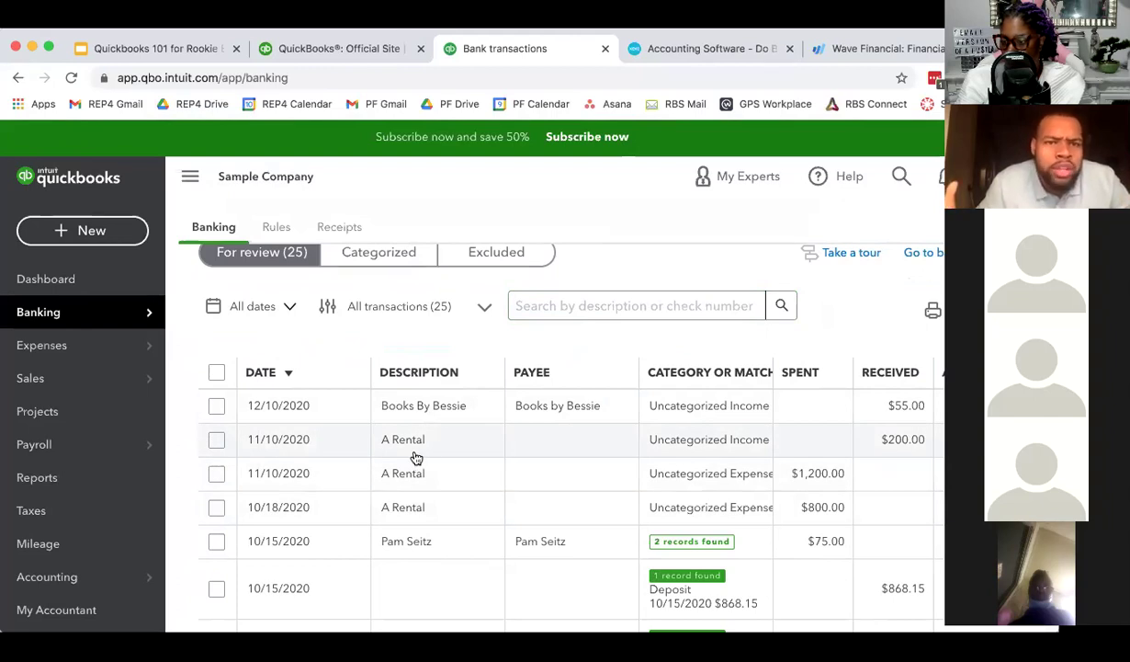
scroll(418, 460, down, 3)
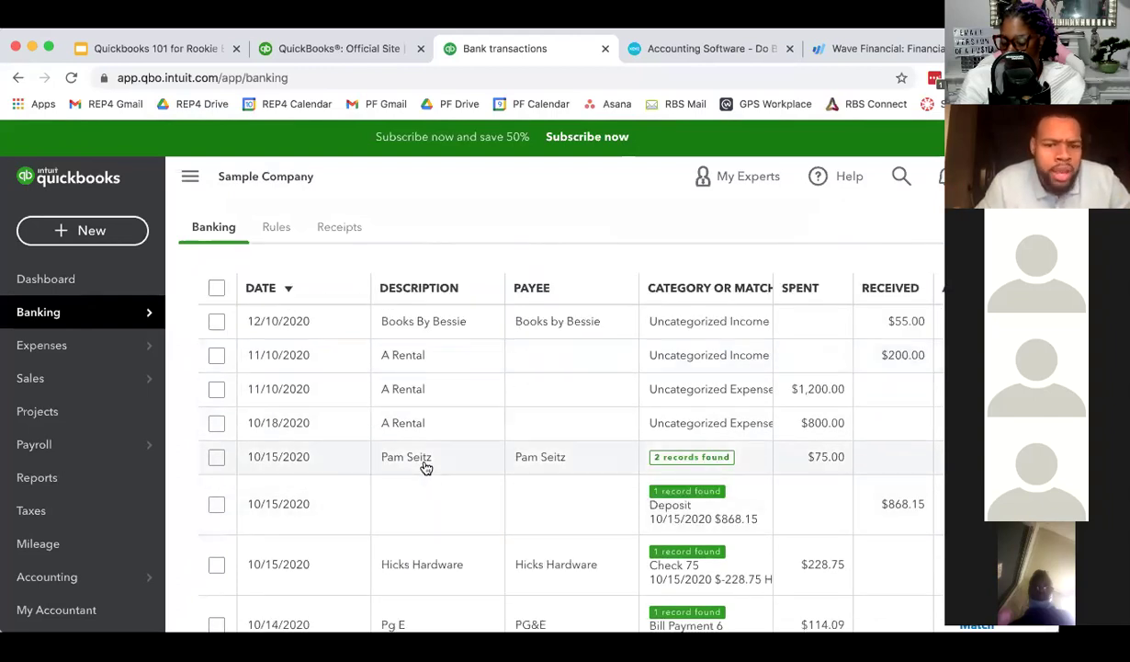
scroll(479, 540, down, 1)
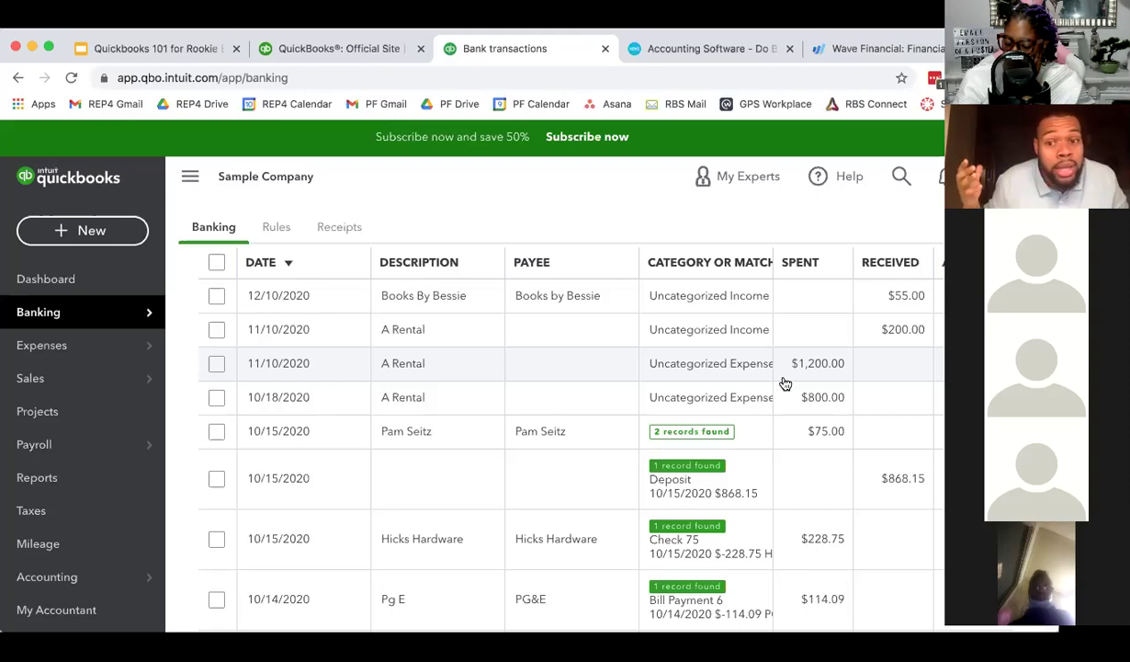
- Expand the 12/10/2020 $55.00 Books By Bessie deposit to categorize it
scroll(462, 361, up, 1)
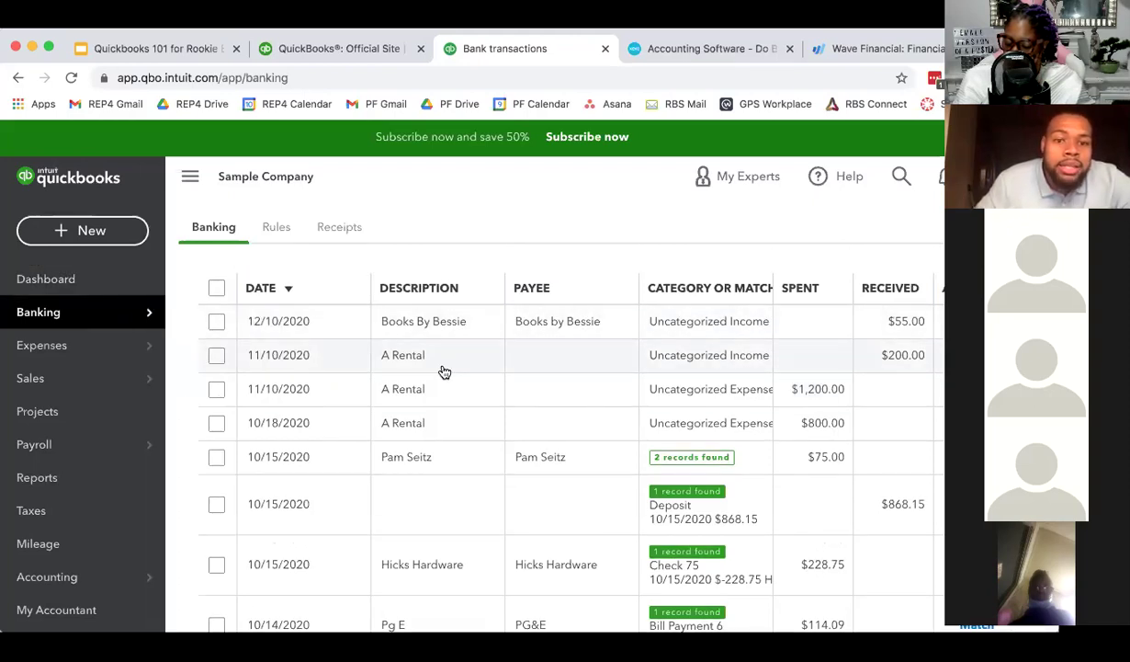
scroll(489, 486, down, 15)
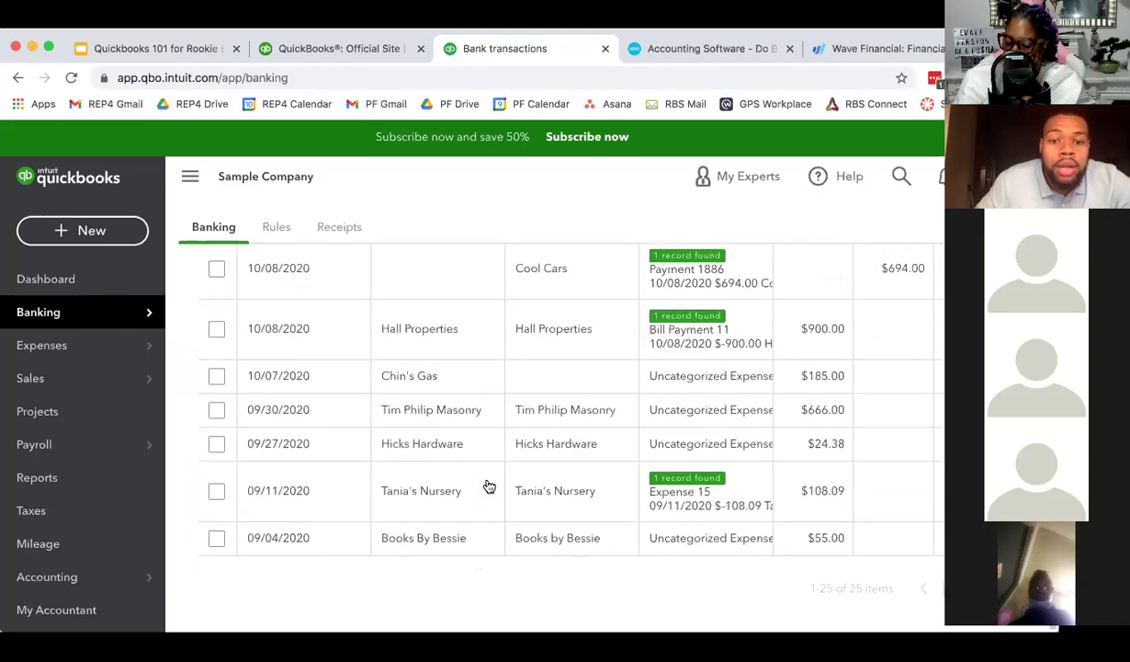
scroll(466, 472, up, 10)
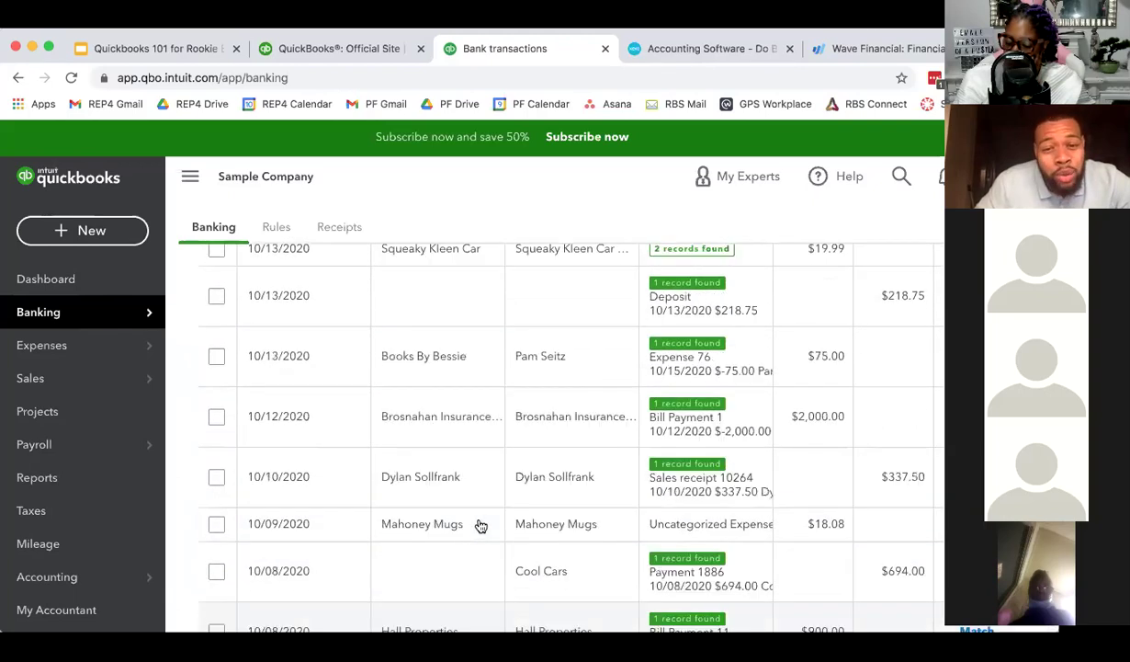
scroll(471, 468, up, 5)
scroll(460, 403, down, 1)
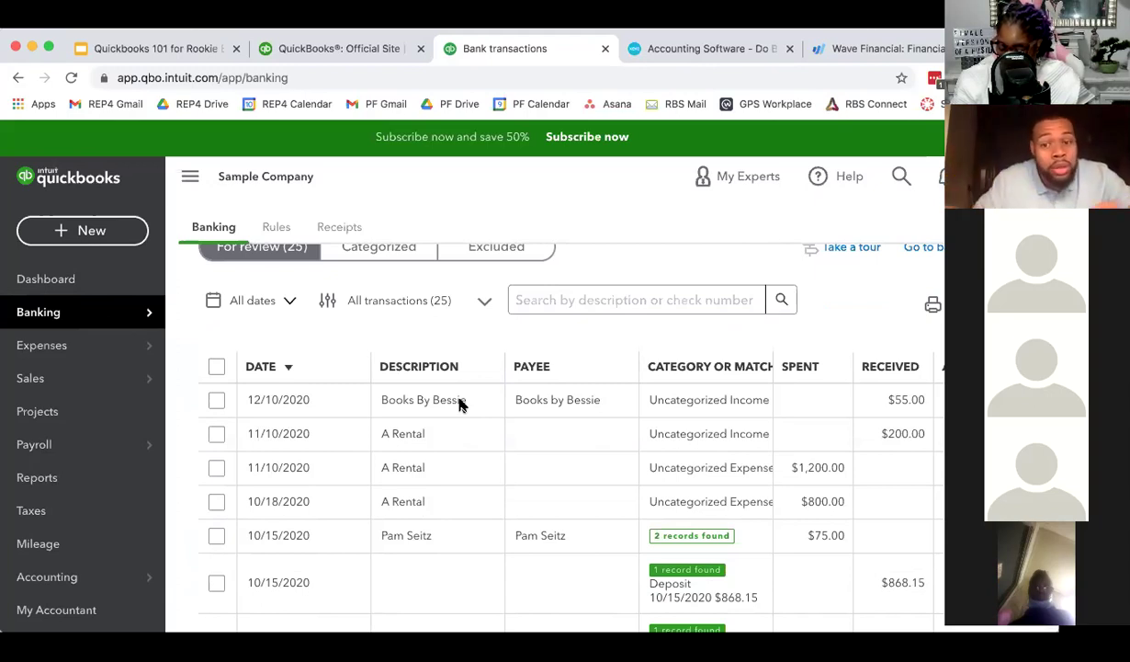
click(472, 402)
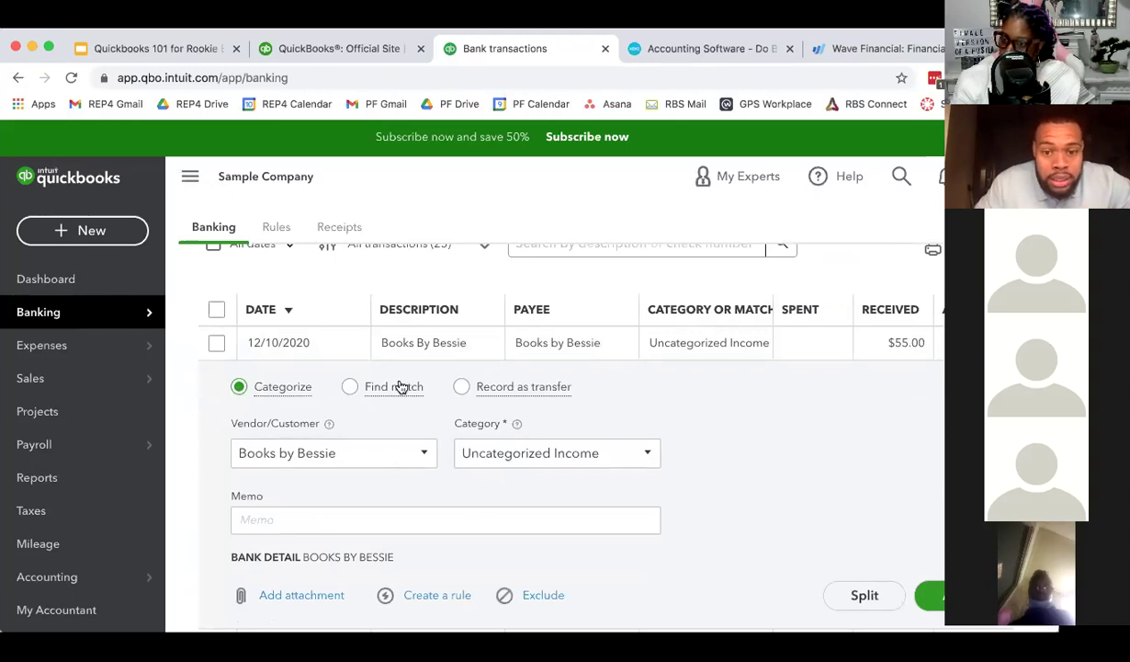
- Put the cursor in the Books By Bessie deposit's Vendor/Customer field
scroll(555, 395, down, 1)
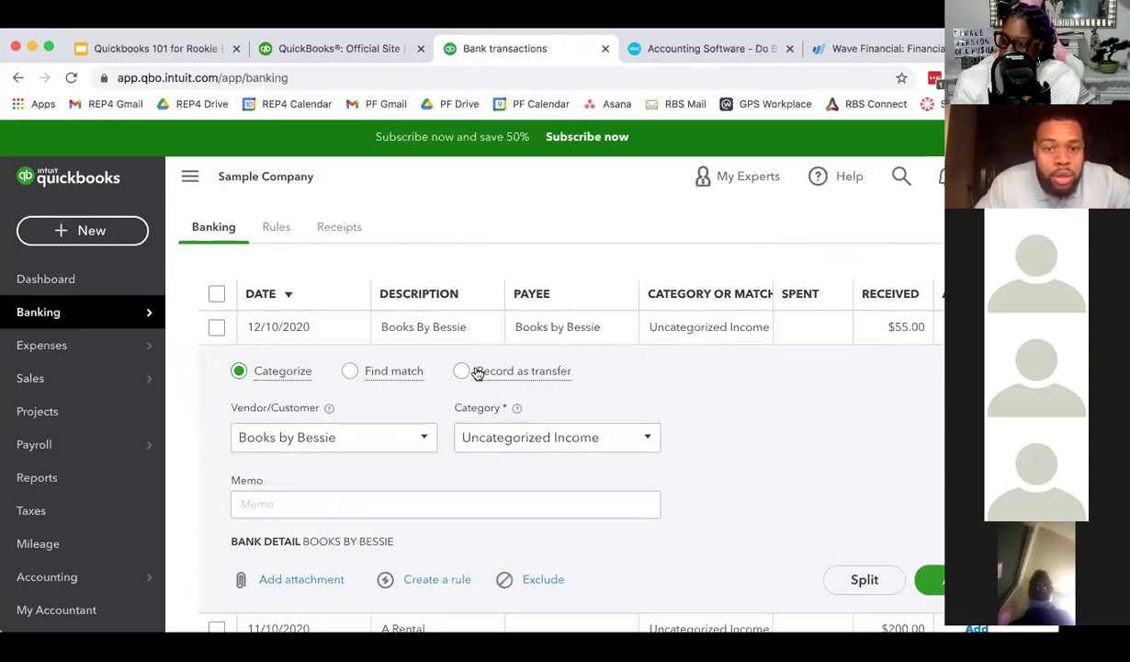
scroll(507, 530, down, 1)
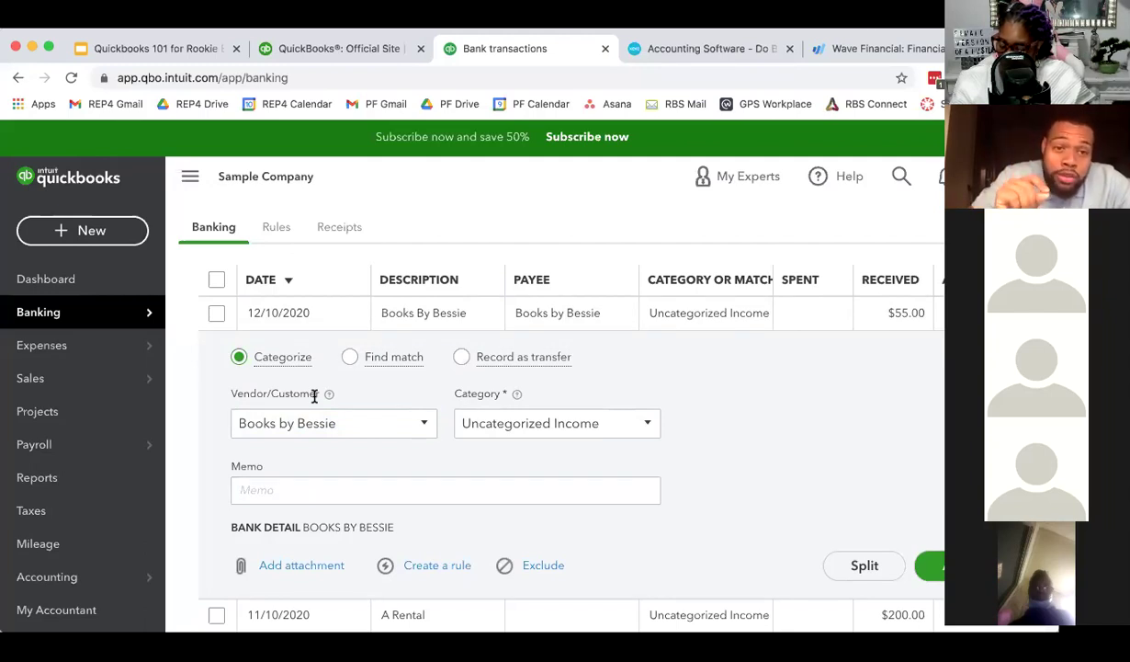
click(338, 414)
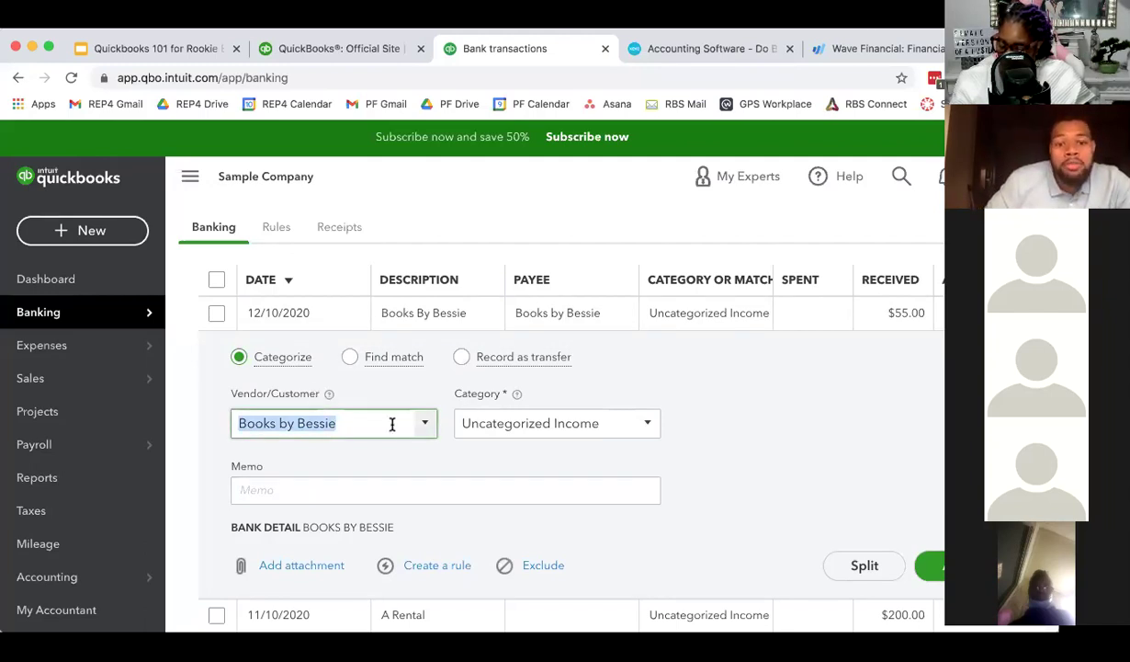
- Replace the payee Books by Bessie with a new name, EC Head Consulting
click(422, 425)
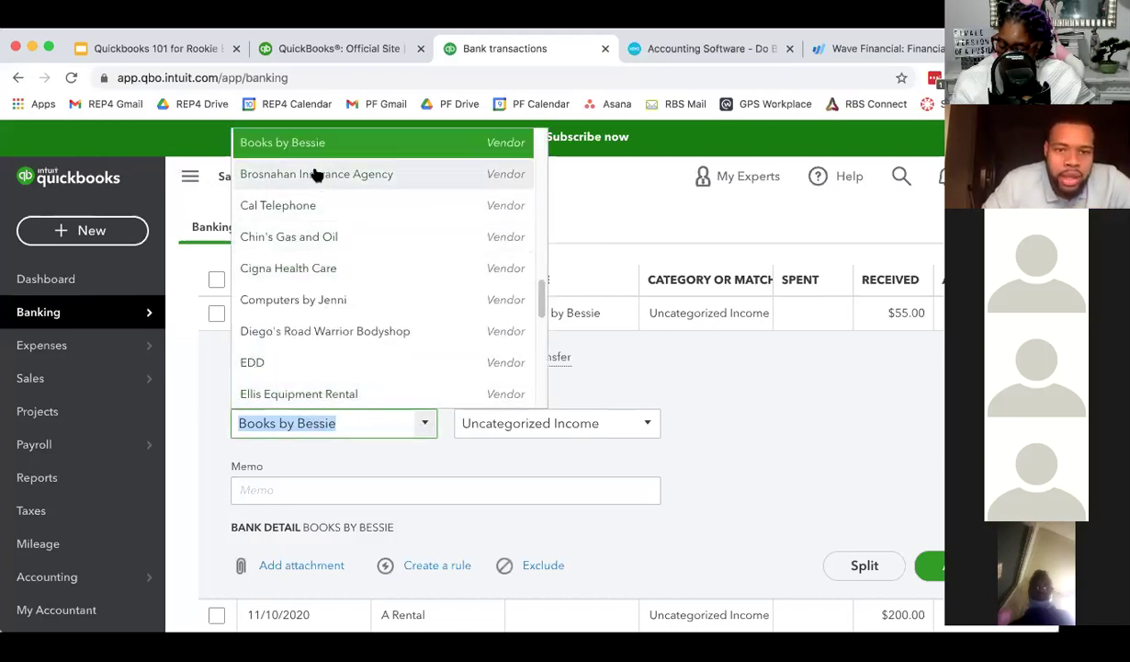
scroll(327, 335, down, 1)
scroll(331, 341, down, 1)
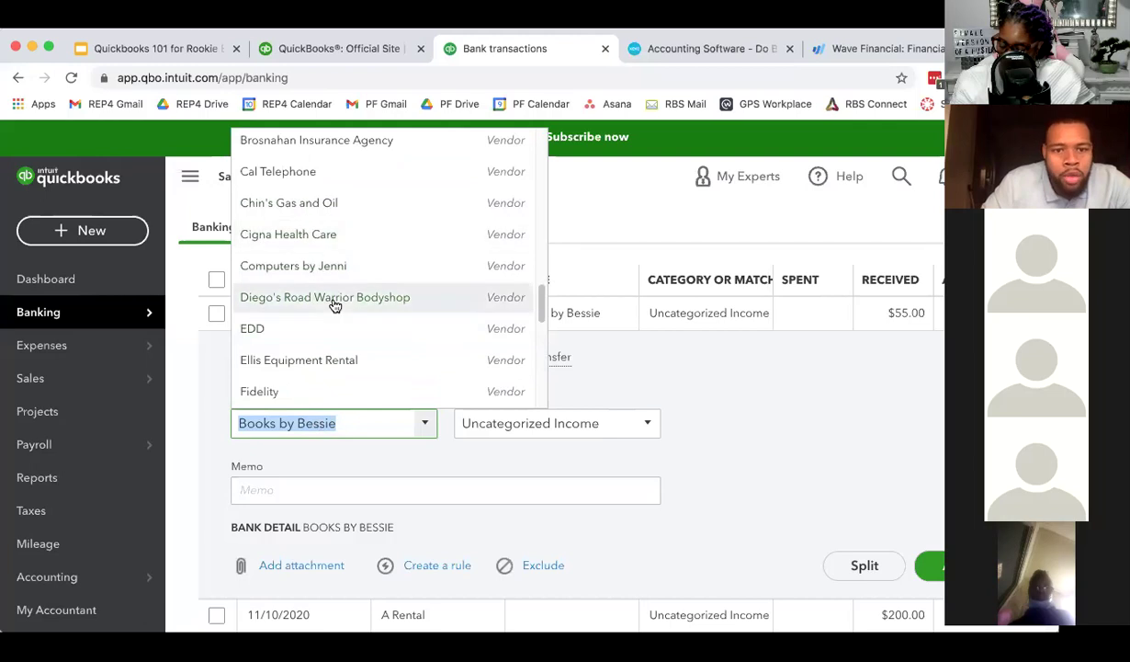
scroll(335, 304, down, 8)
scroll(338, 328, down, 3)
scroll(335, 331, up, 11)
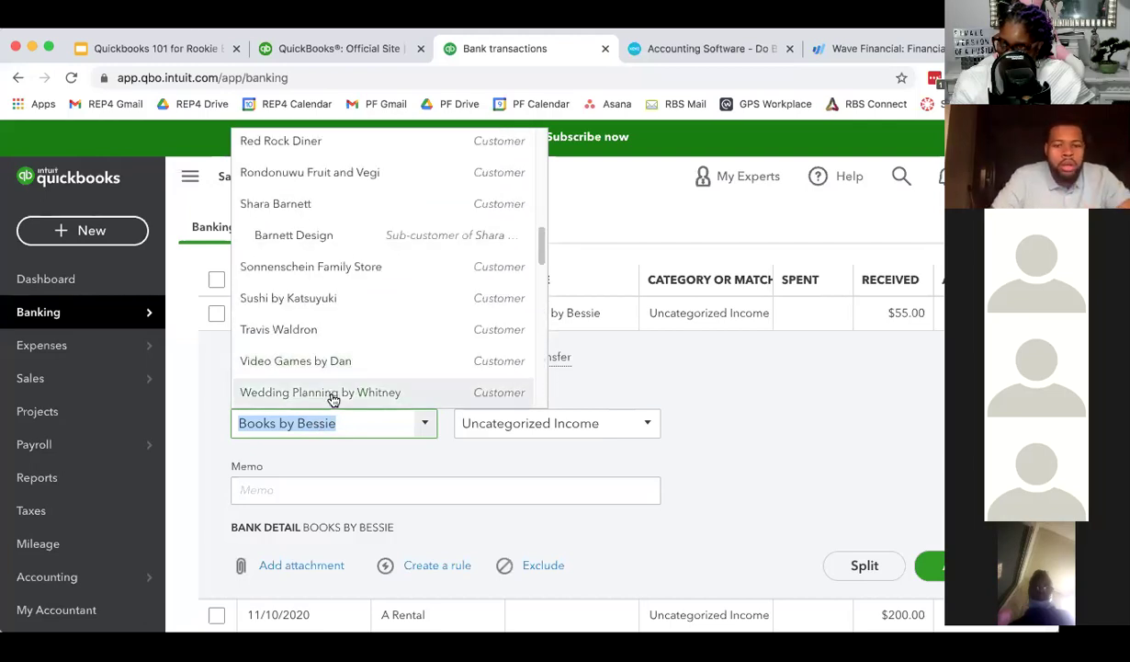
text(EC Head Consulting)
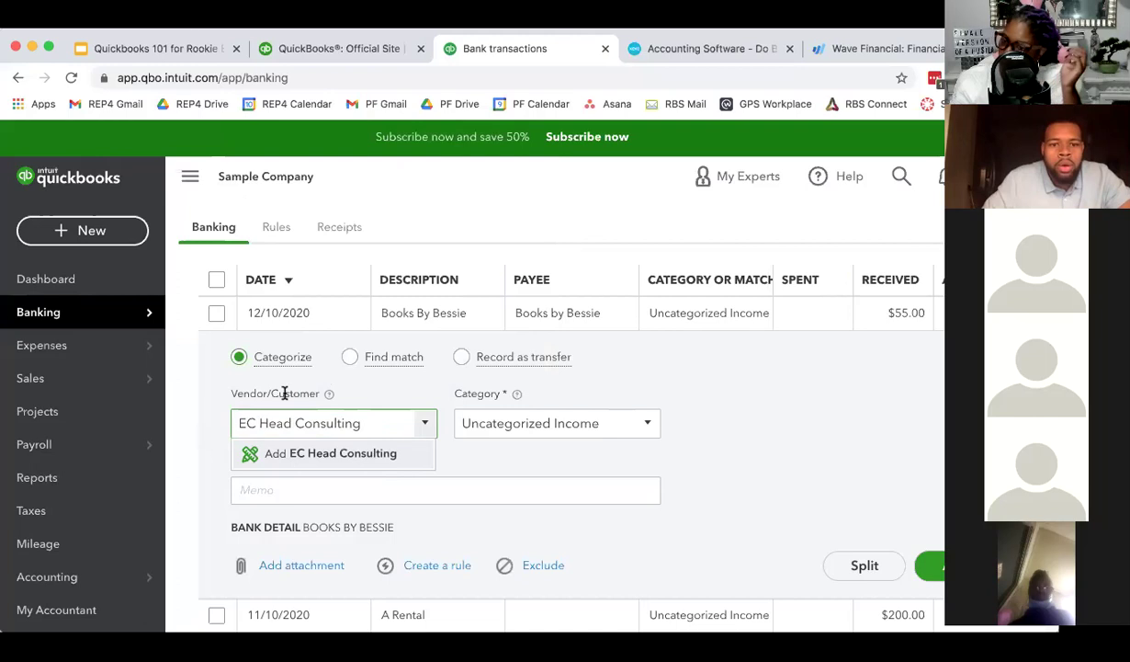
click(379, 453)
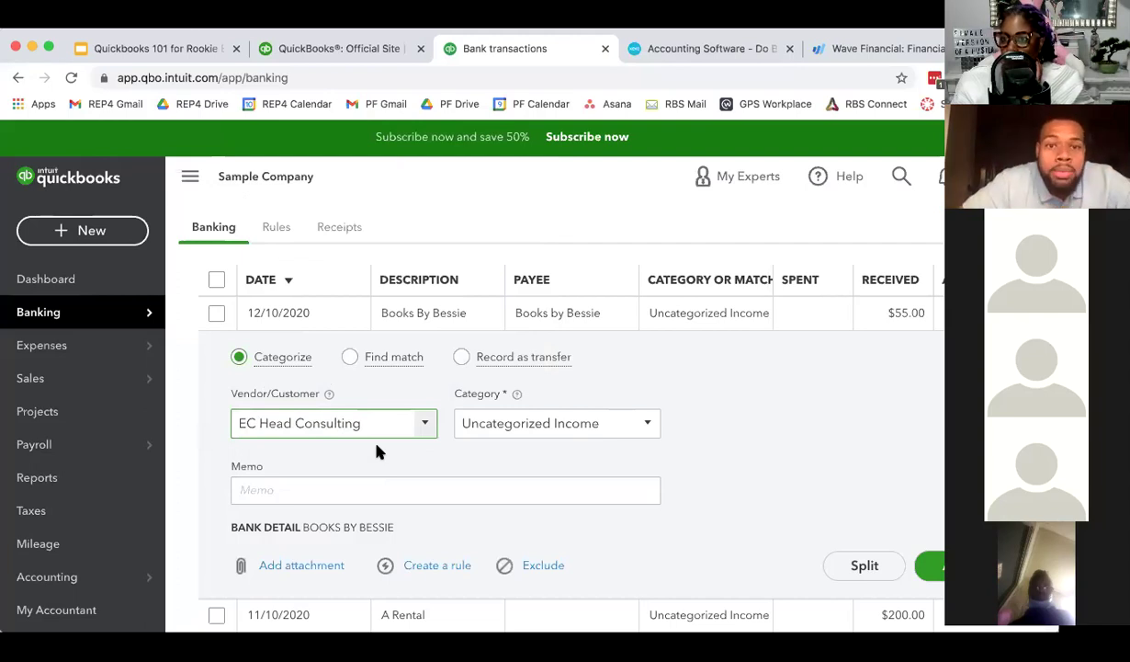
- Set up EC Head Consulting as a new name and glance at the category list
click(656, 430)
click(656, 429)
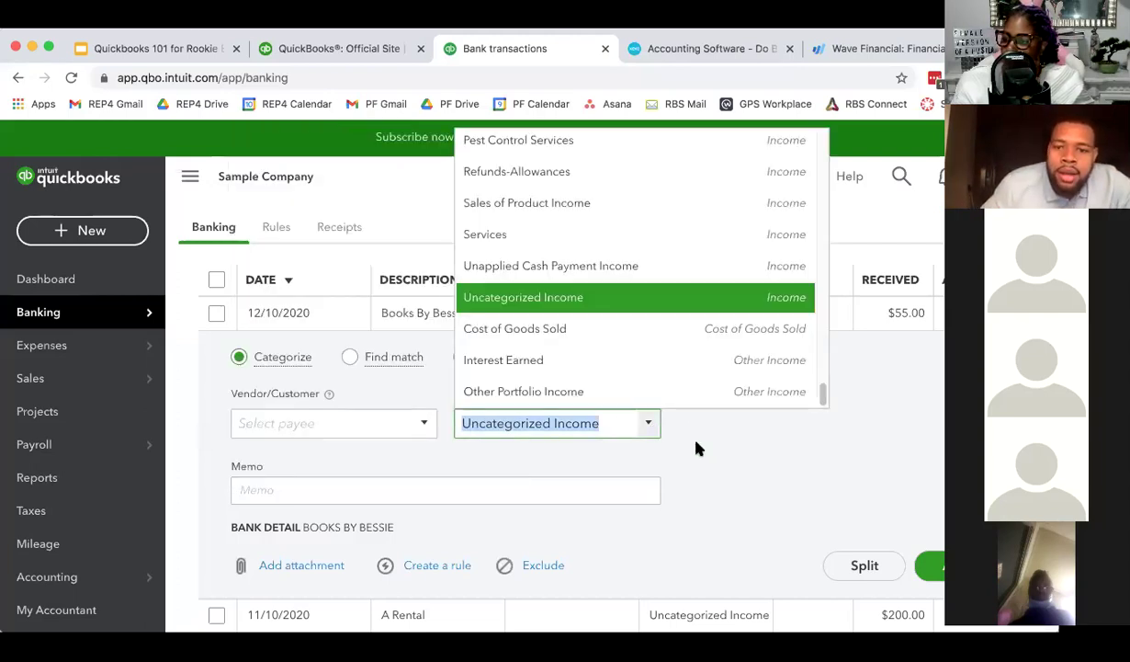
click(696, 447)
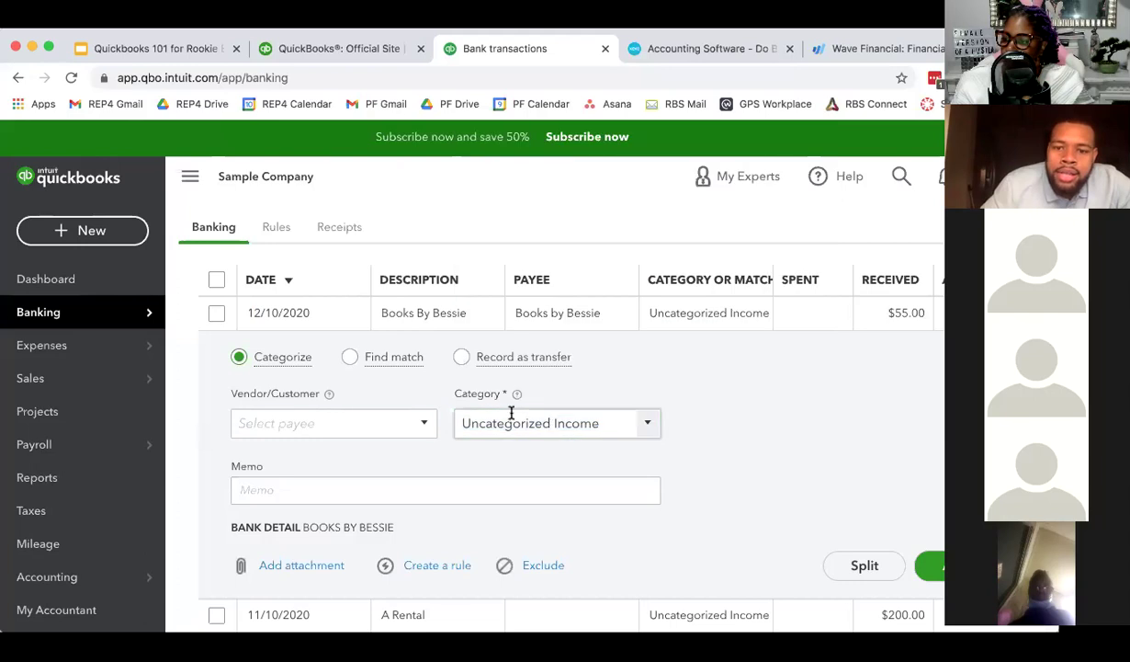
- Categorize the $55.00 deposit as Billable Expense Income
click(652, 423)
scroll(620, 322, up, 10)
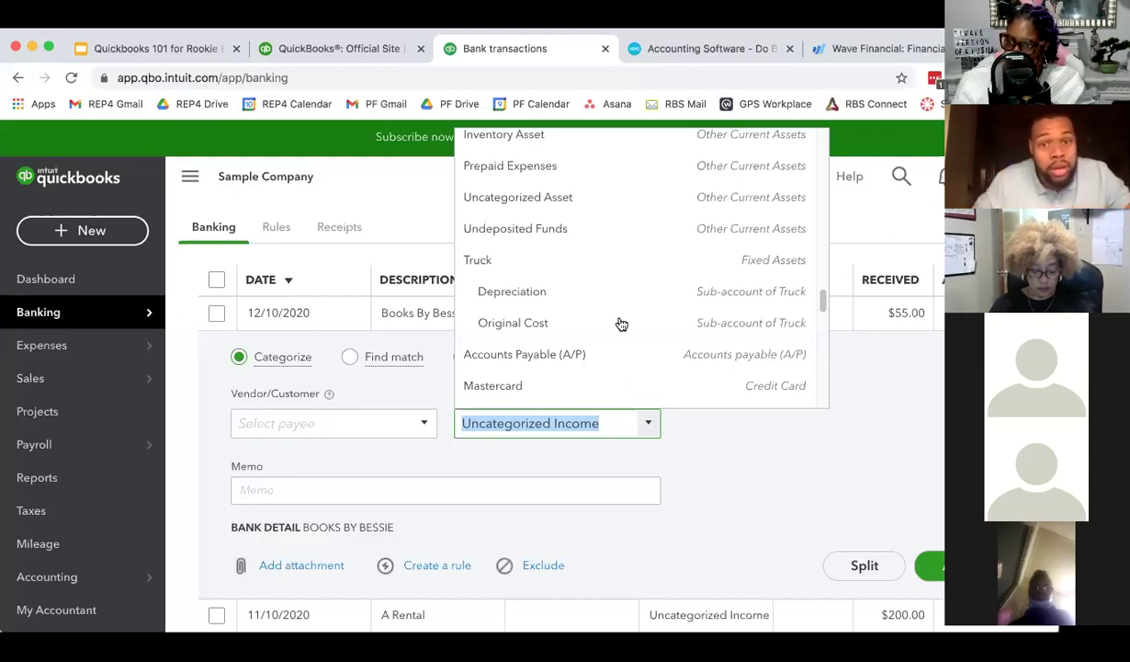
scroll(621, 323, up, 15)
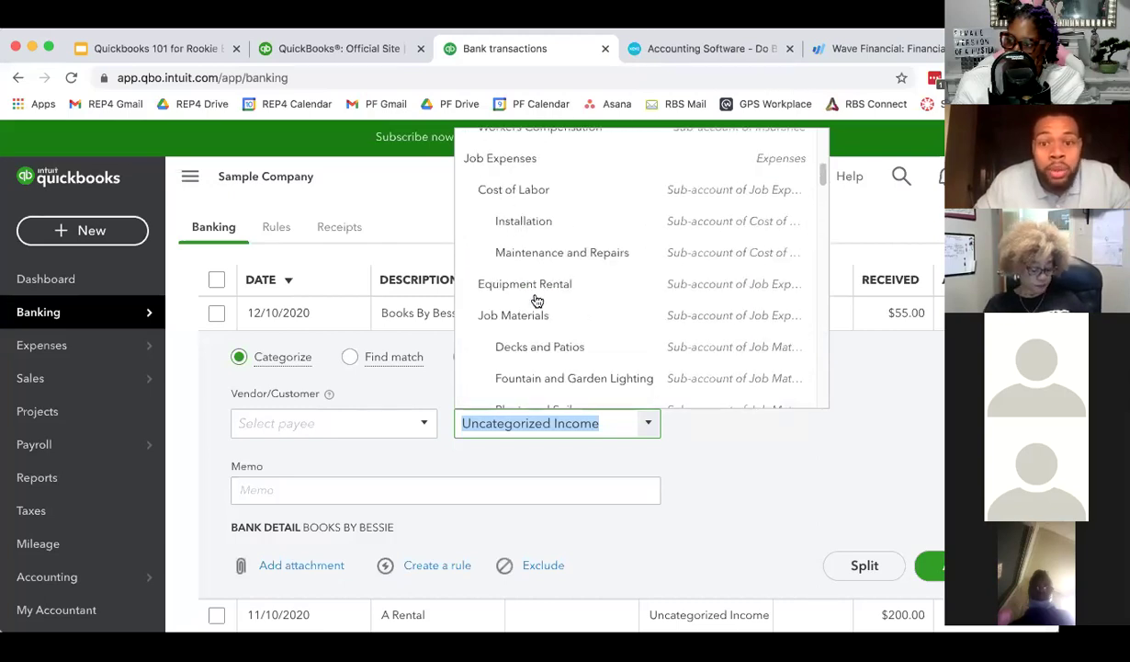
scroll(538, 301, up, 5)
scroll(562, 305, down, 7)
scroll(568, 312, down, 20)
scroll(576, 312, up, 4)
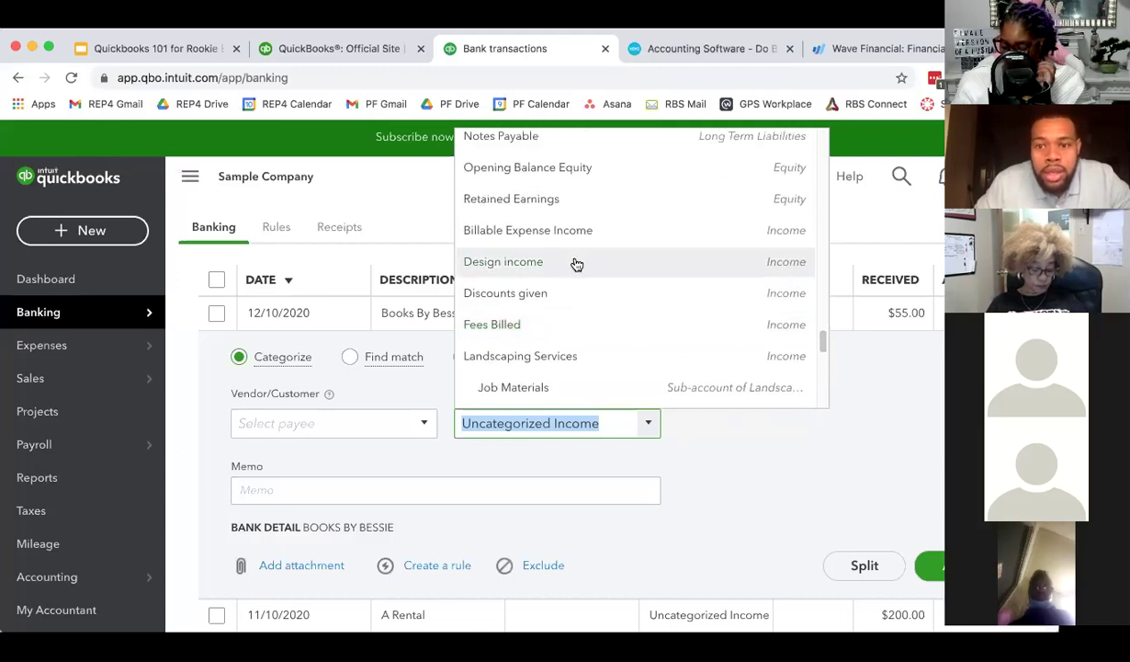
click(533, 229)
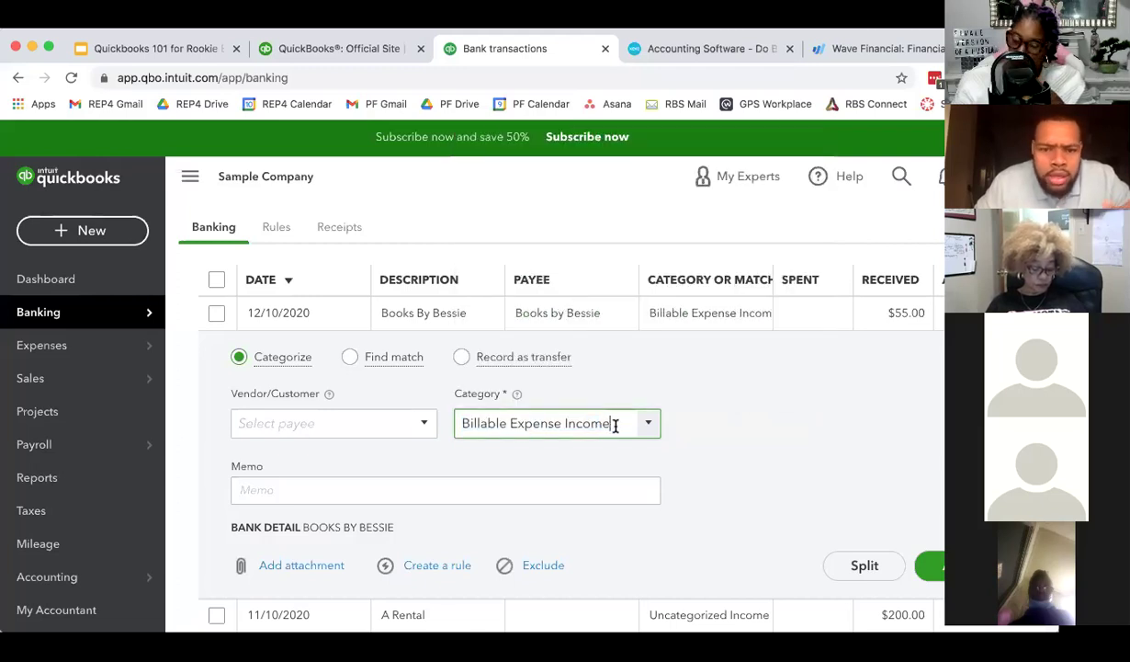
click(684, 432)
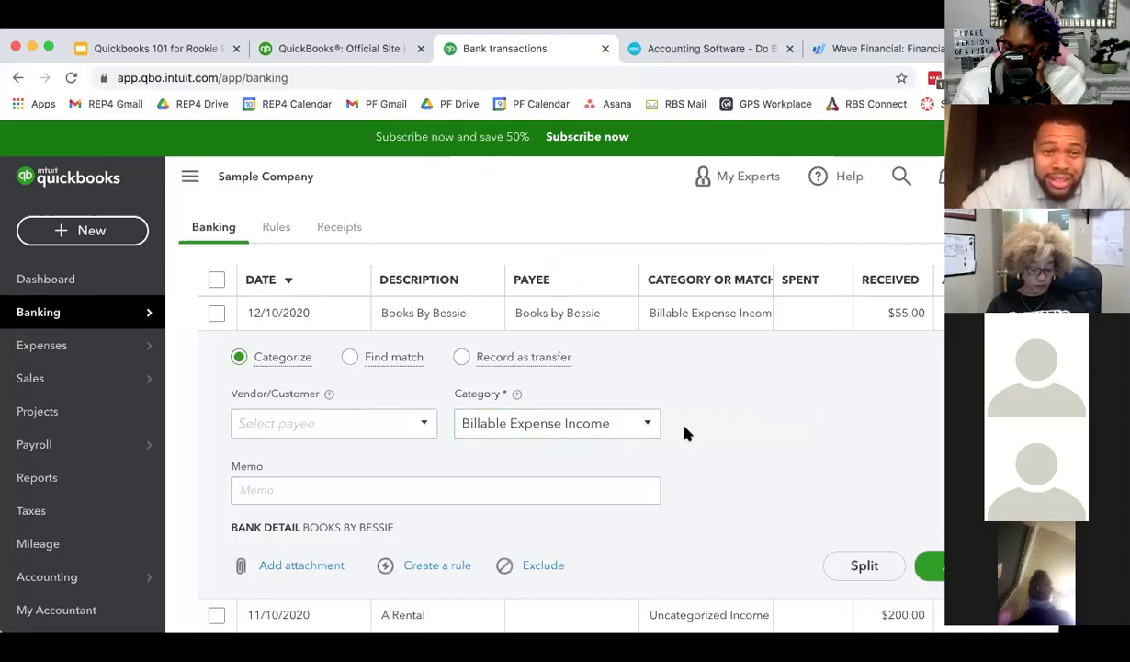
click(649, 422)
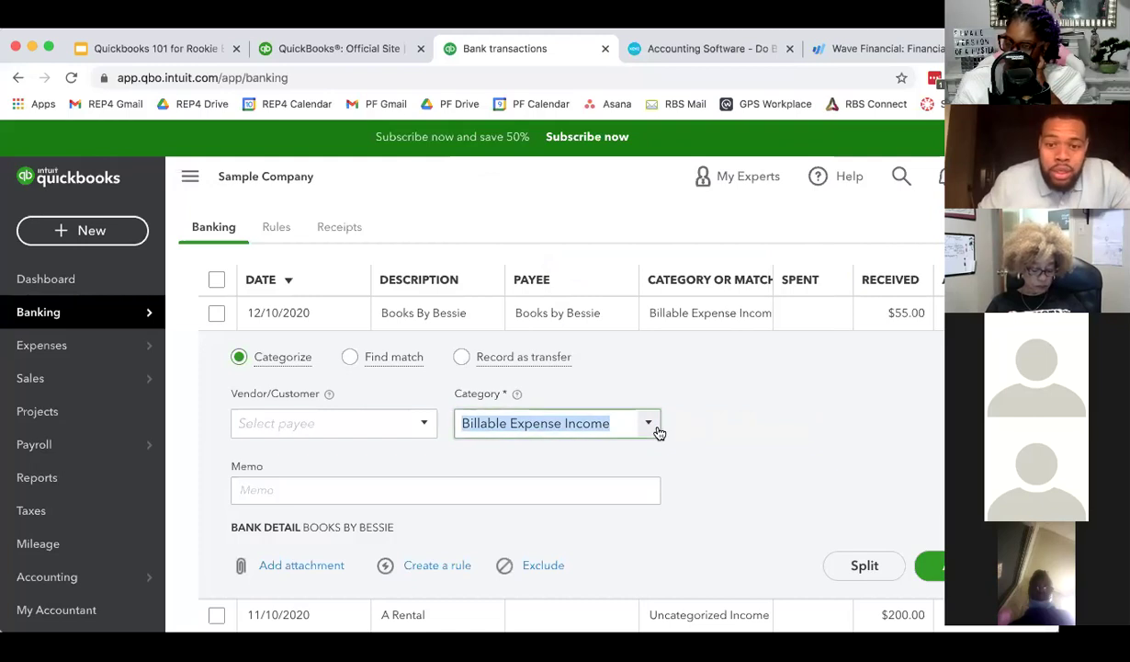
click(677, 472)
- Record the deposit as a transfer with Opening Balance Equity as the transfer account
click(462, 357)
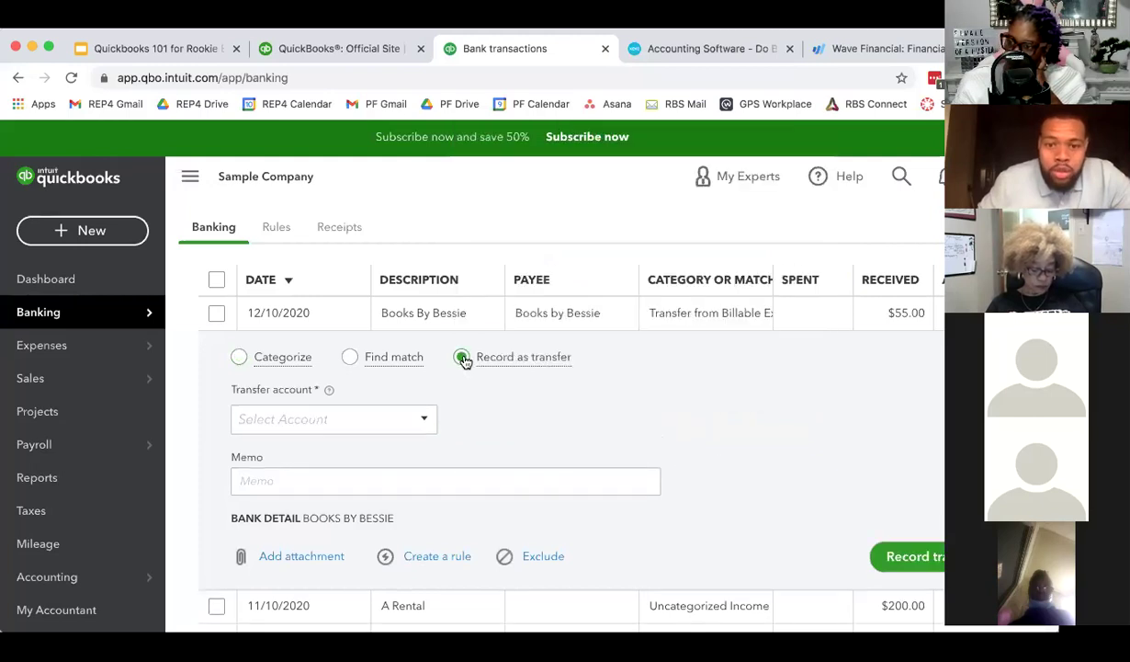
click(427, 422)
scroll(395, 386, down, 5)
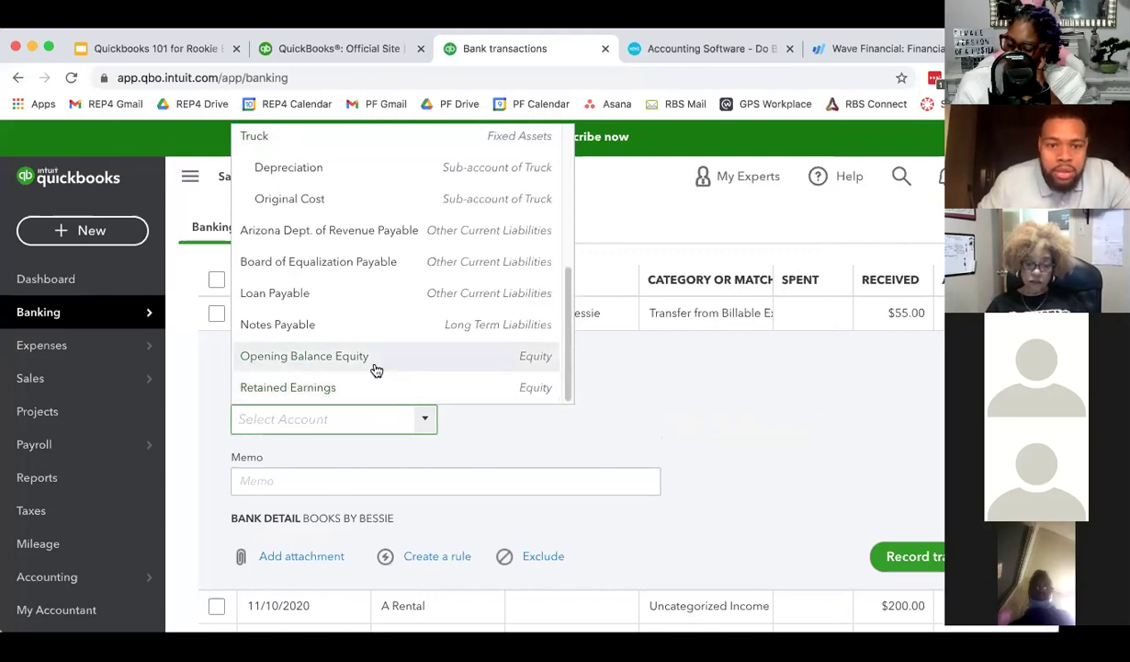
scroll(375, 369, up, 5)
scroll(376, 369, down, 5)
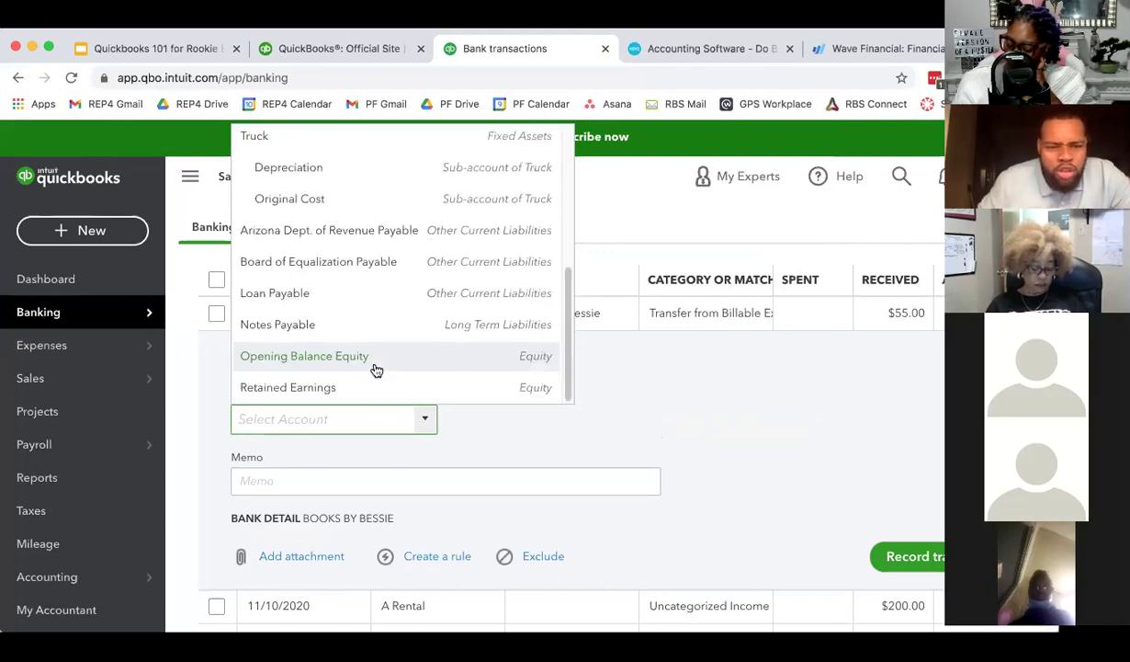
click(375, 369)
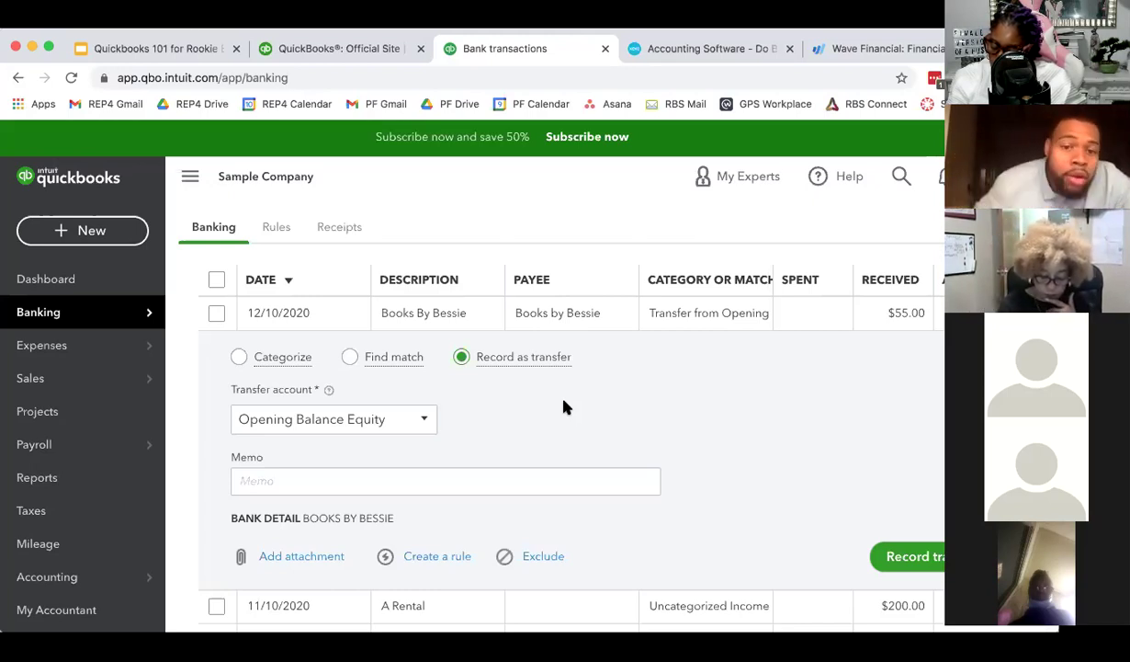
- Switch the deposit back to Categorize mode and scroll to the top of the For review list
click(238, 356)
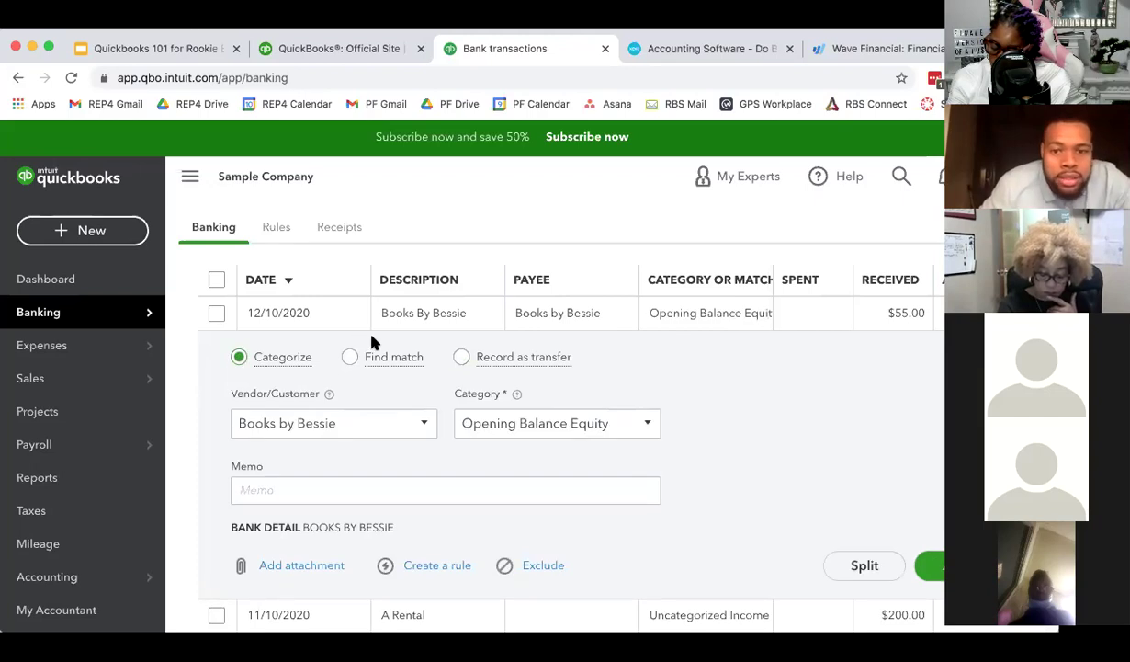
click(462, 359)
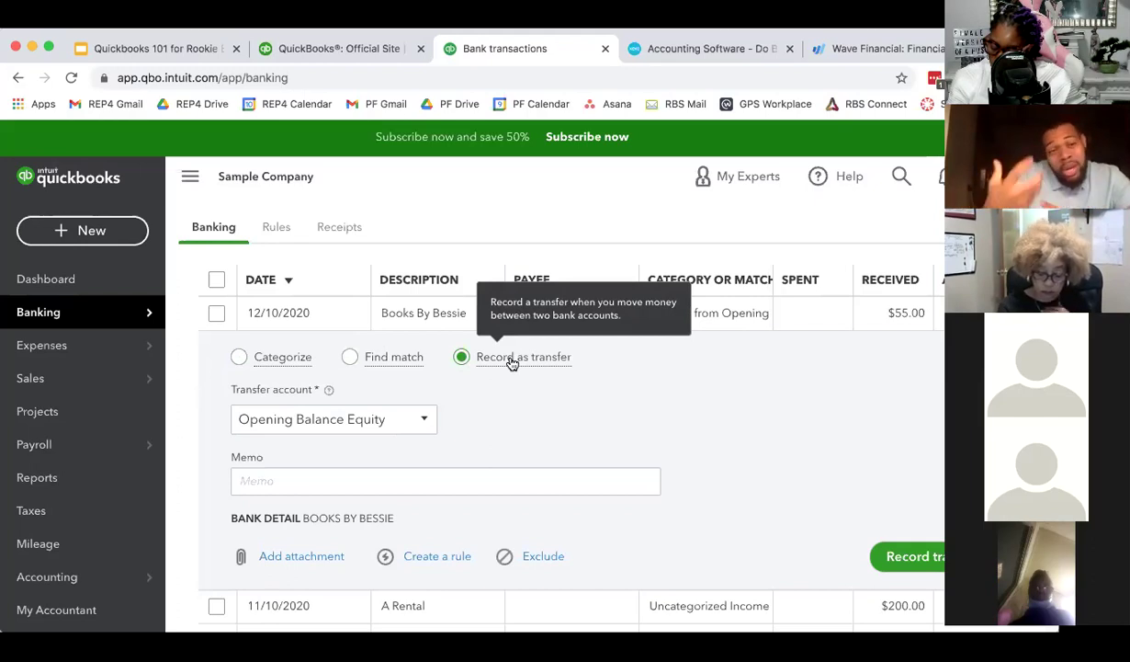
click(239, 359)
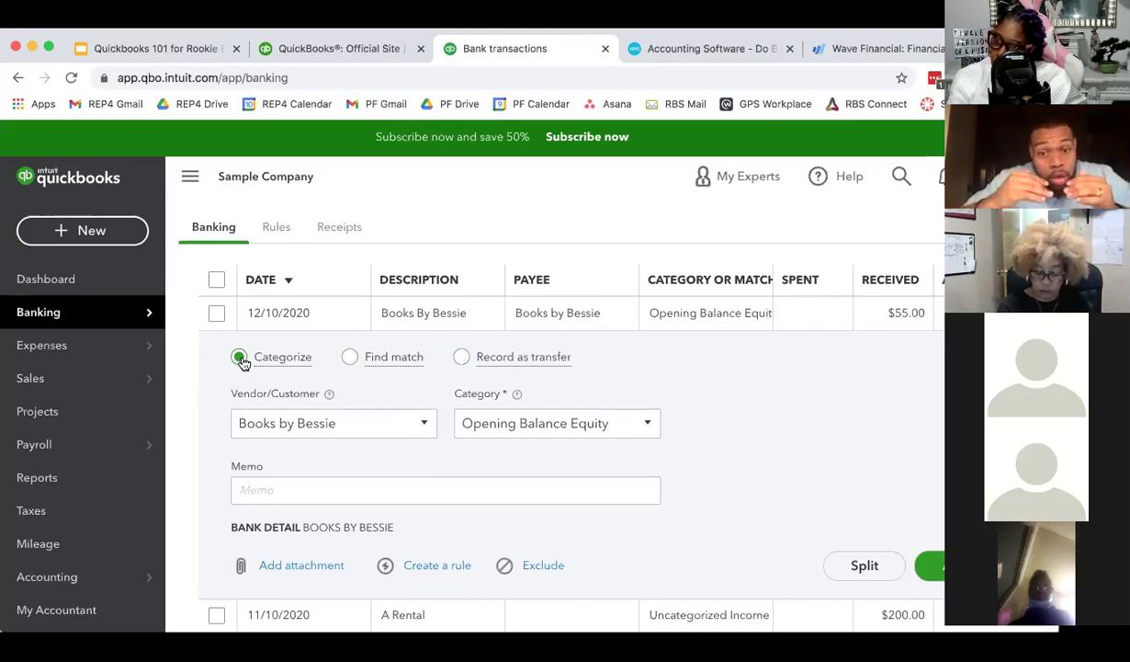
scroll(361, 509, down, 10)
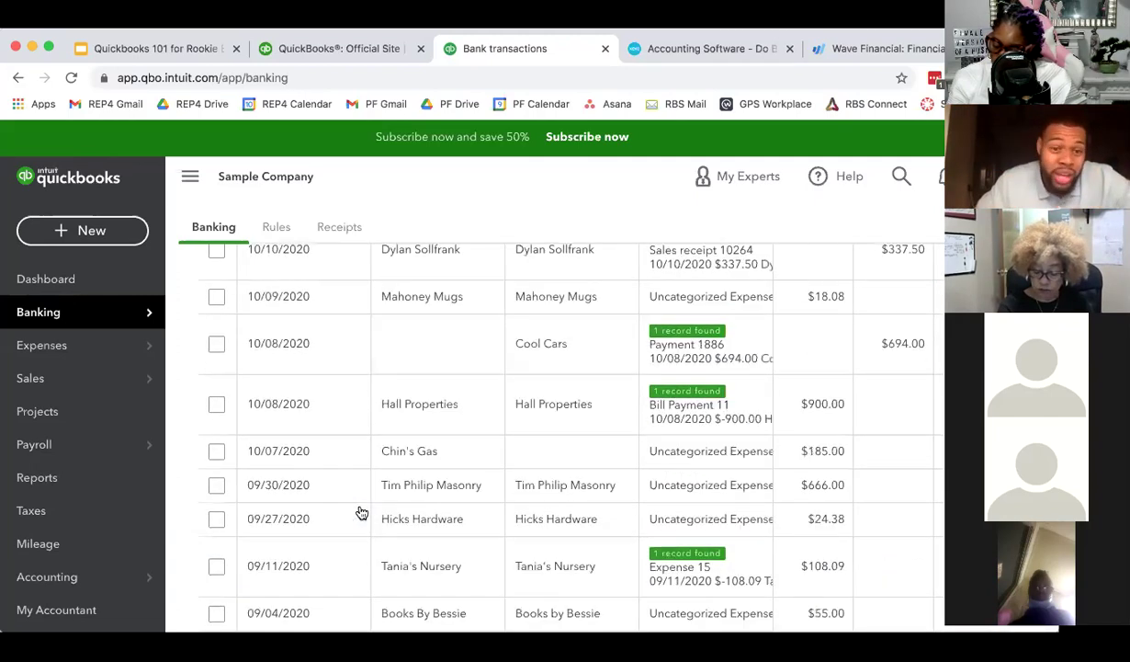
scroll(361, 511, down, 2)
scroll(366, 538, up, 10)
scroll(365, 540, up, 10)
scroll(324, 460, down, 10)
scroll(335, 496, down, 5)
scroll(329, 539, up, 10)
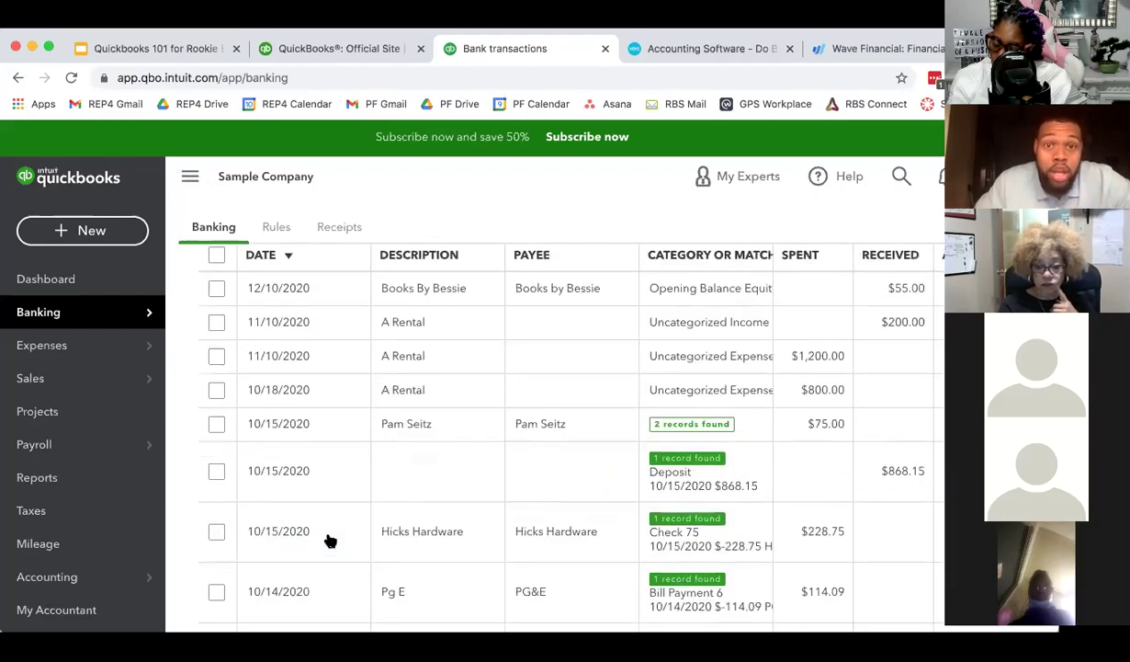
scroll(330, 540, up, 3)
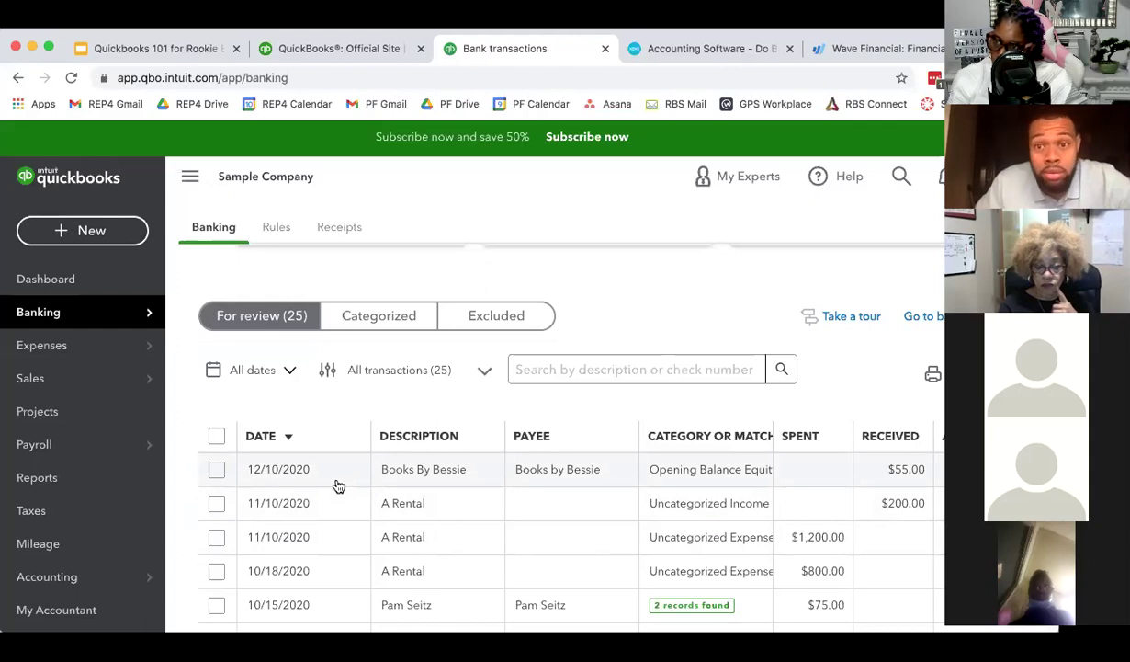
- Reopen the 12/10/2020 $55.00 Books By Bessie deposit categorized as Opening Balance Equity
click(338, 485)
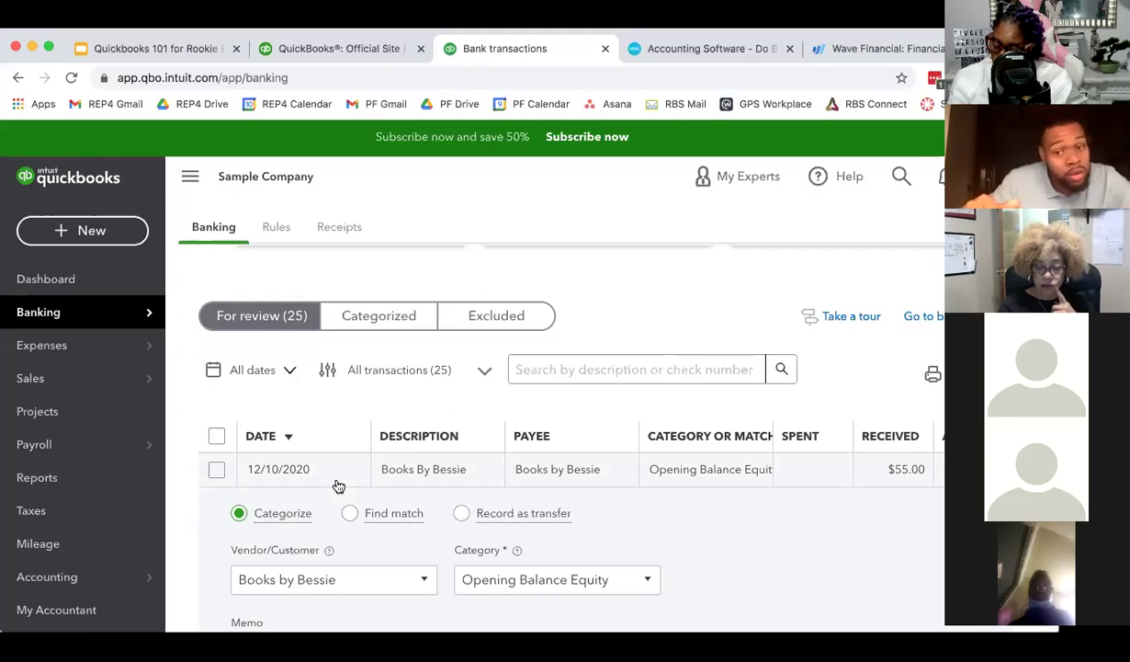
scroll(338, 486, down, 3)
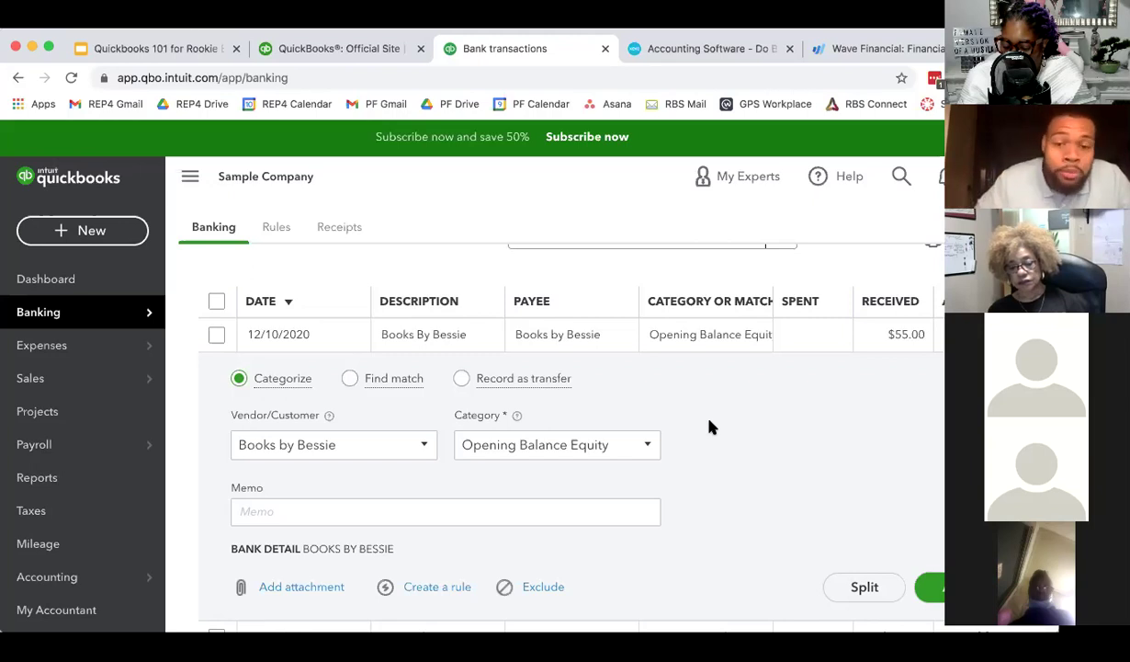
scroll(371, 356, up, 2)
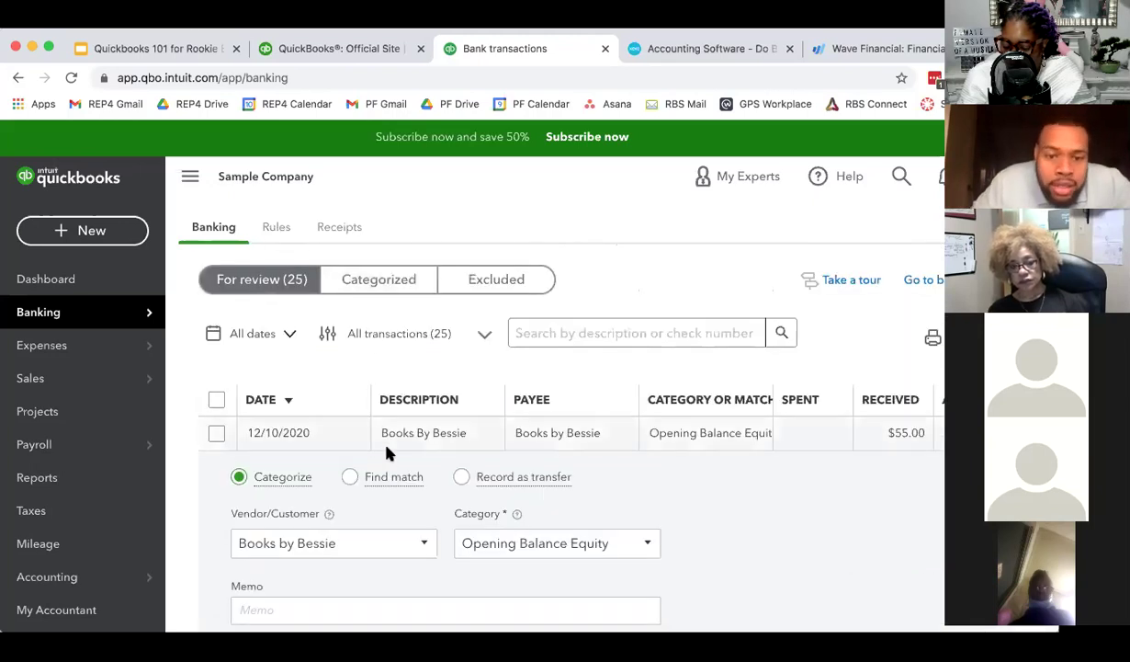
scroll(368, 459, down, 2)
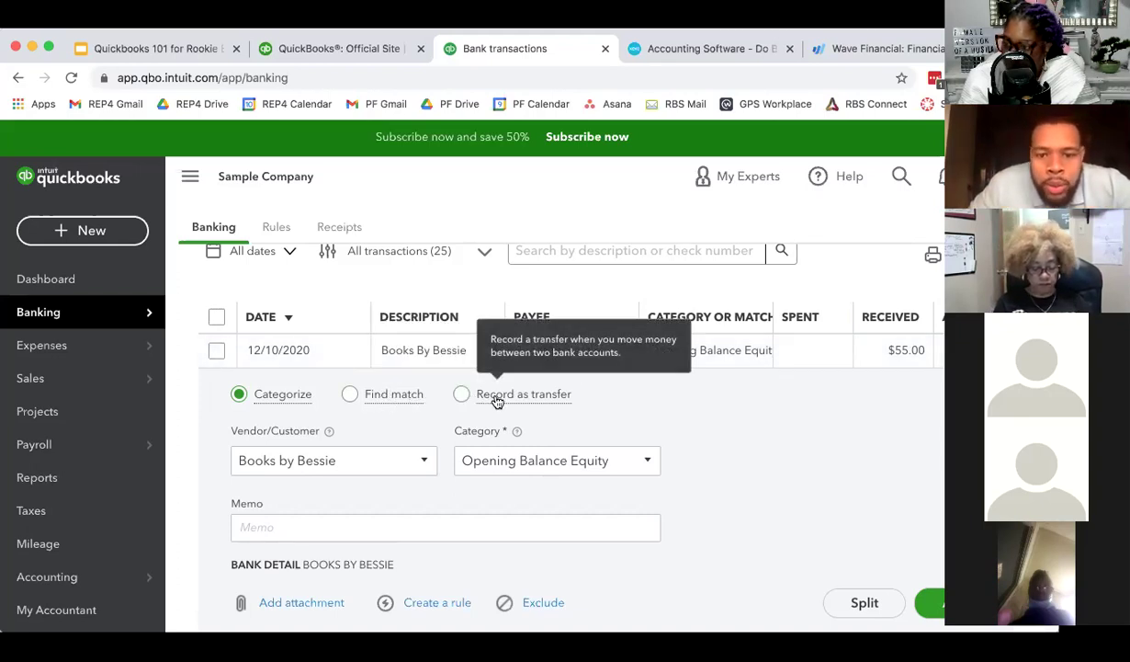
- Toggle the deposit between transfer and Categorize, then review its Find match options
click(460, 395)
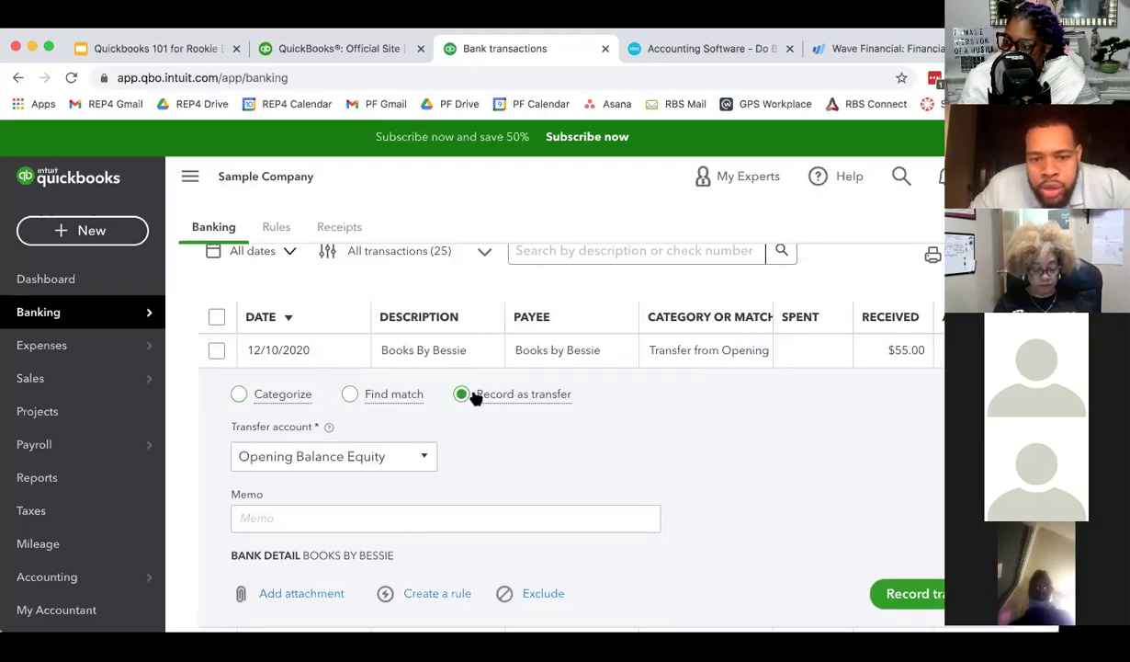
click(239, 396)
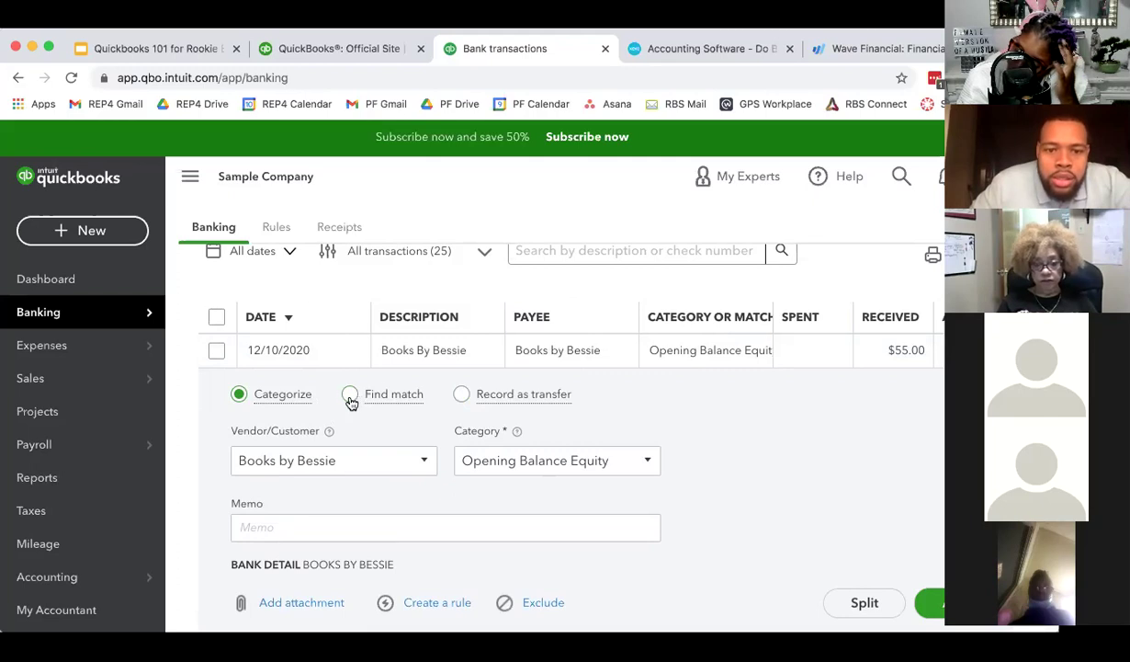
click(372, 395)
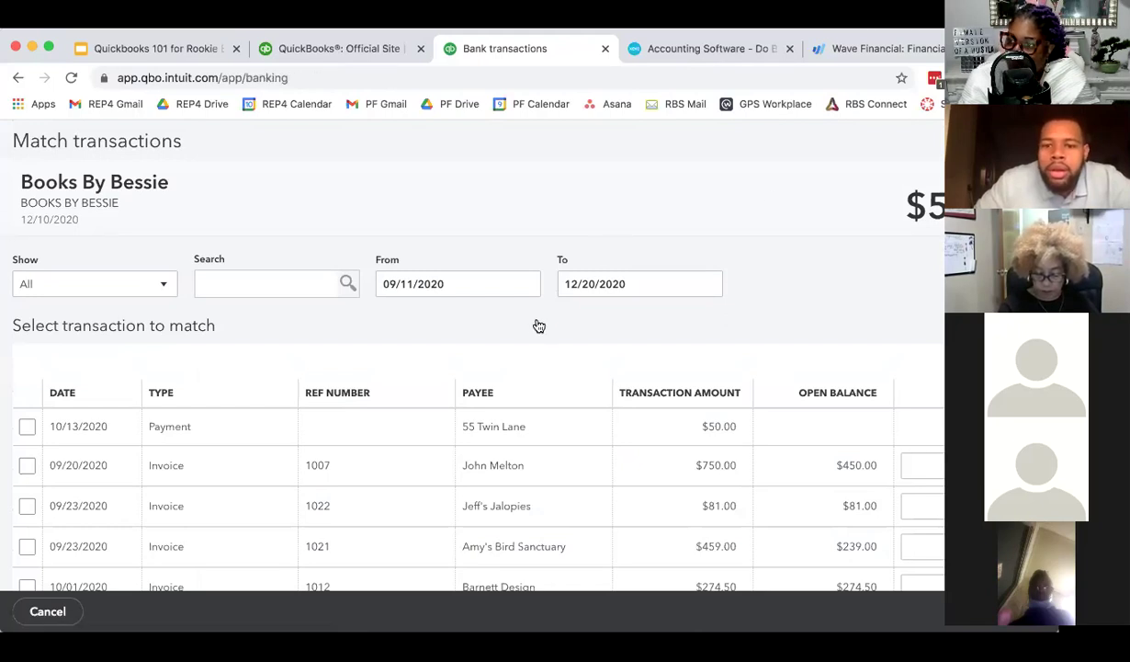
scroll(534, 333, down, 1)
scroll(451, 449, down, 5)
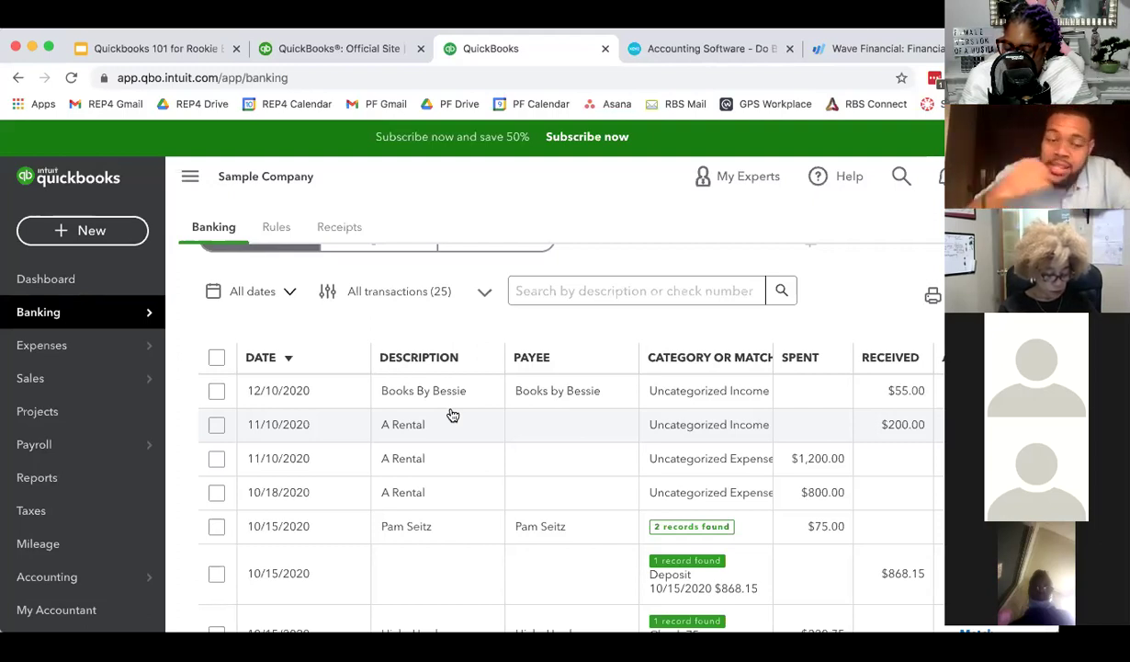
- Go to the Dashboard and open the Invoices list showing $5,281.52 unpaid
click(120, 281)
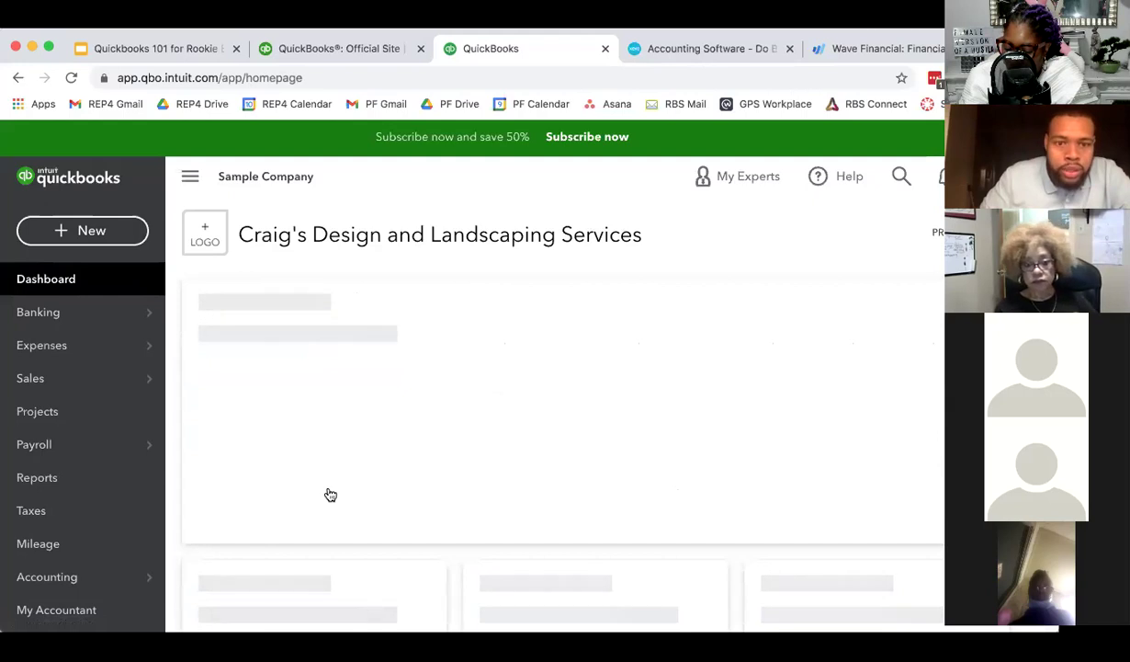
scroll(329, 494, down, 3)
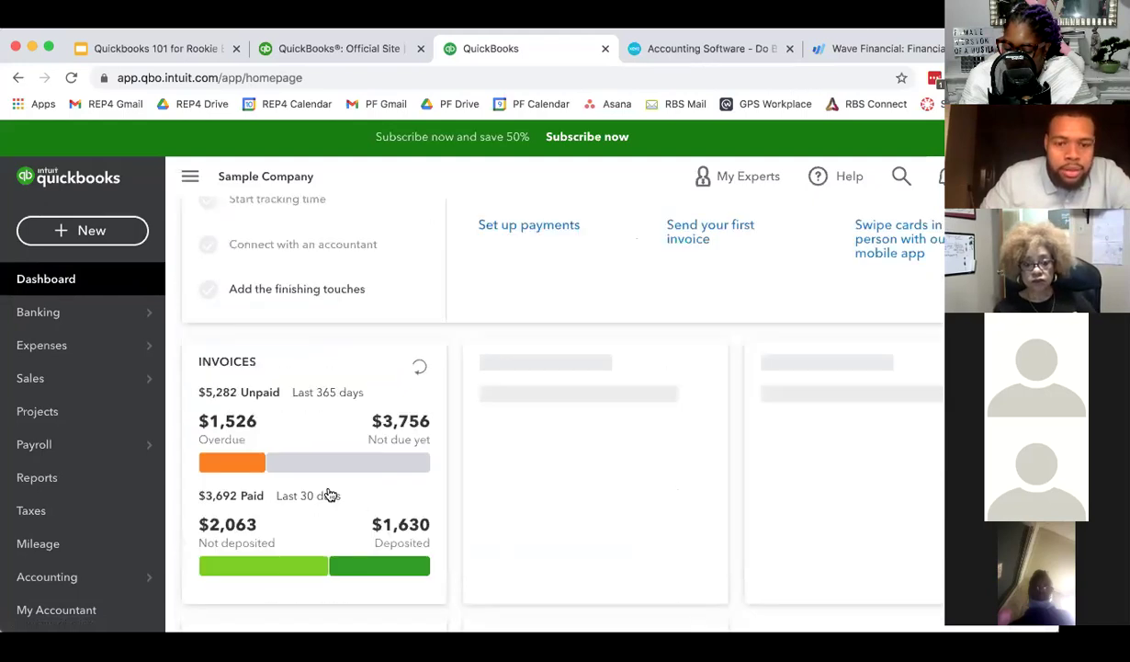
click(338, 386)
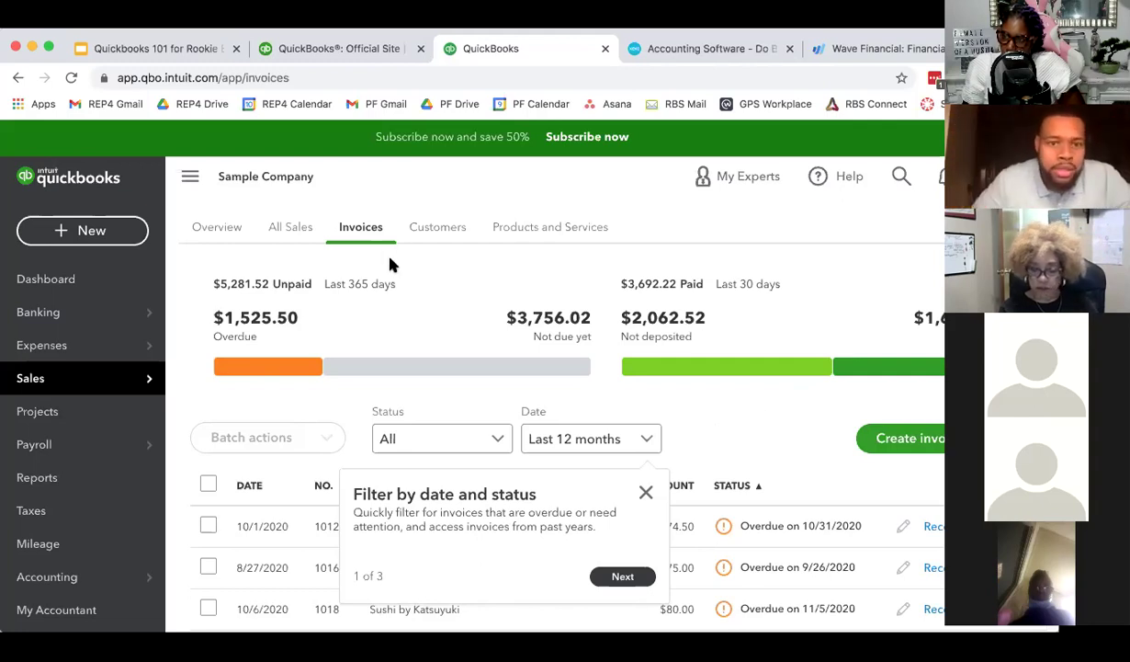
- Dismiss the invoice filter tip and open the actions for the first overdue invoice
scroll(661, 460, down, 1)
click(648, 486)
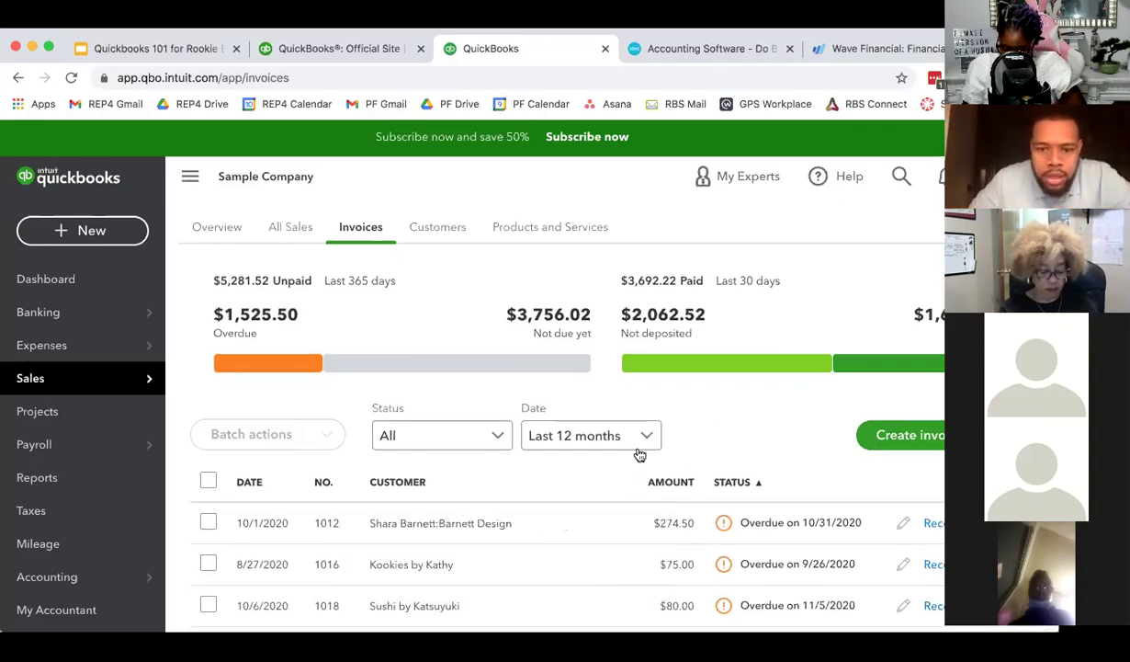
scroll(600, 461, down, 3)
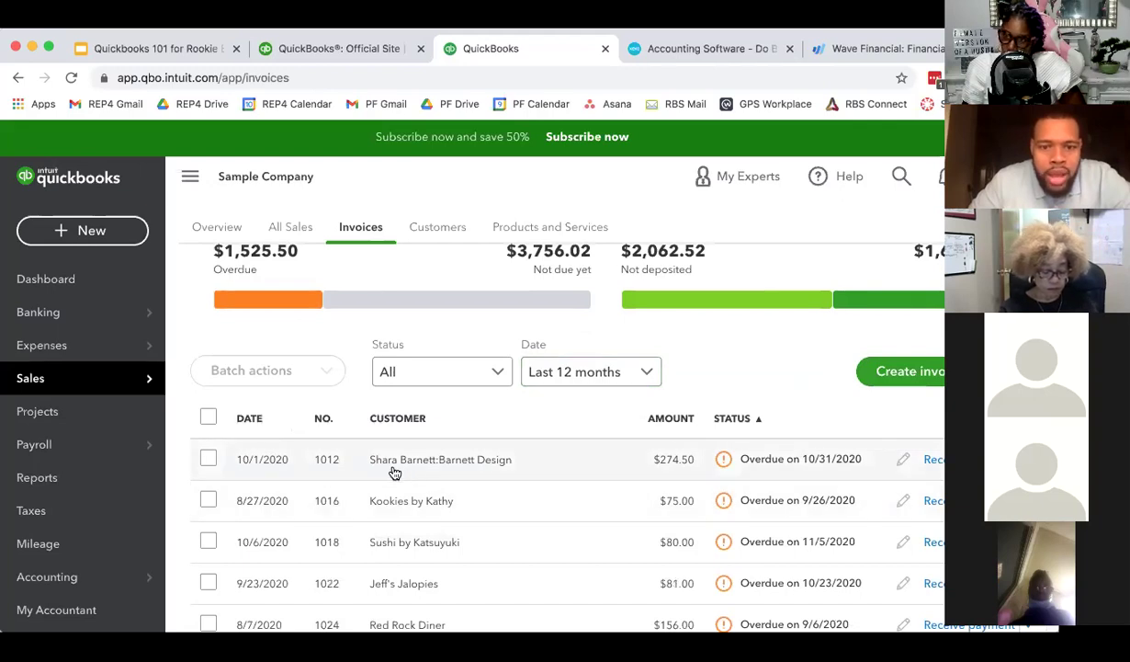
scroll(393, 472, down, 1)
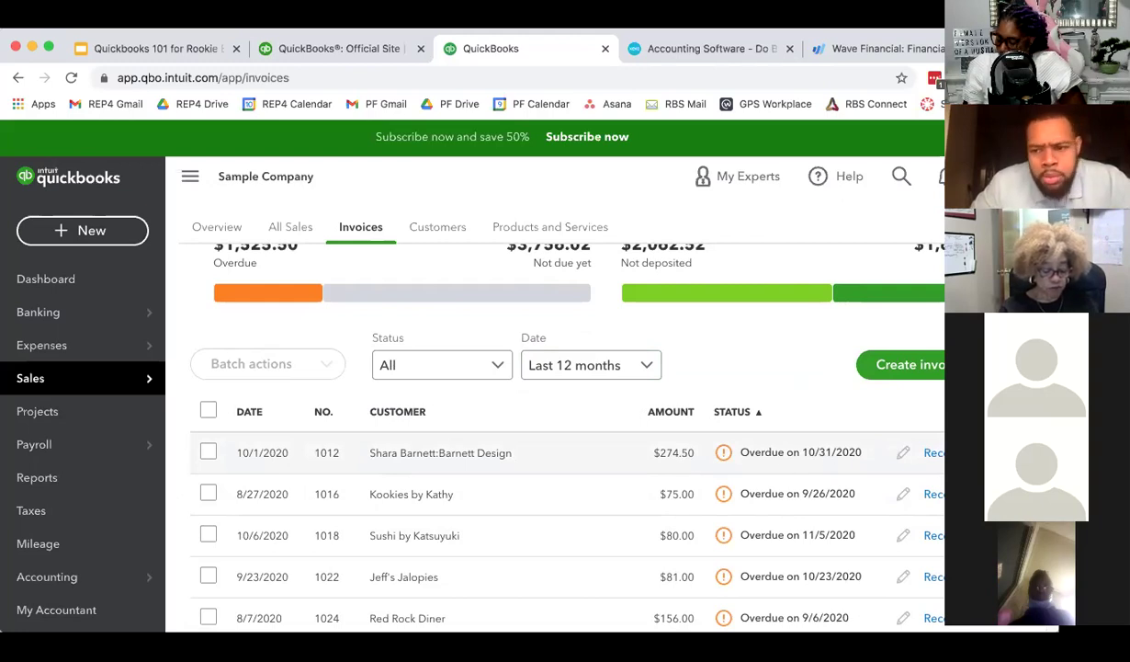
click(974, 452)
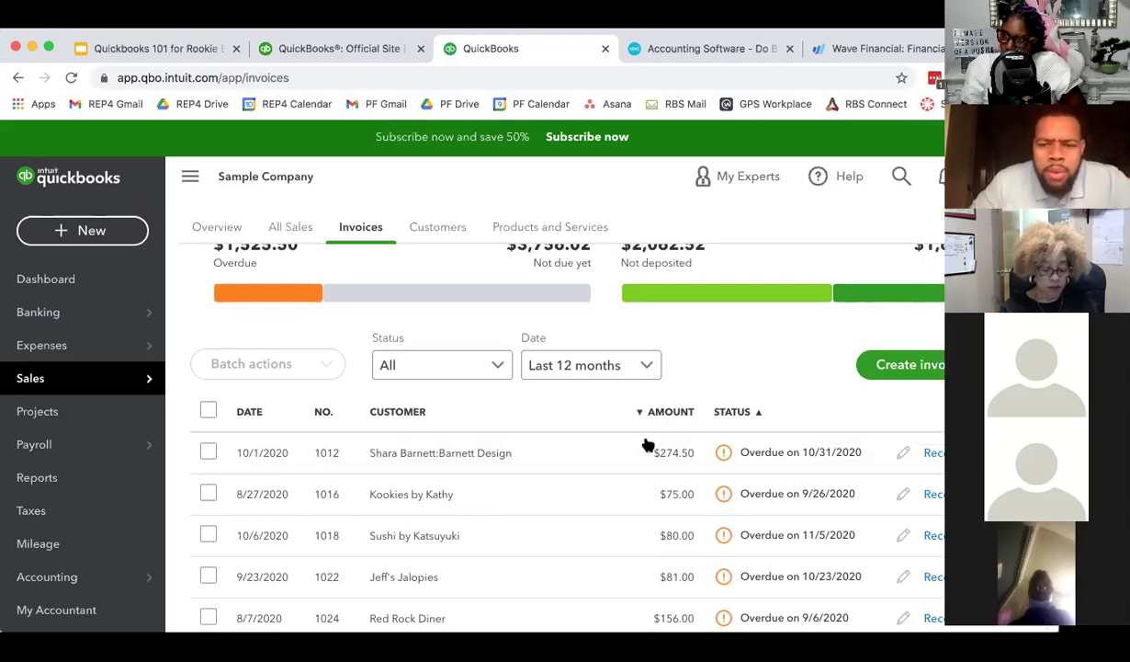
- Go to the Banking page, with 25 Checking transactions for review
scroll(648, 444, up, 1)
mouse_move(92, 313)
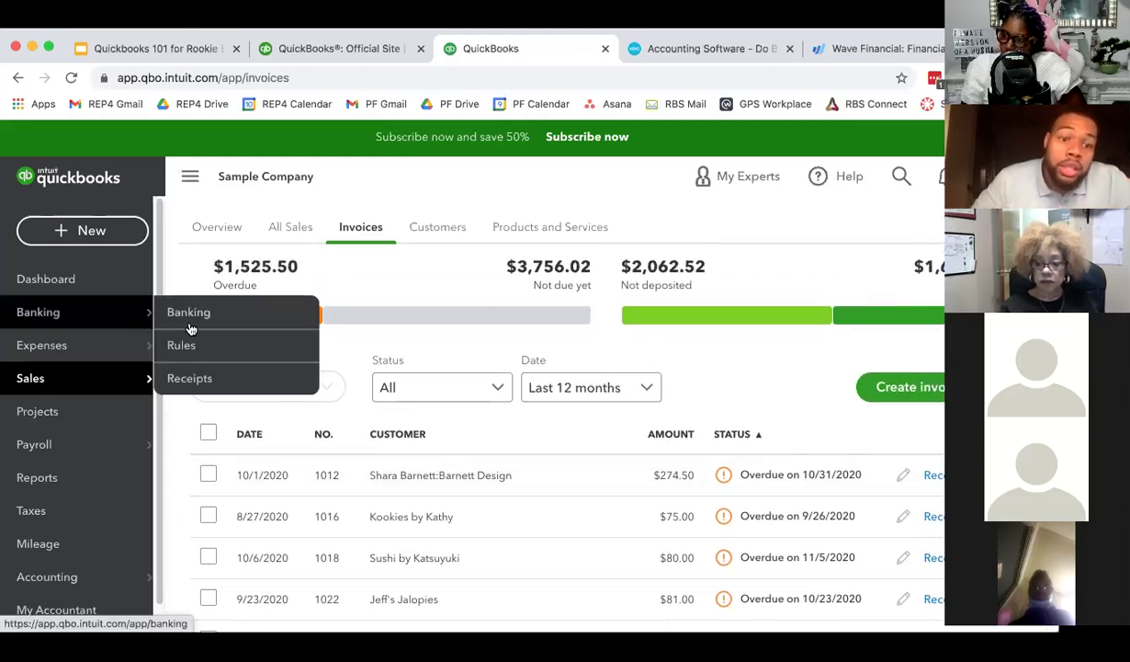
click(201, 324)
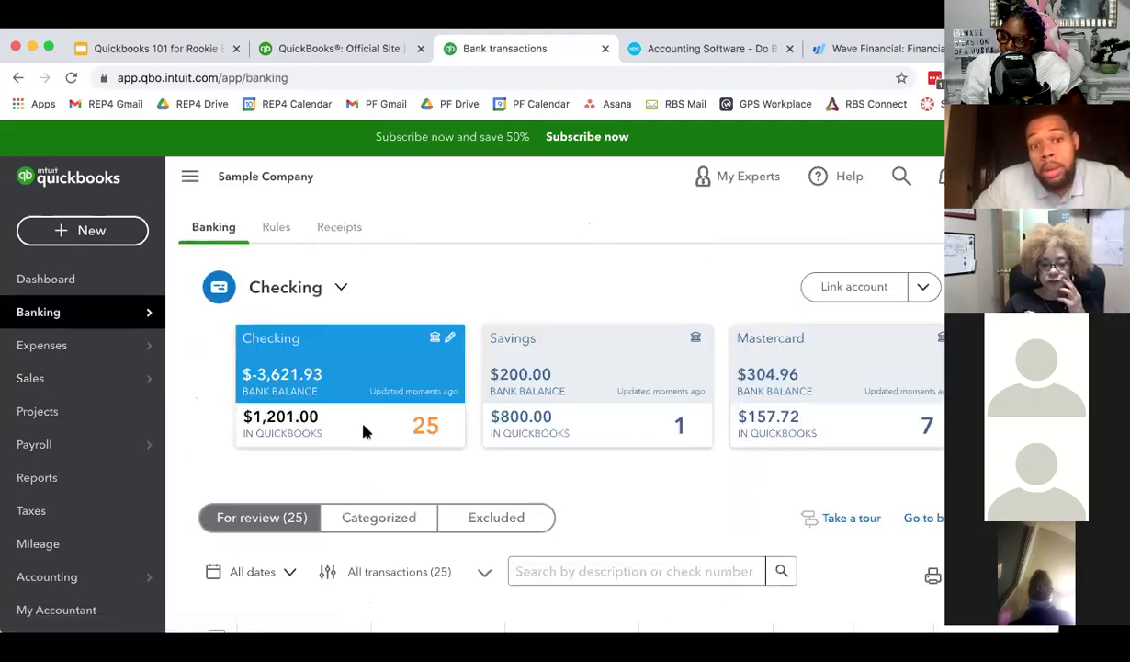
scroll(399, 455, down, 3)
scroll(397, 442, down, 2)
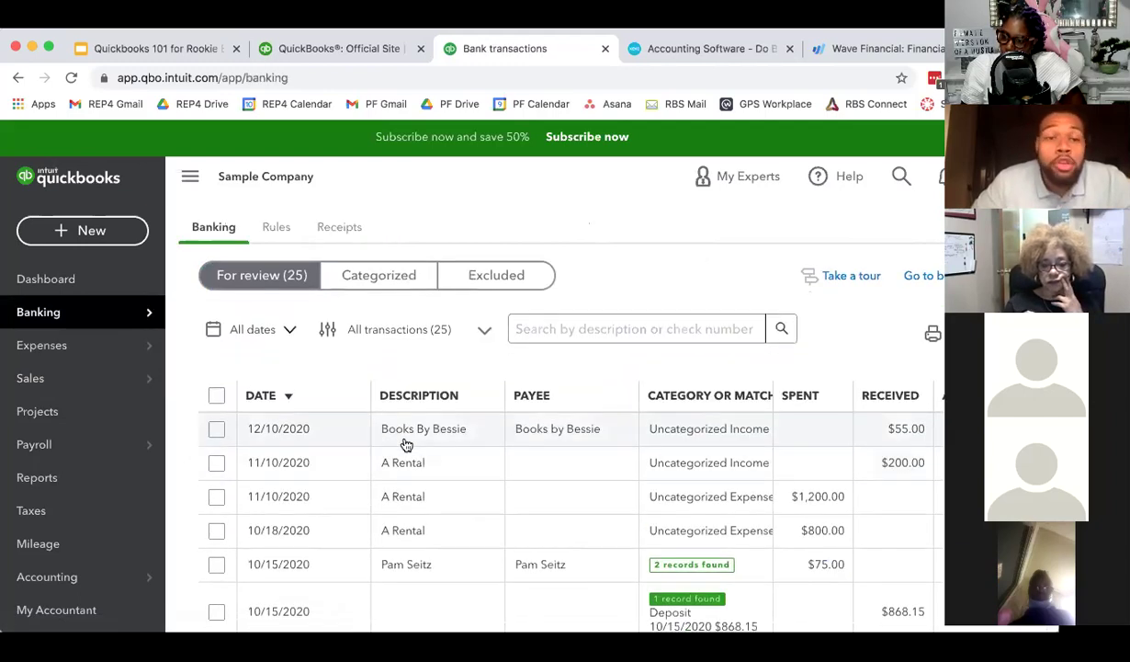
click(433, 410)
click(433, 410)
scroll(501, 477, down, 3)
scroll(487, 478, down, 3)
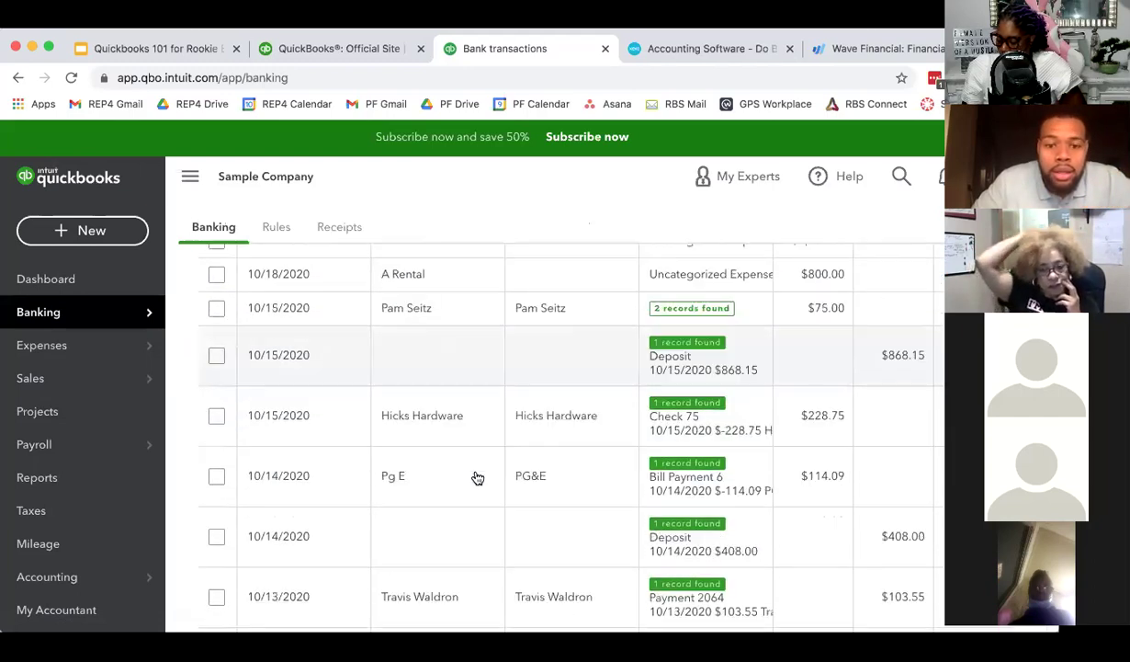
click(503, 369)
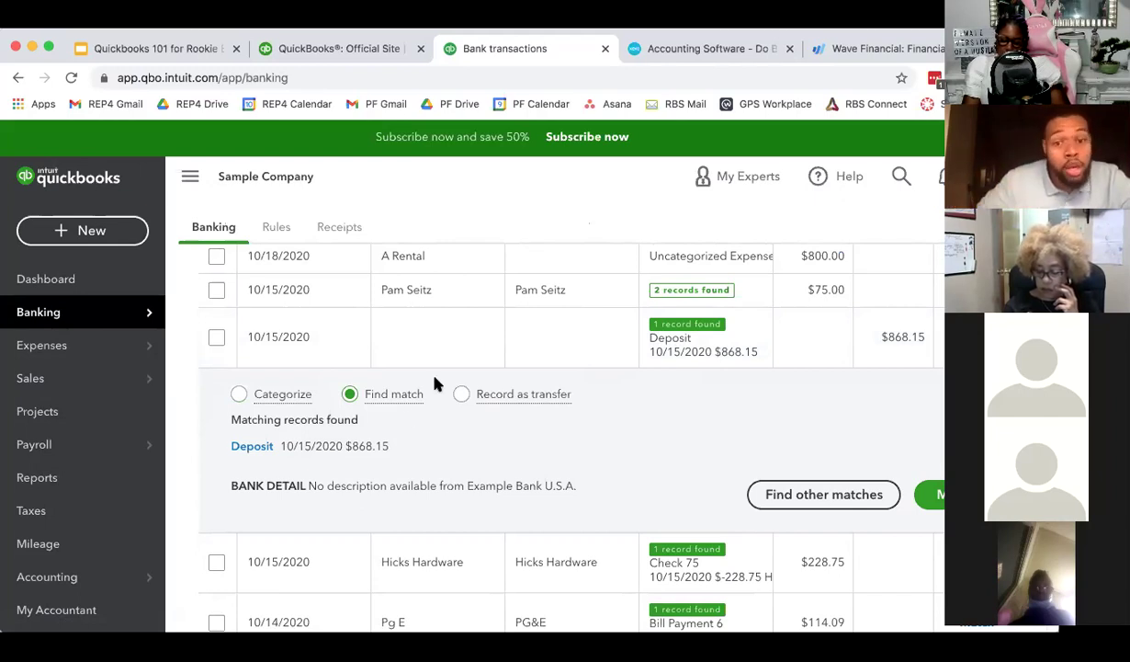
click(241, 394)
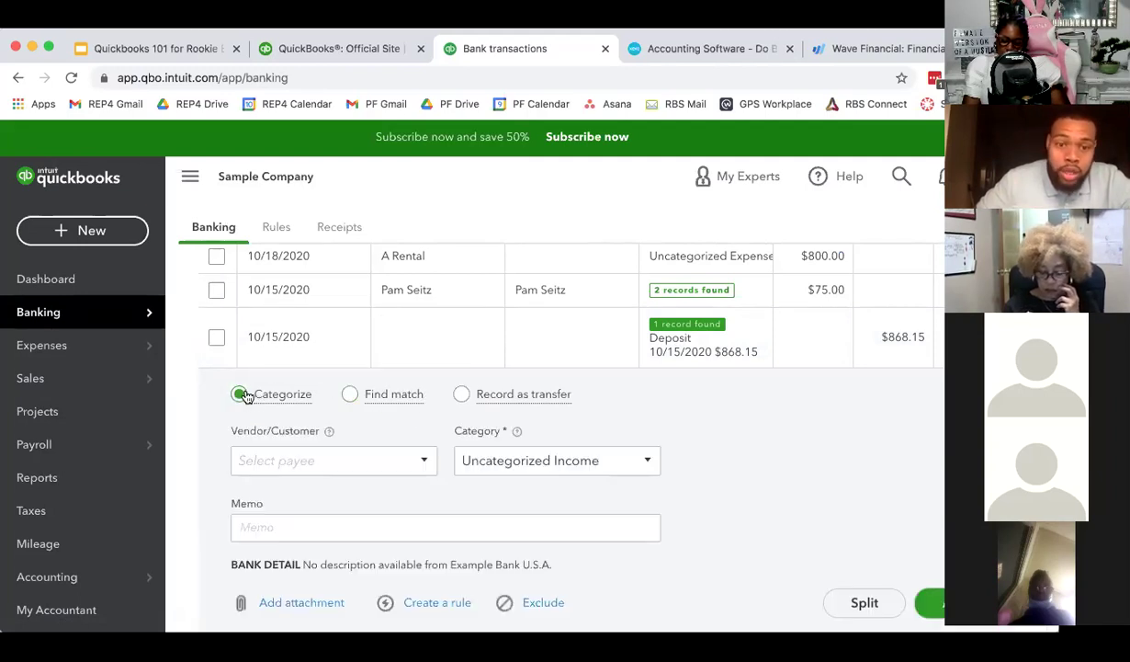
click(350, 395)
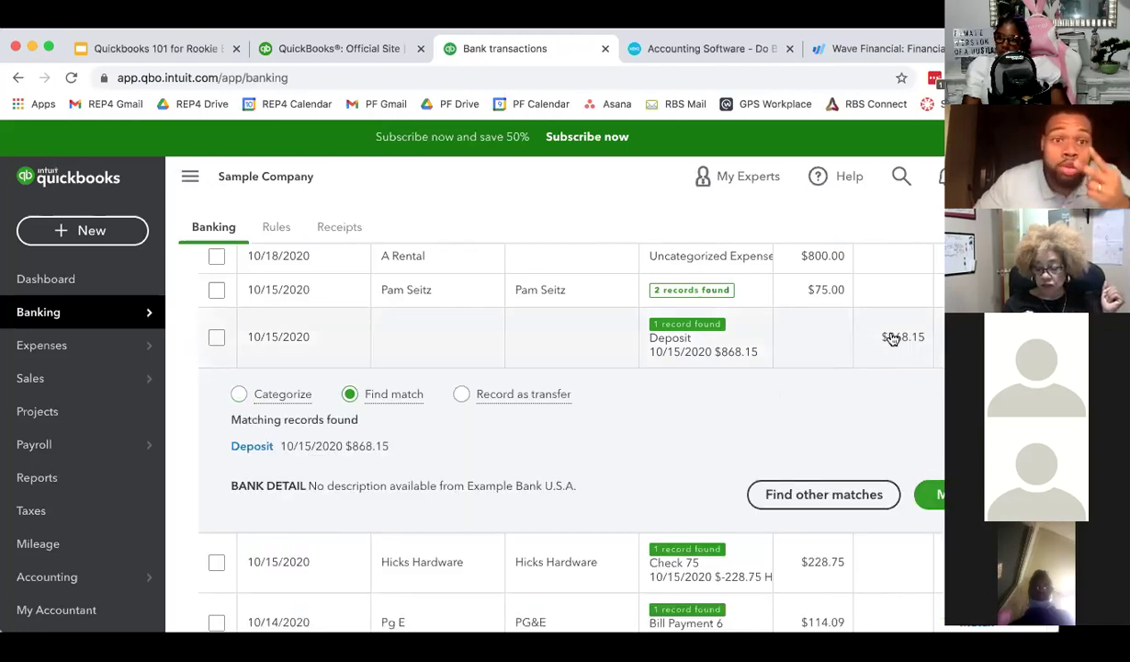
mouse_move(408, 397)
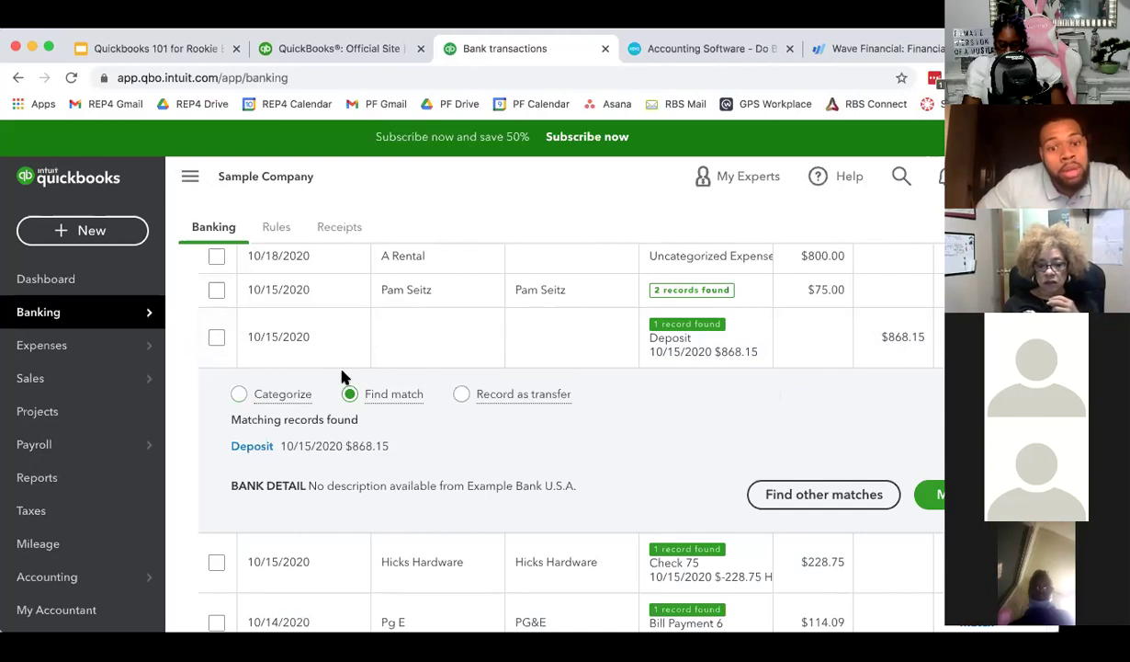
click(240, 394)
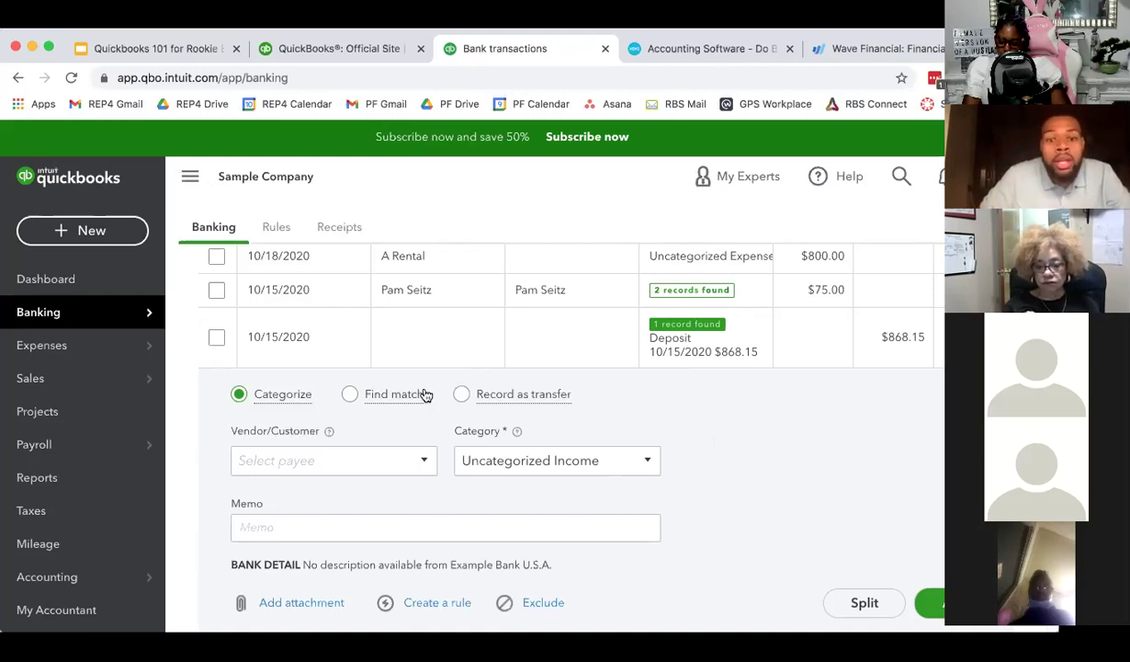
click(349, 392)
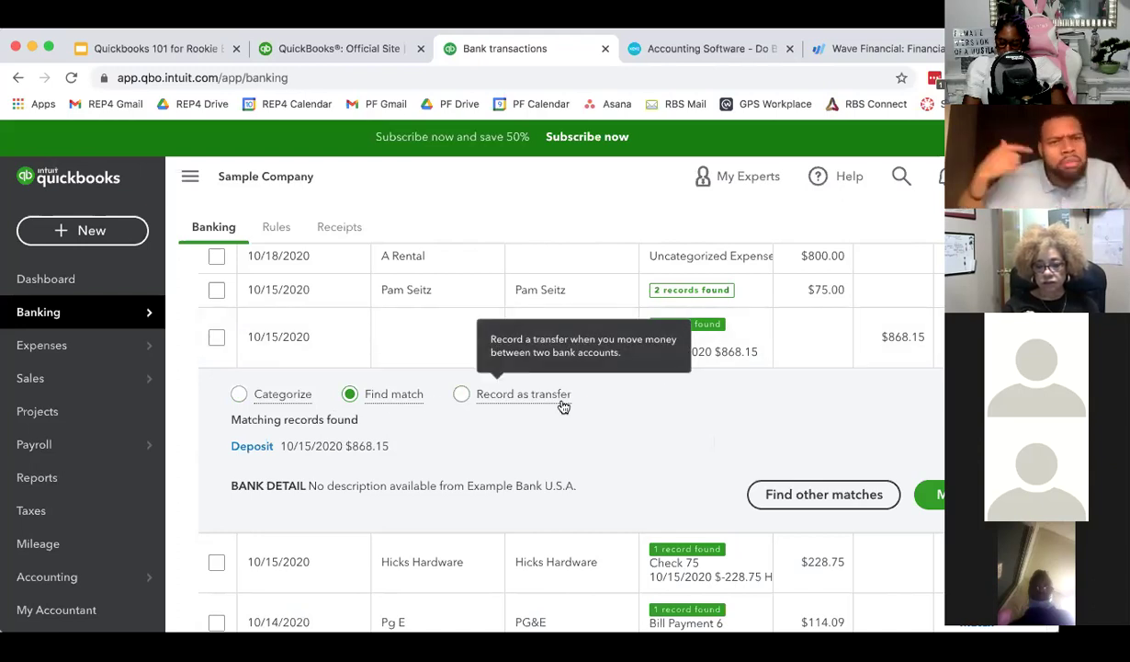
- Collapse the 10/15/2020 deposit details and scroll through the For review list
click(445, 354)
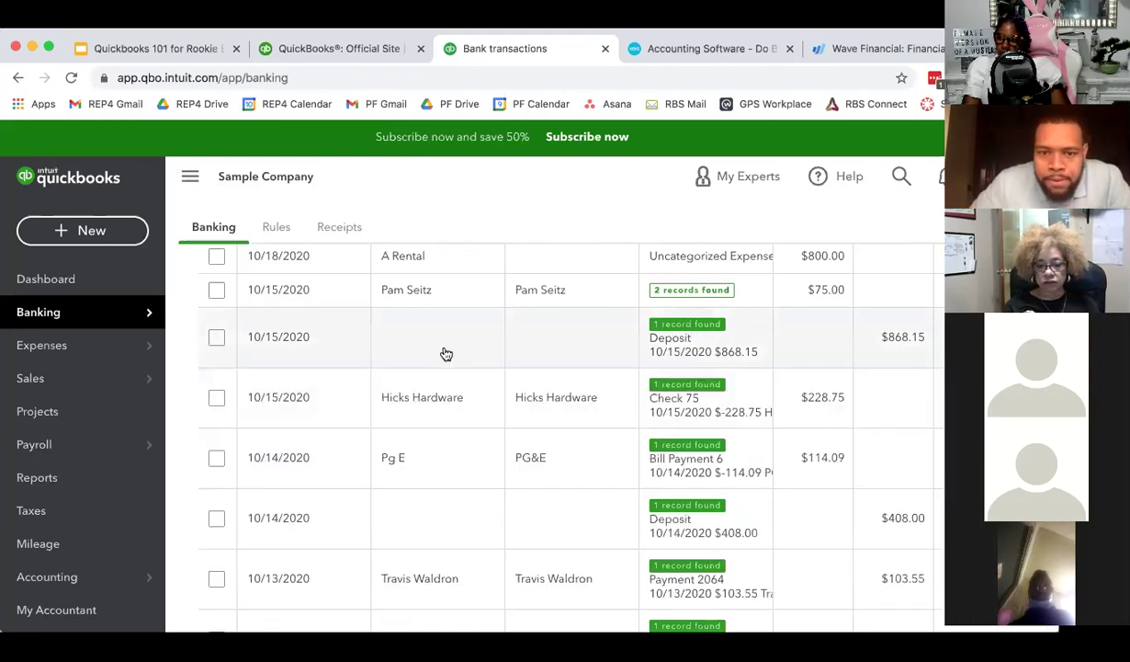
scroll(446, 354, up, 3)
scroll(365, 374, up, 3)
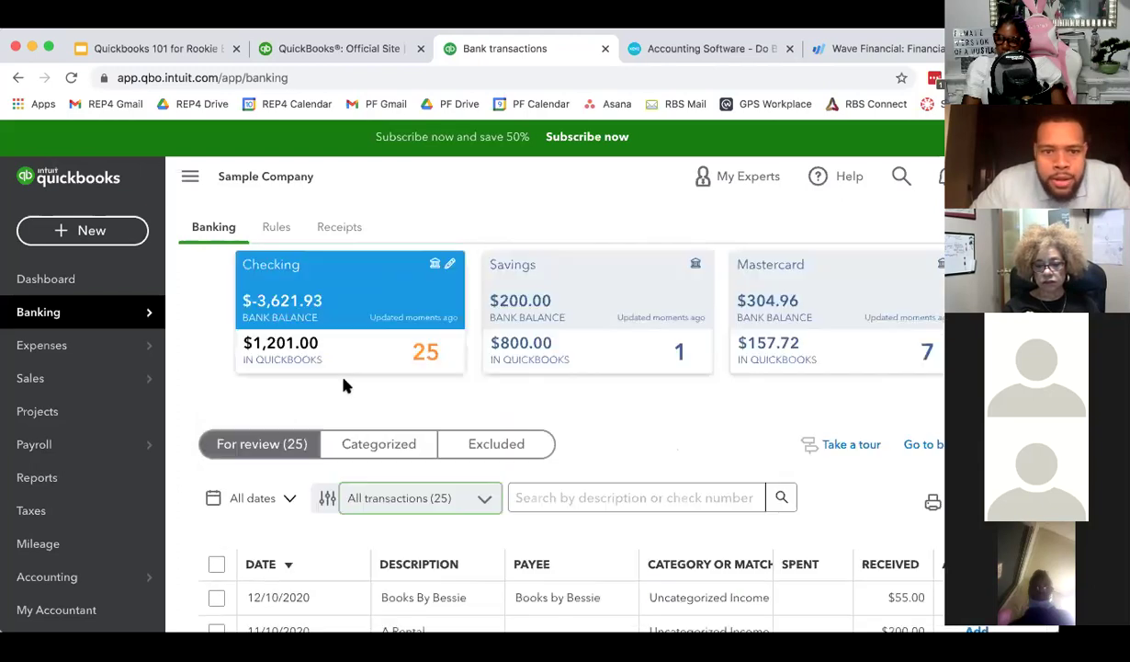
scroll(353, 391, down, 2)
scroll(366, 422, up, 2)
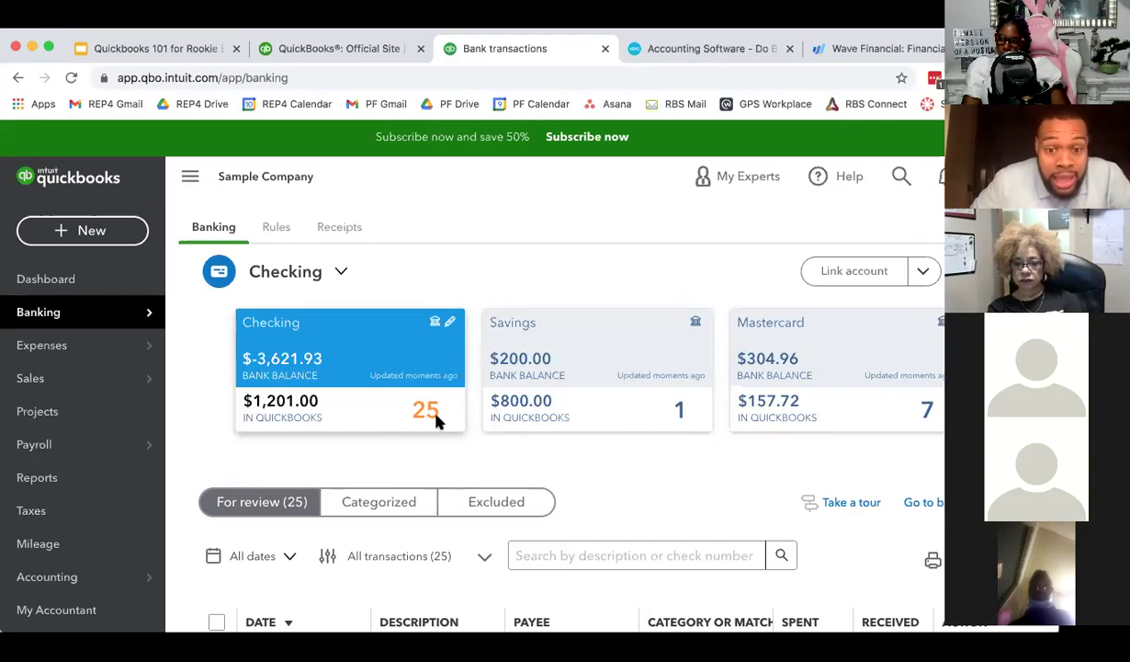
scroll(514, 454, down, 3)
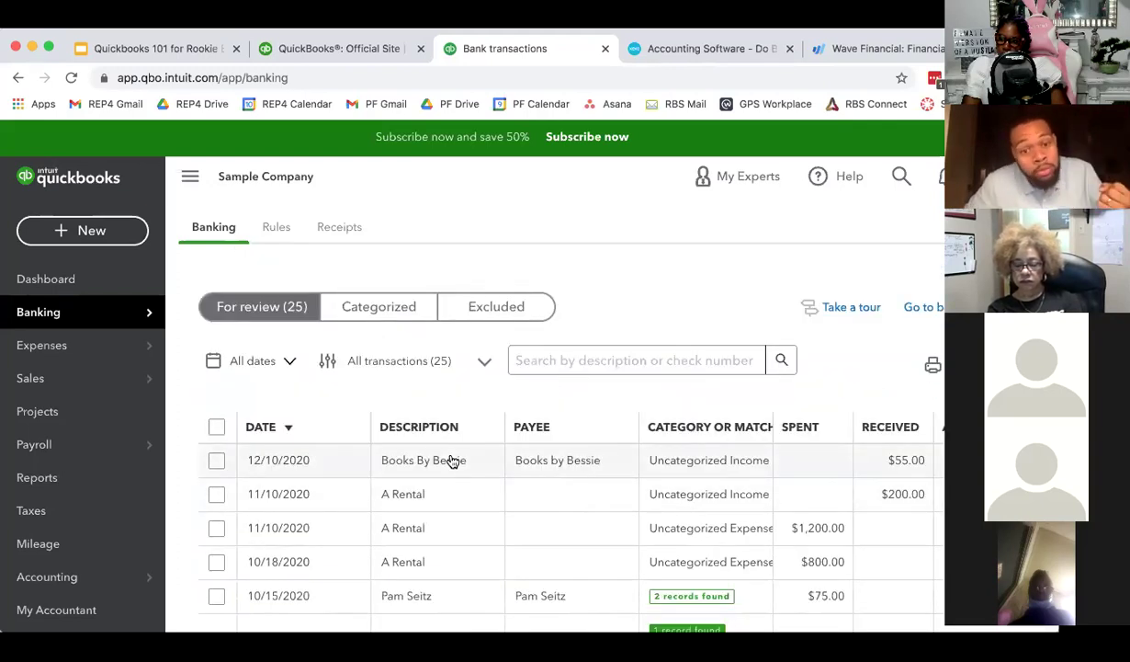
scroll(588, 441, down, 1)
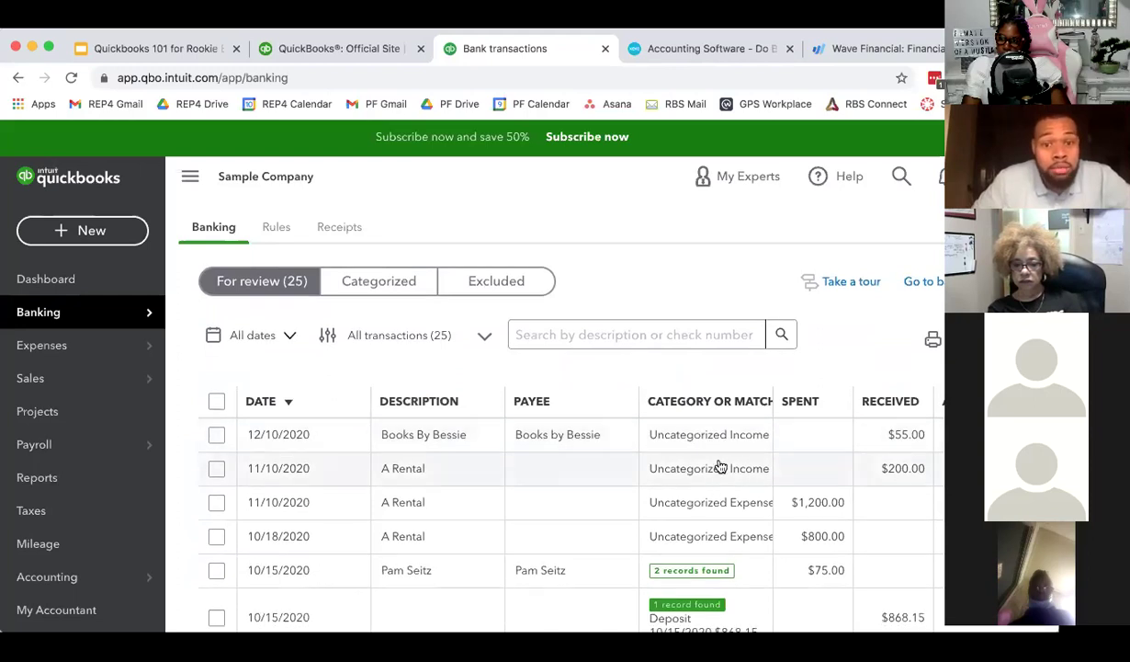
- Check the Categorized tab, return to For review, and inspect the 10/15/2020 $868.15 deposit
click(367, 287)
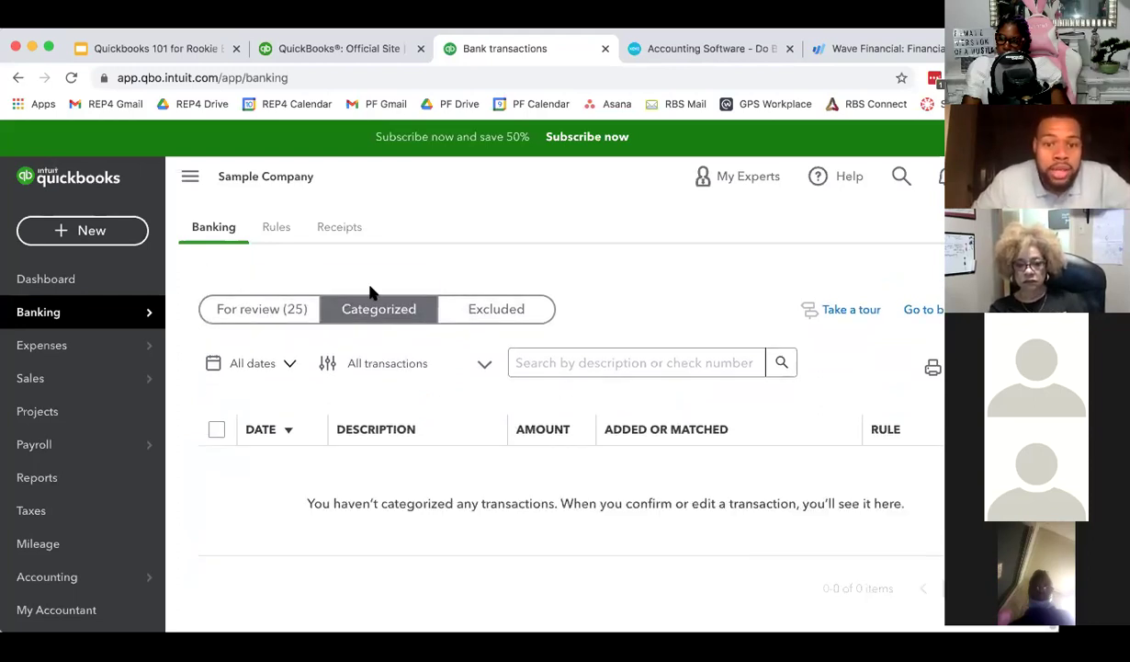
click(301, 308)
scroll(660, 465, down, 3)
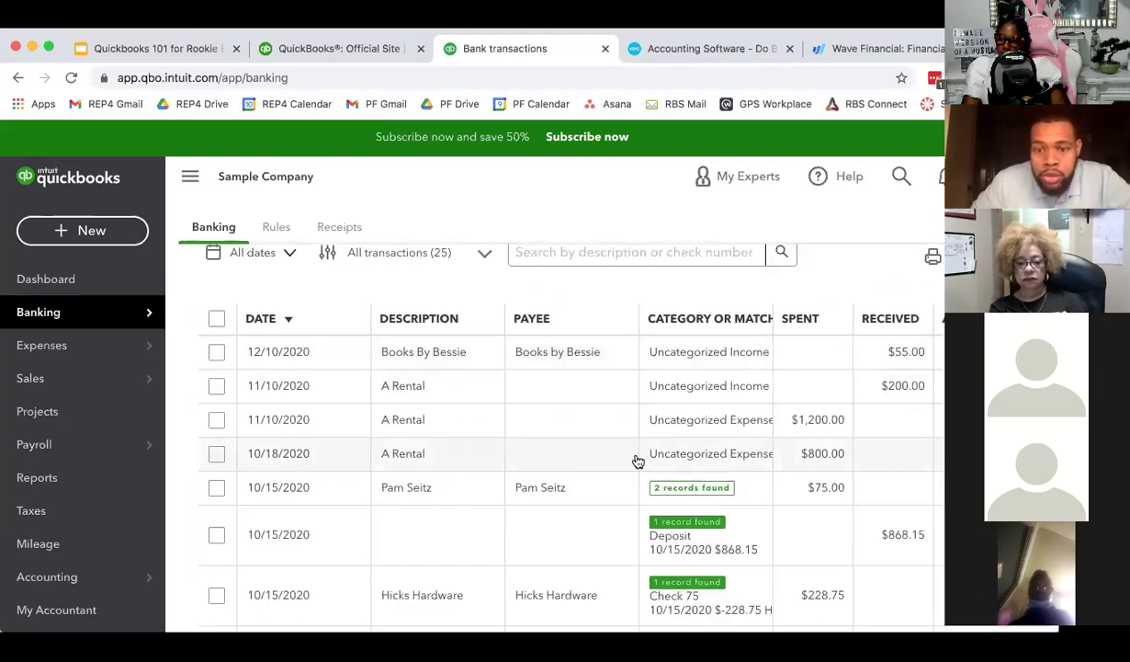
scroll(576, 440, down, 1)
scroll(580, 440, down, 8)
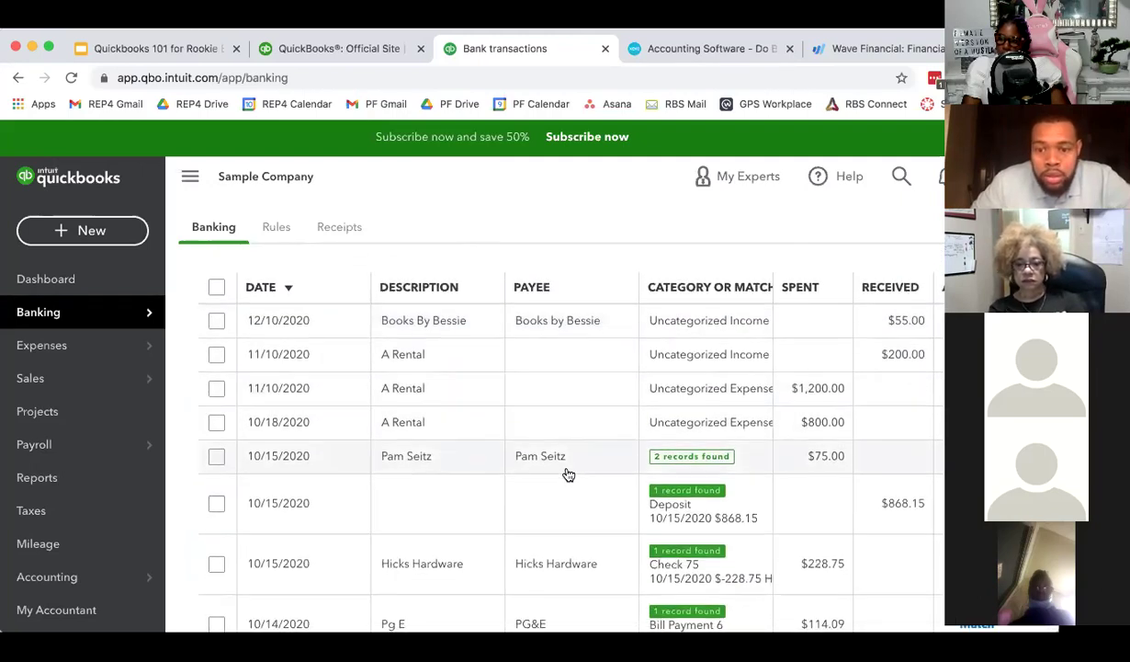
scroll(542, 501, up, 9)
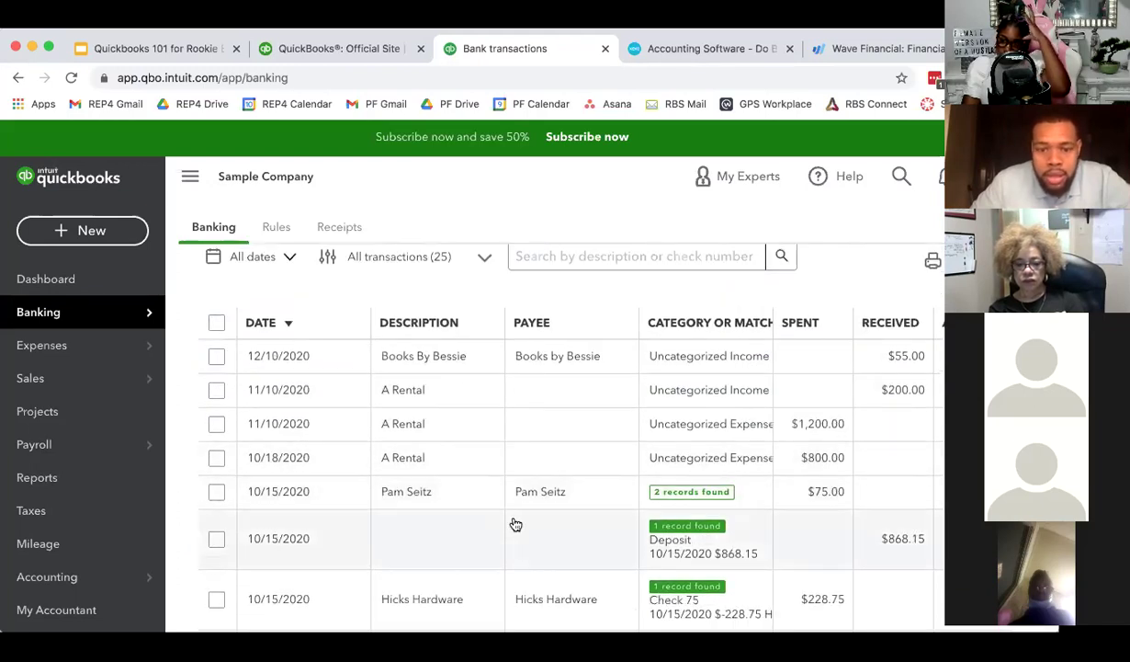
click(511, 522)
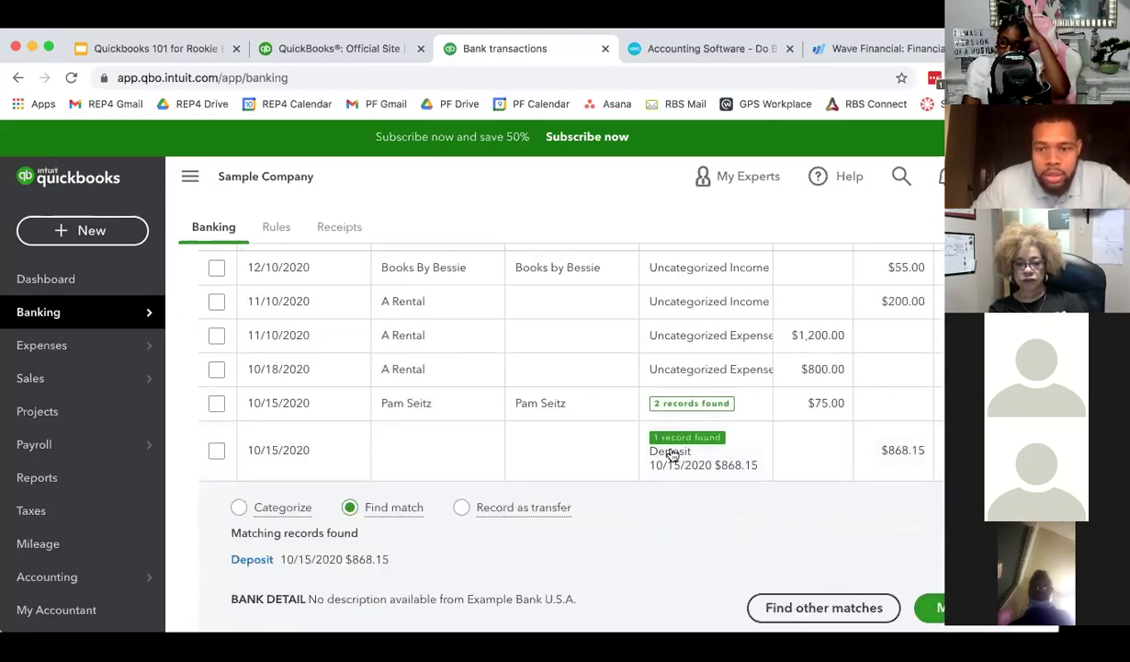
click(647, 441)
- Categorize the 11/10/2020 A Rental $200.00 transaction as Services and add it
click(528, 314)
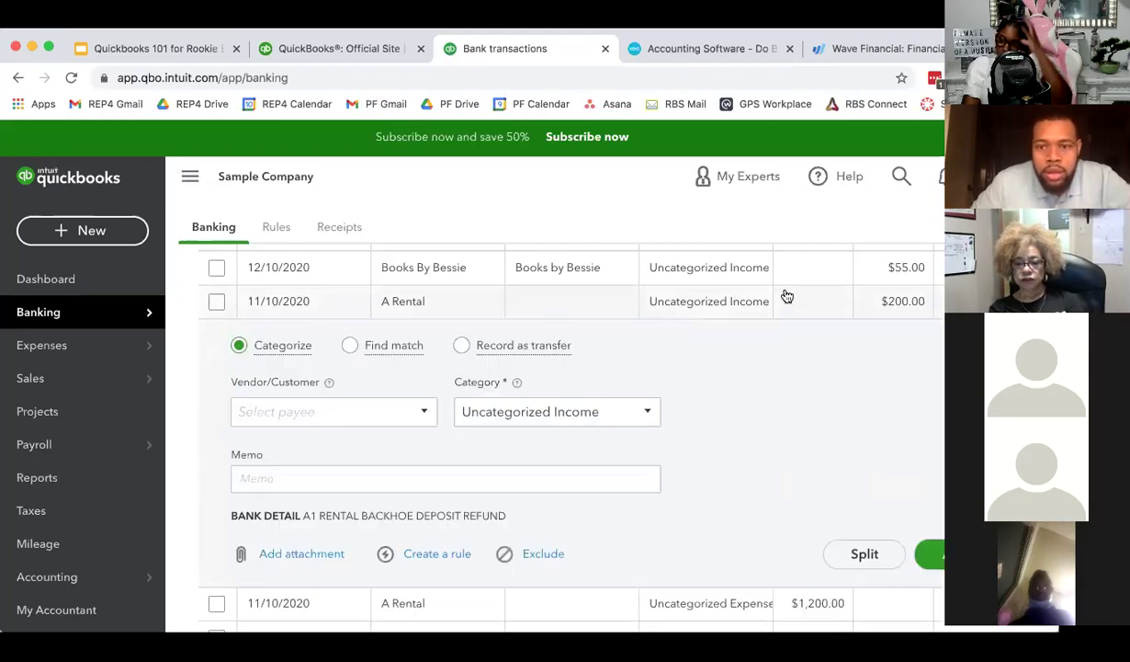
click(634, 413)
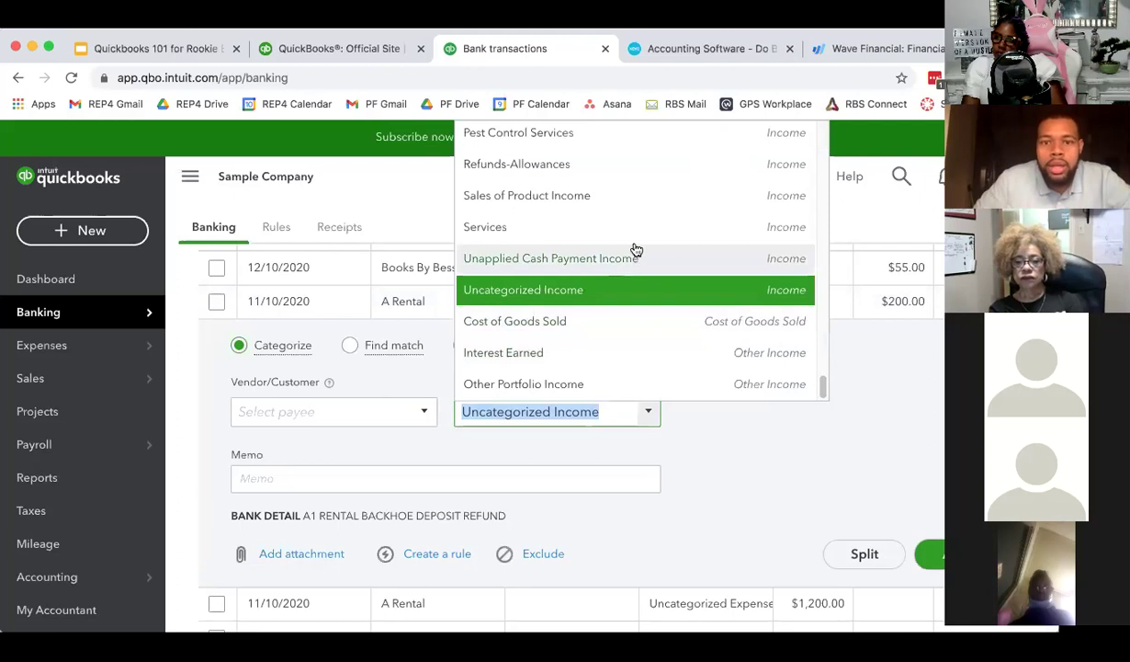
click(634, 241)
key(Return)
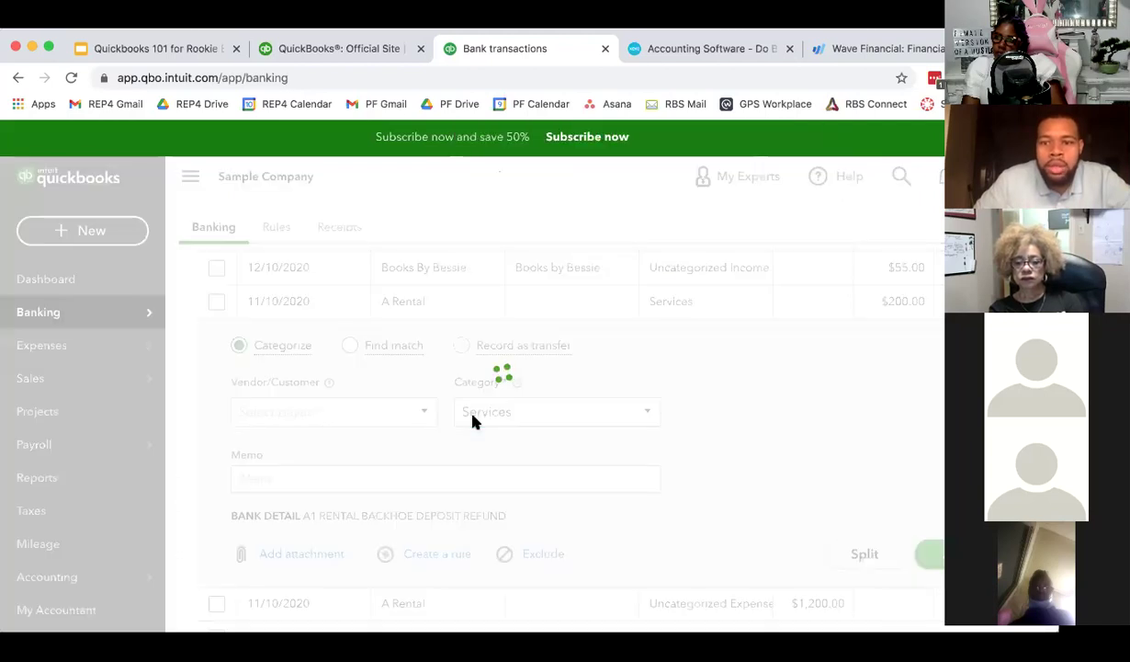
- Undo the A Rental $200.00 categorization from the Categorized tab and return to For review
scroll(474, 426, up, 5)
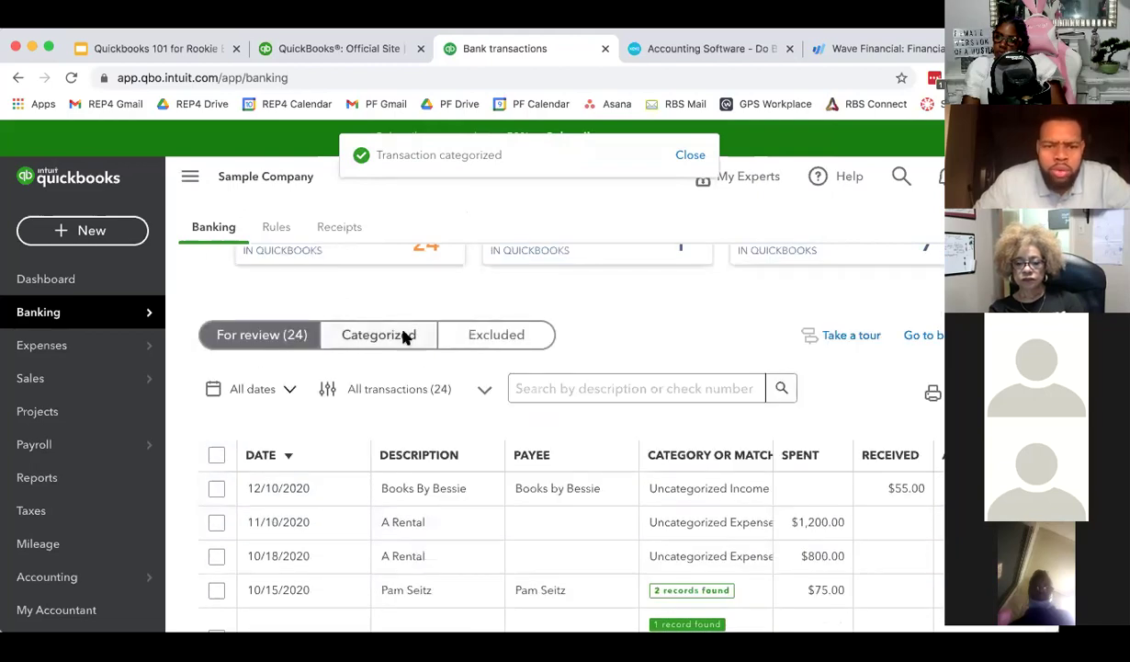
click(403, 336)
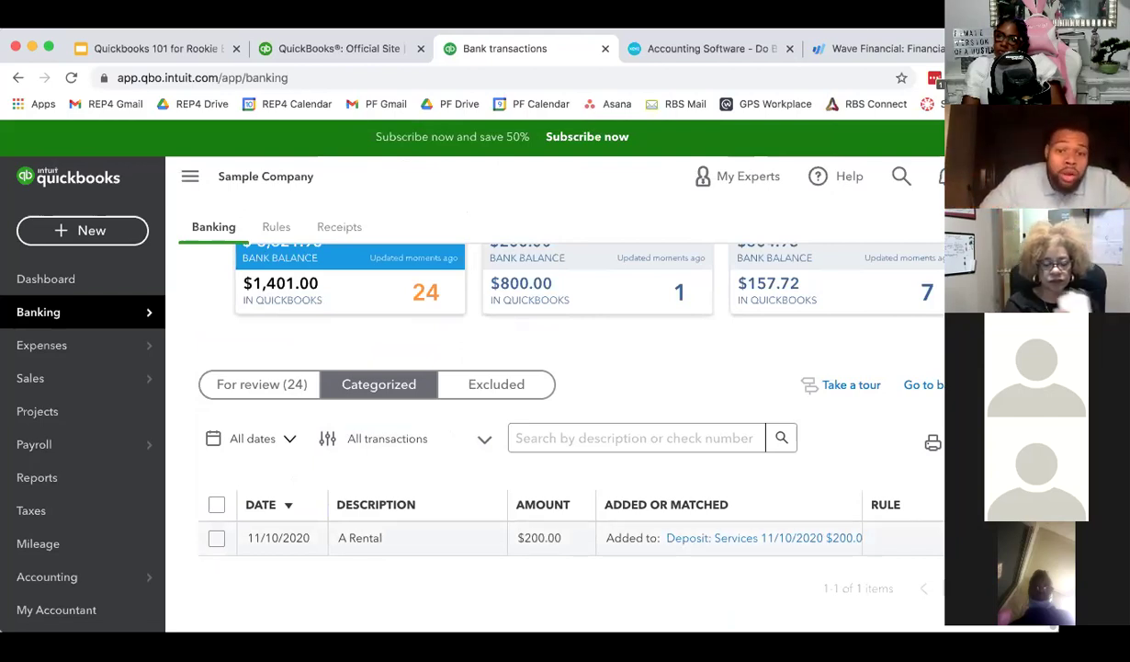
click(905, 537)
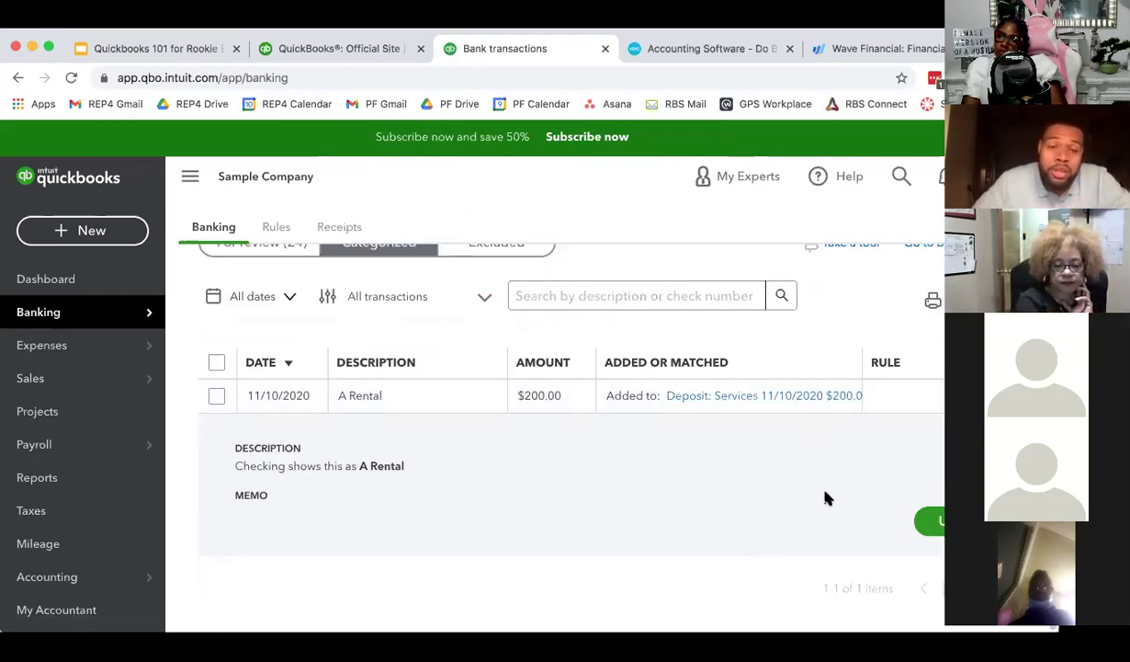
click(926, 520)
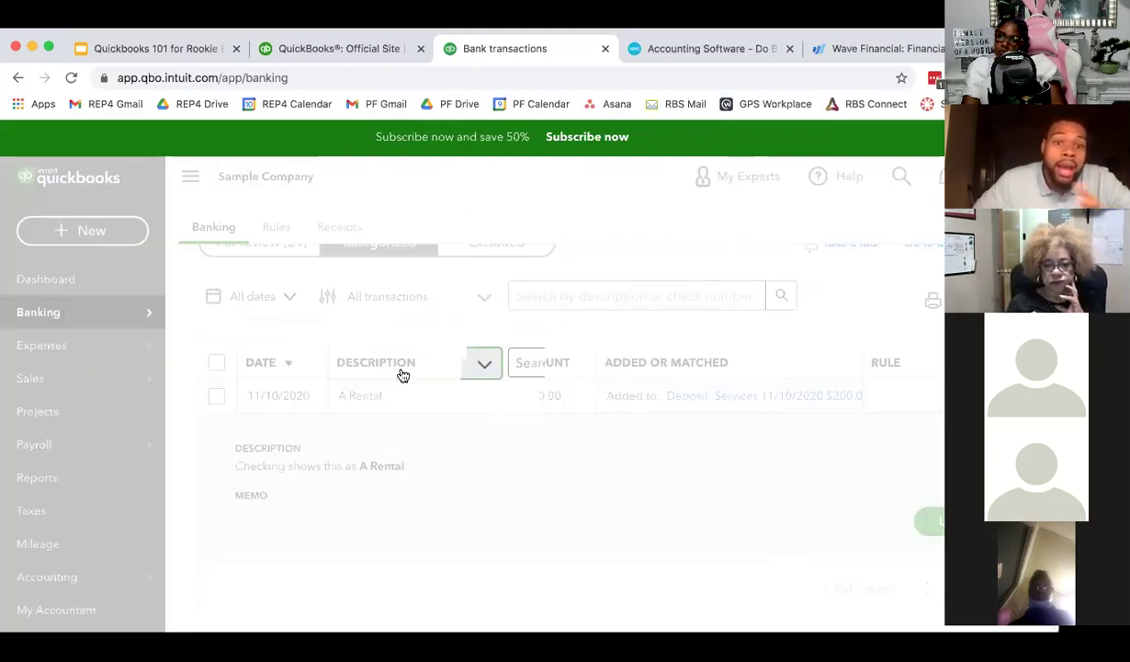
click(298, 320)
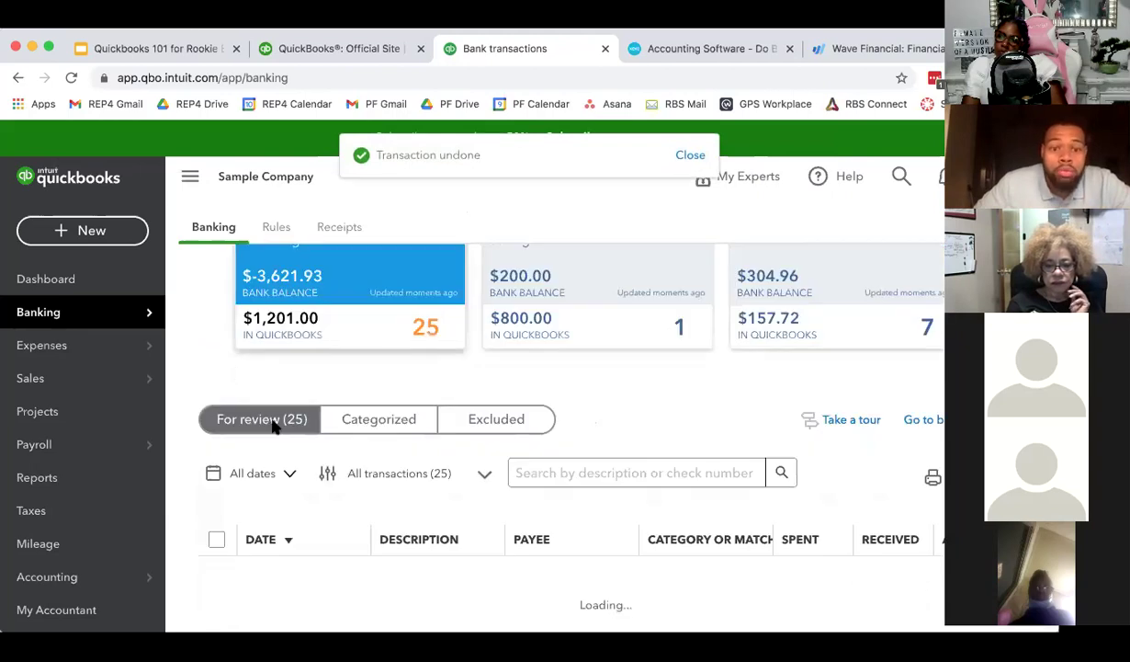
- View the Excluded tab, return to For review, then reopen the empty Excluded list
click(504, 422)
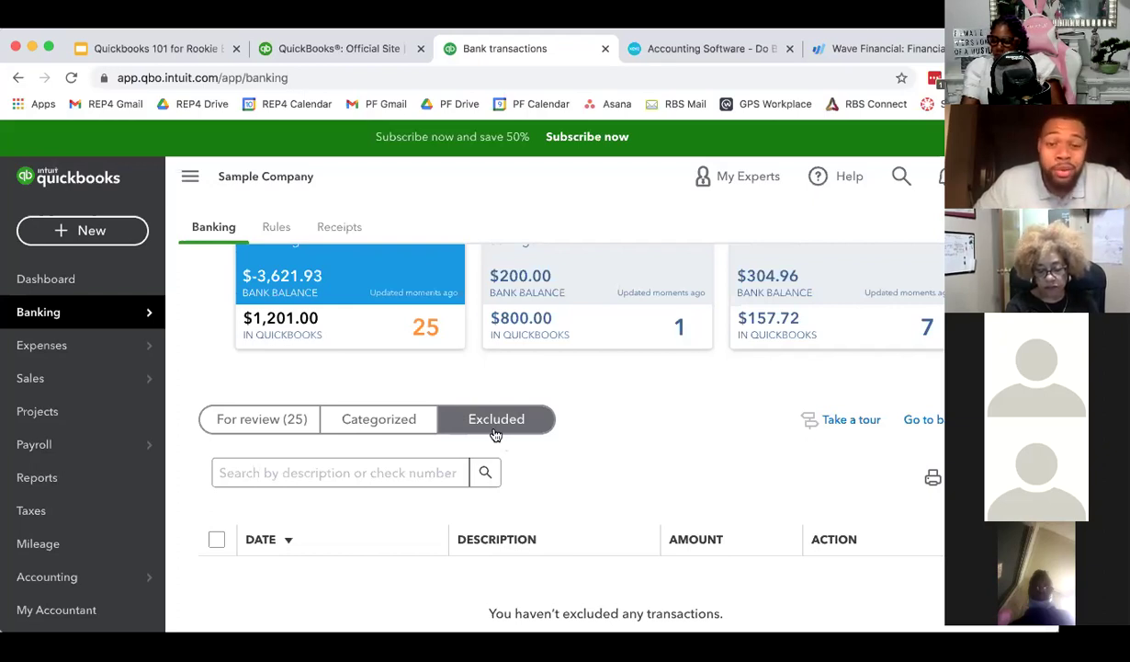
click(277, 411)
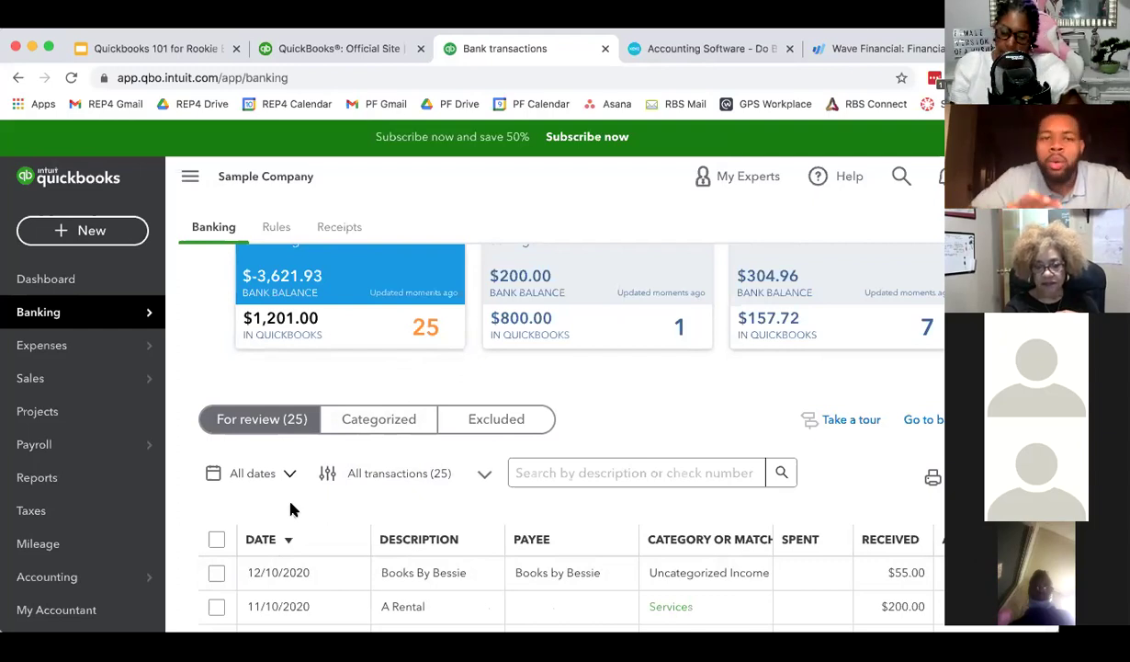
click(537, 428)
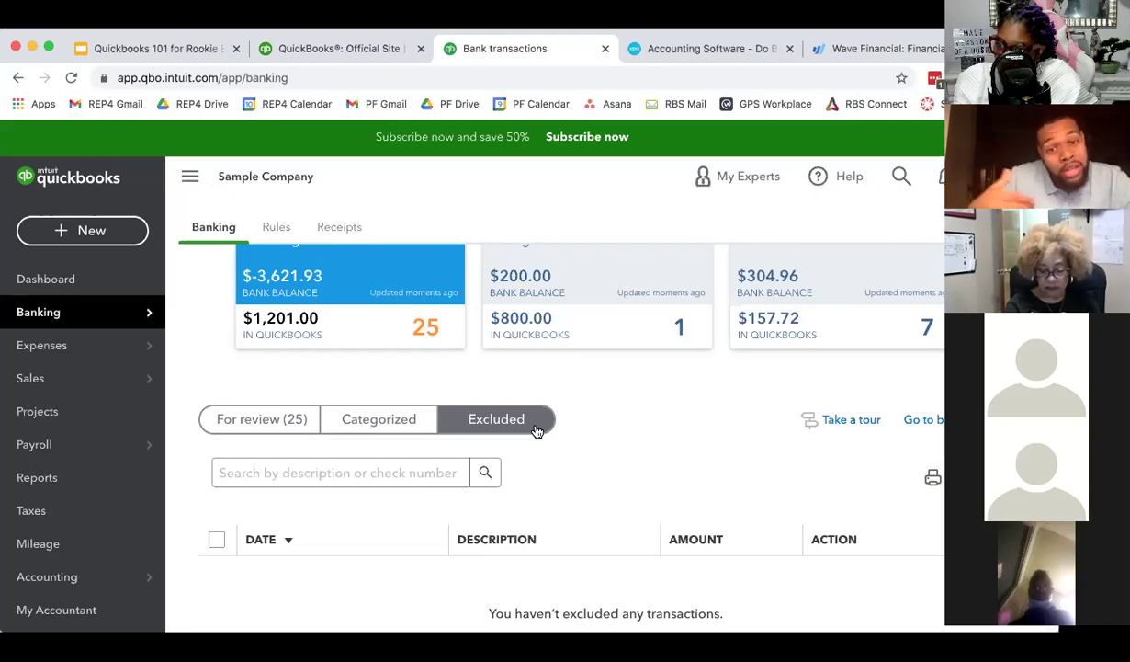
scroll(429, 421, up, 1)
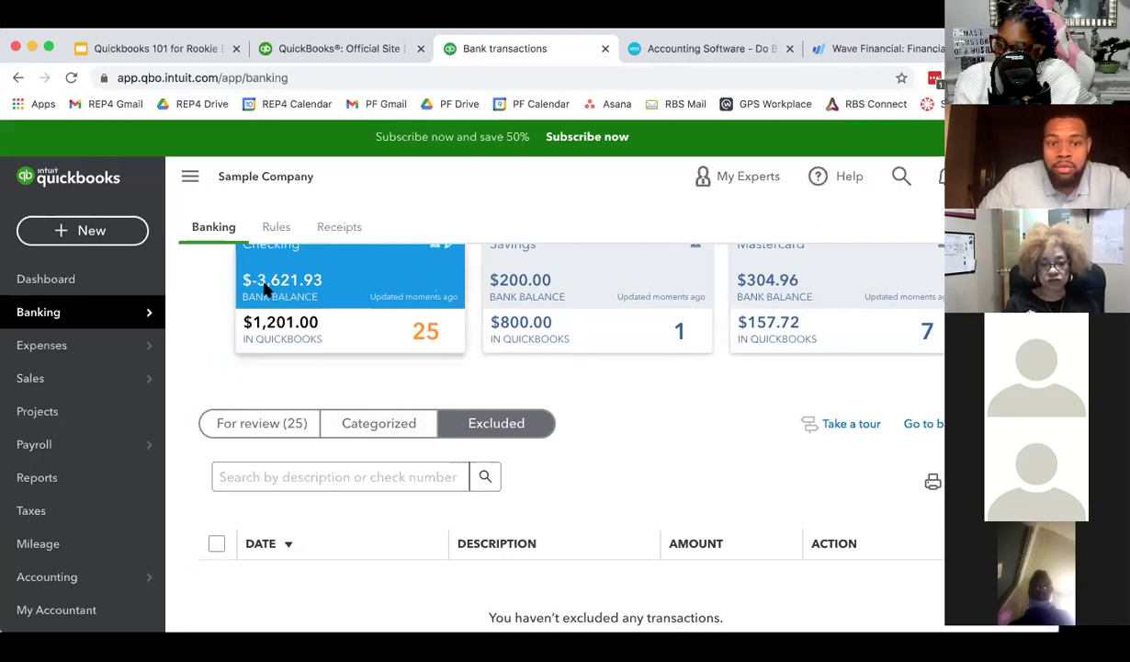
scroll(301, 290, up, 1)
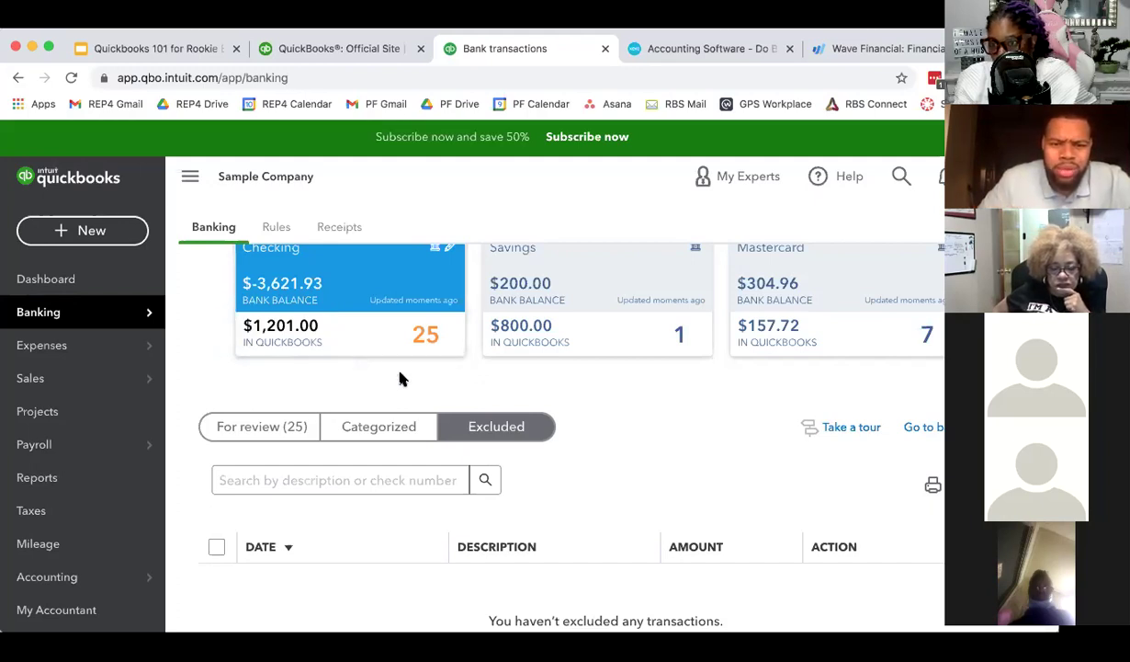
scroll(593, 462, down, 2)
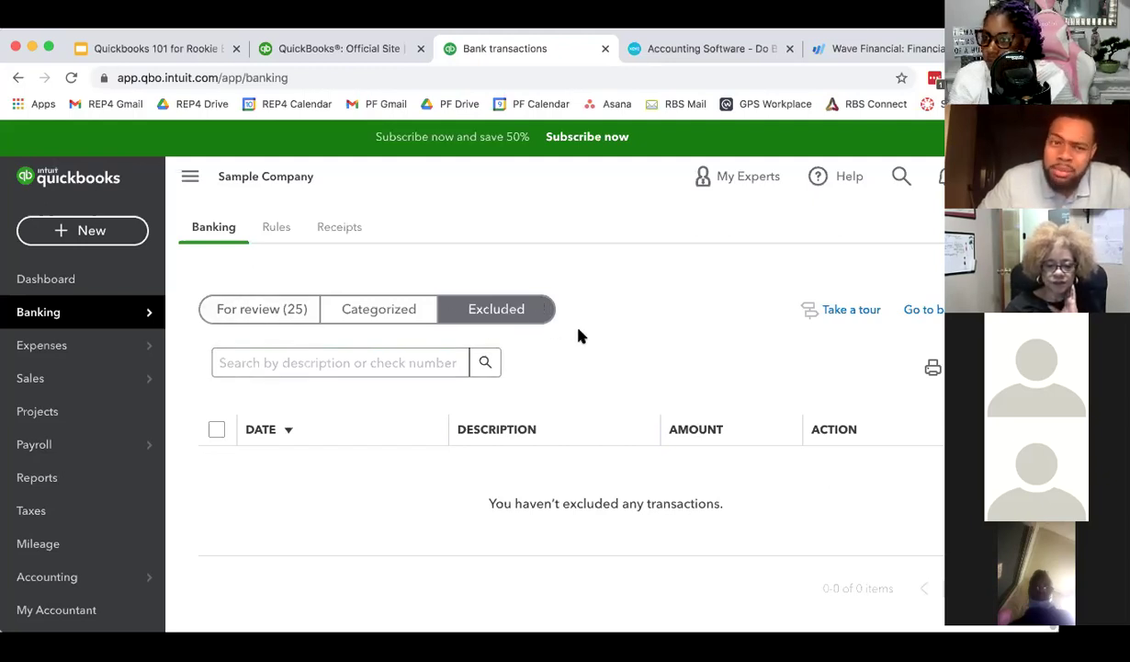
- Review the For review transactions, then open the Rules tab showing no rules created
click(276, 307)
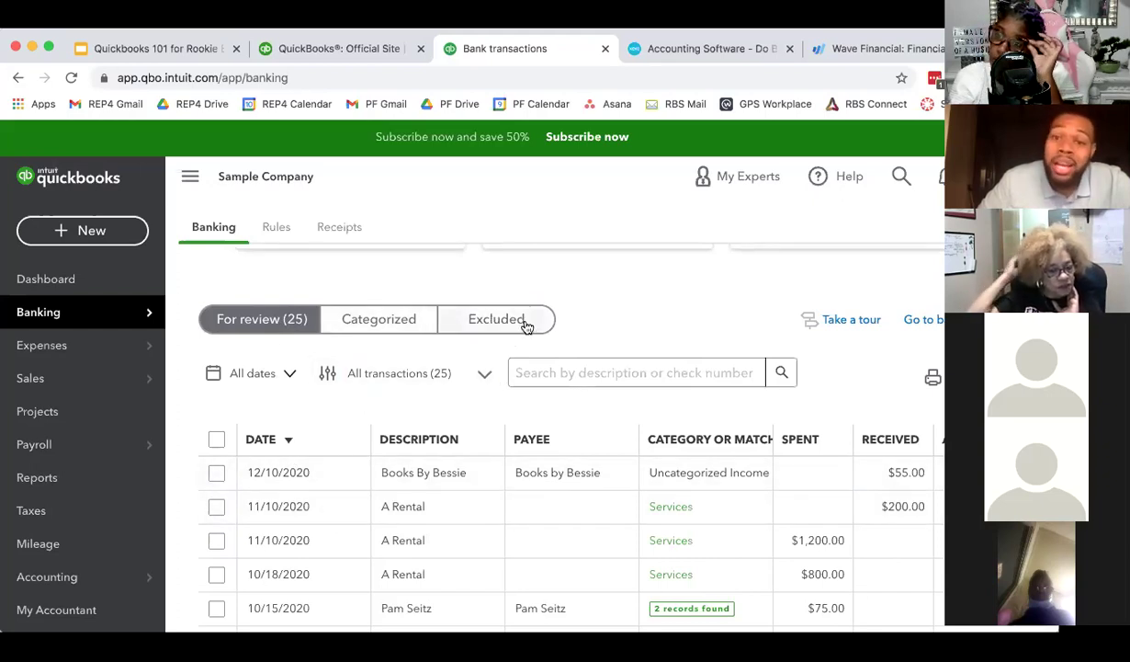
scroll(524, 322, down, 1)
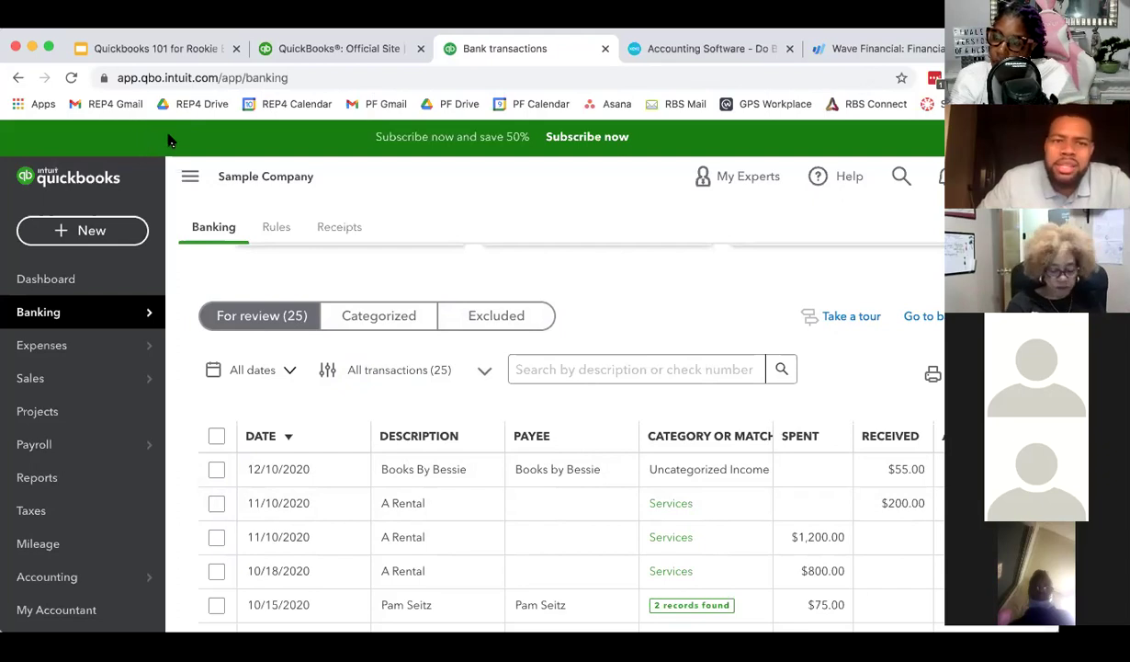
scroll(295, 283, down, 2)
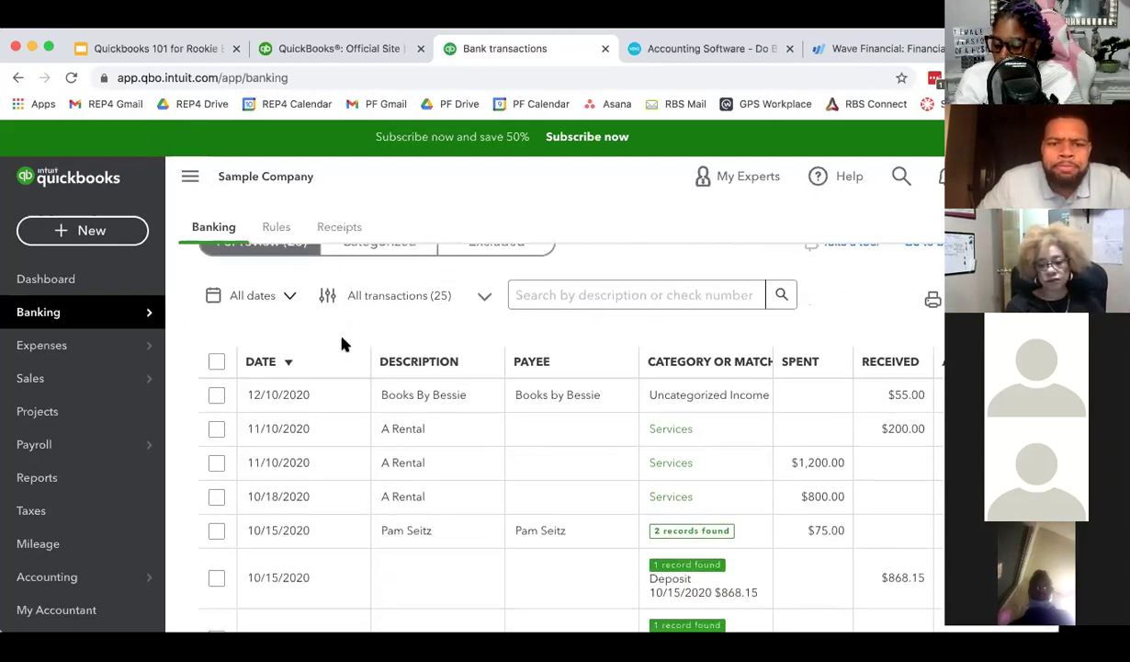
scroll(365, 383, down, 1)
scroll(372, 393, up, 5)
scroll(363, 386, up, 2)
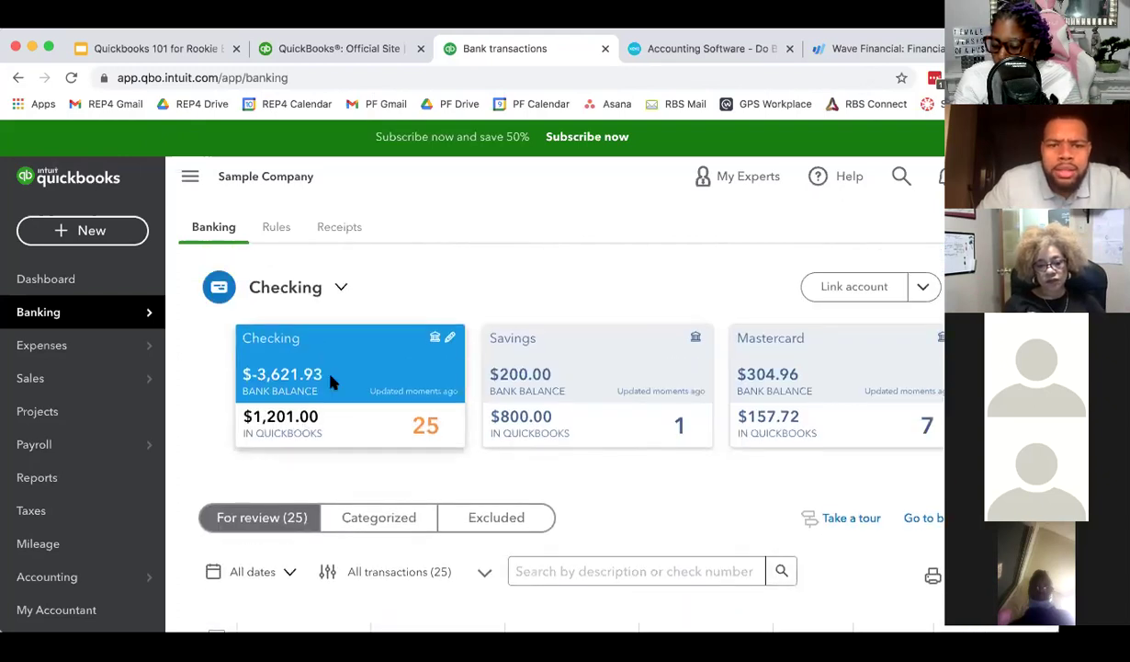
click(279, 231)
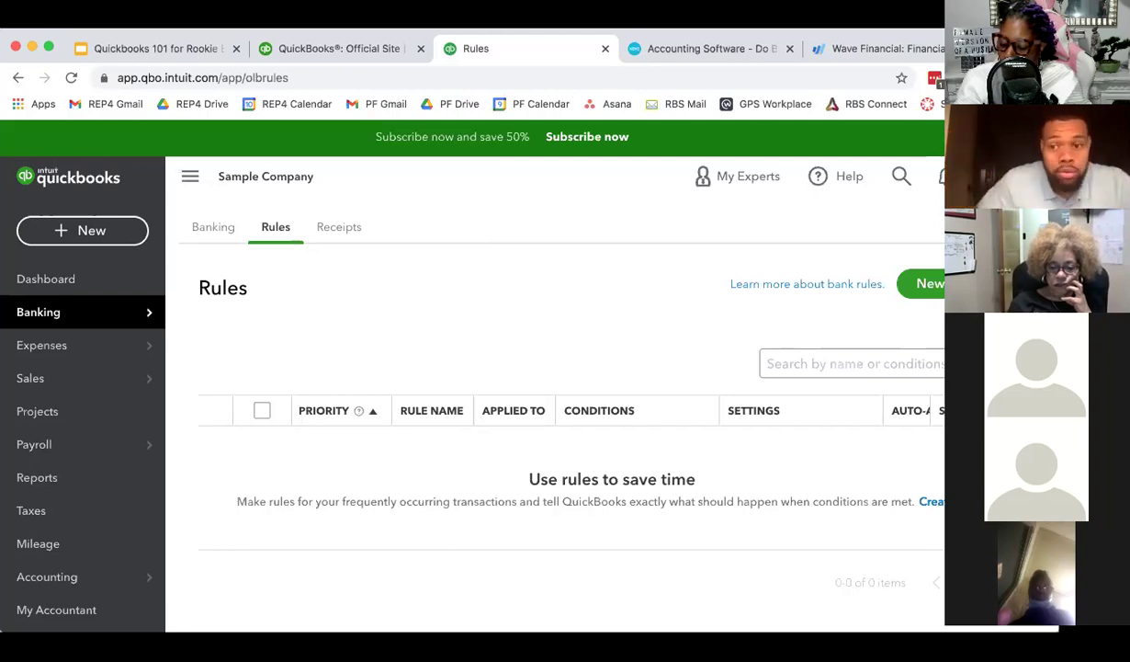
click(910, 283)
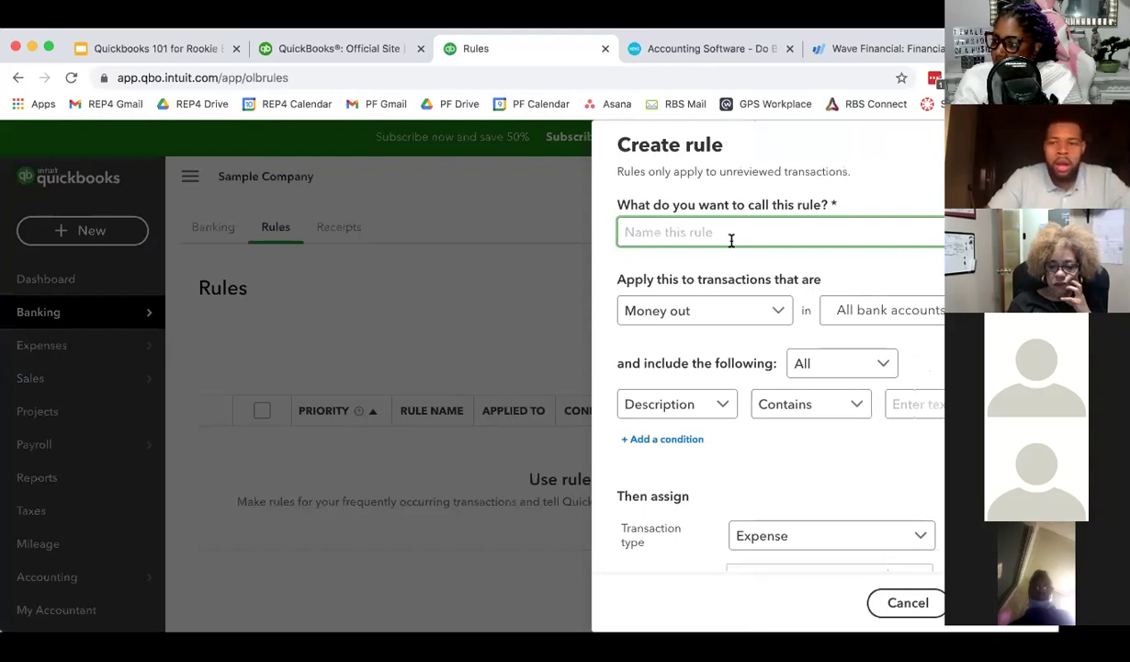
text(Pryori)
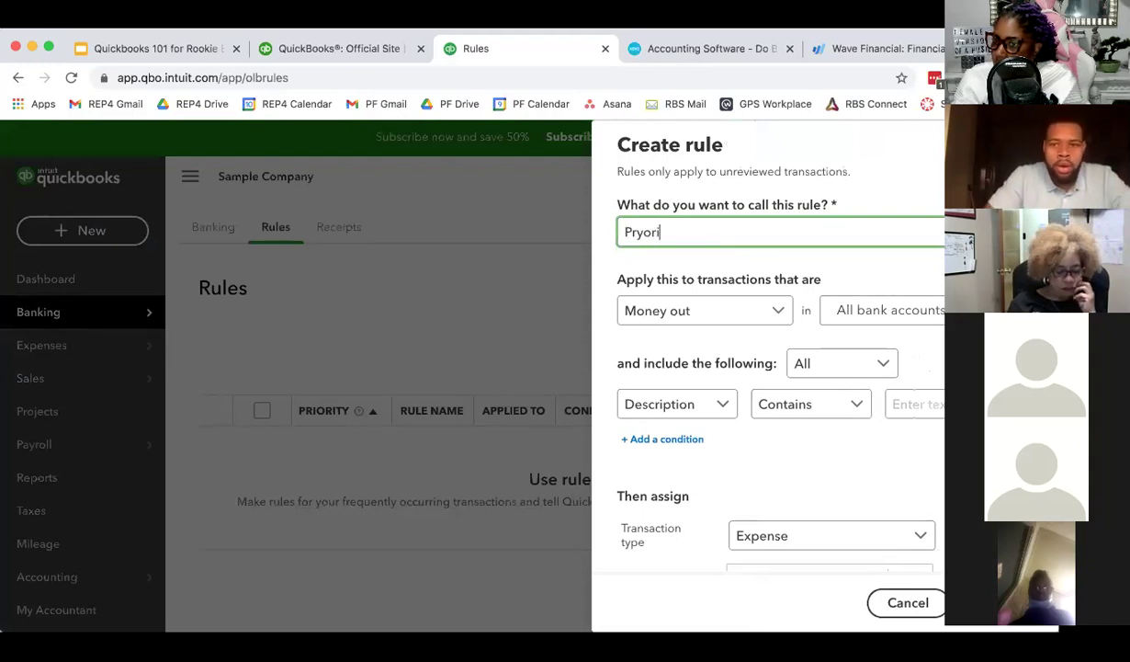
text(ty Finance Bookkeeping)
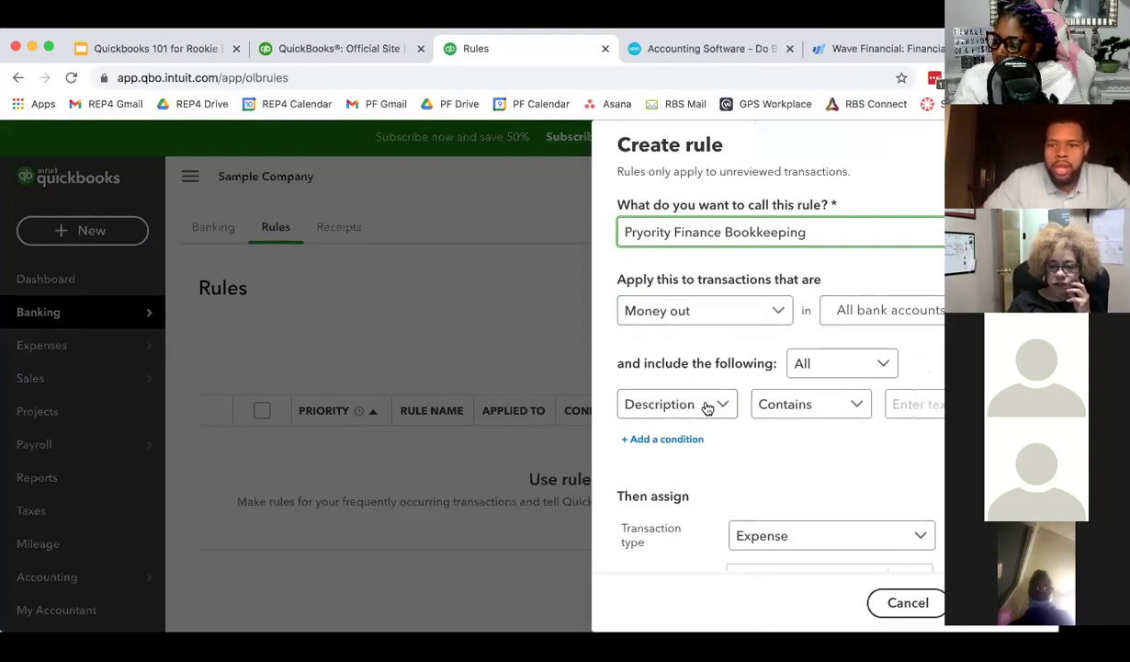
click(909, 403)
text(Pryority F)
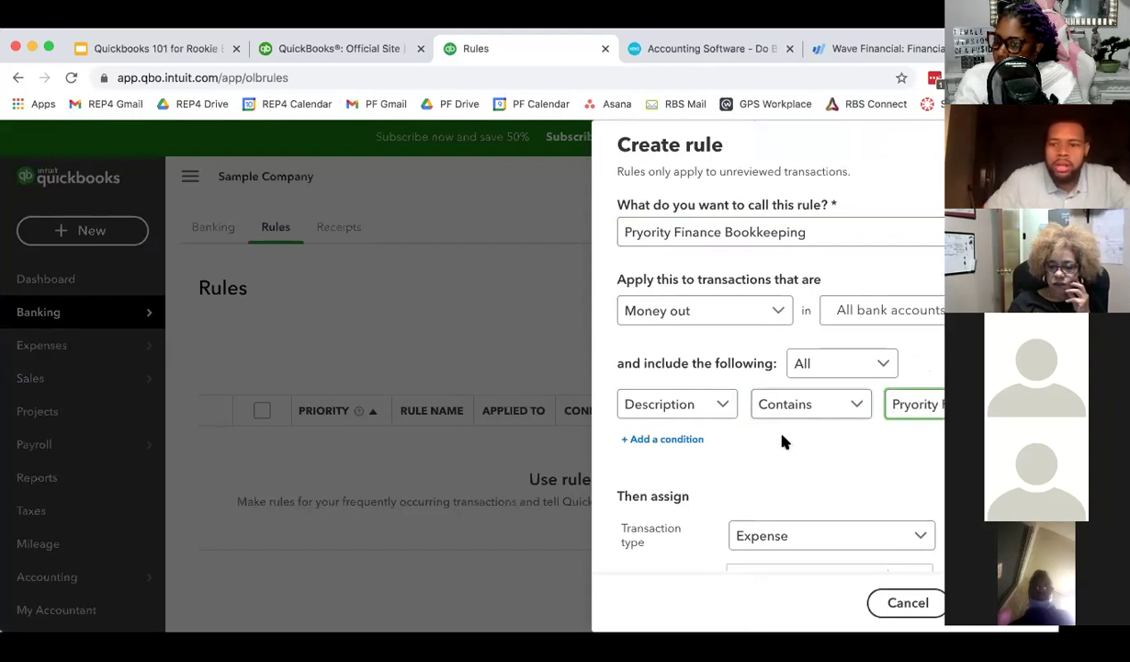
scroll(782, 439, down, 3)
scroll(794, 399, down, 1)
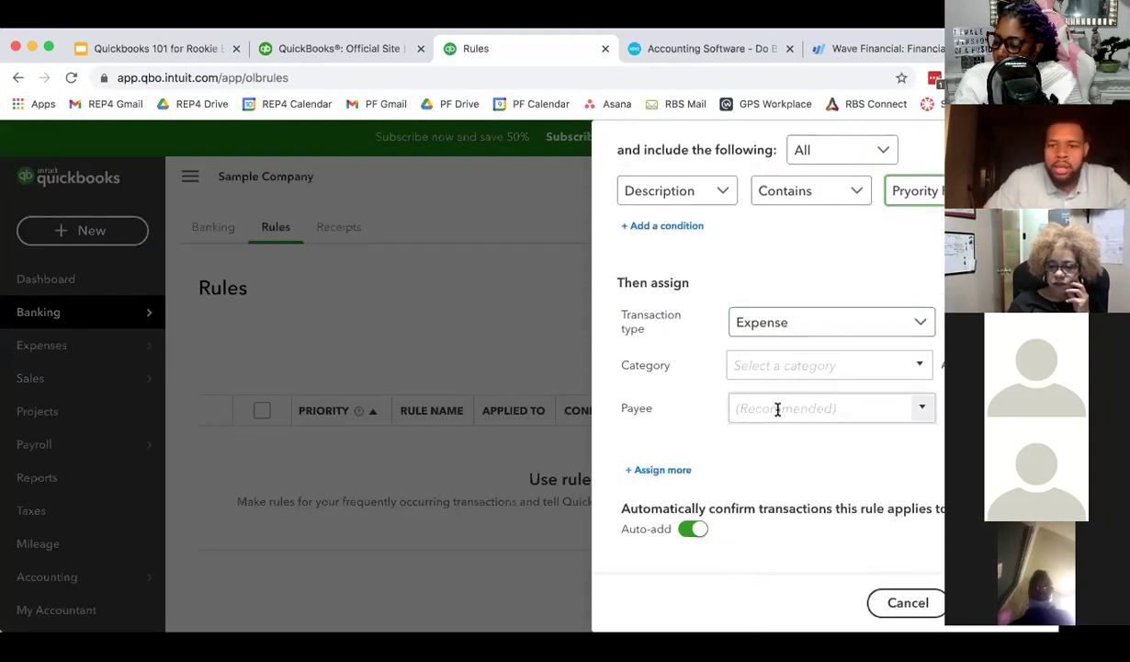
click(844, 367)
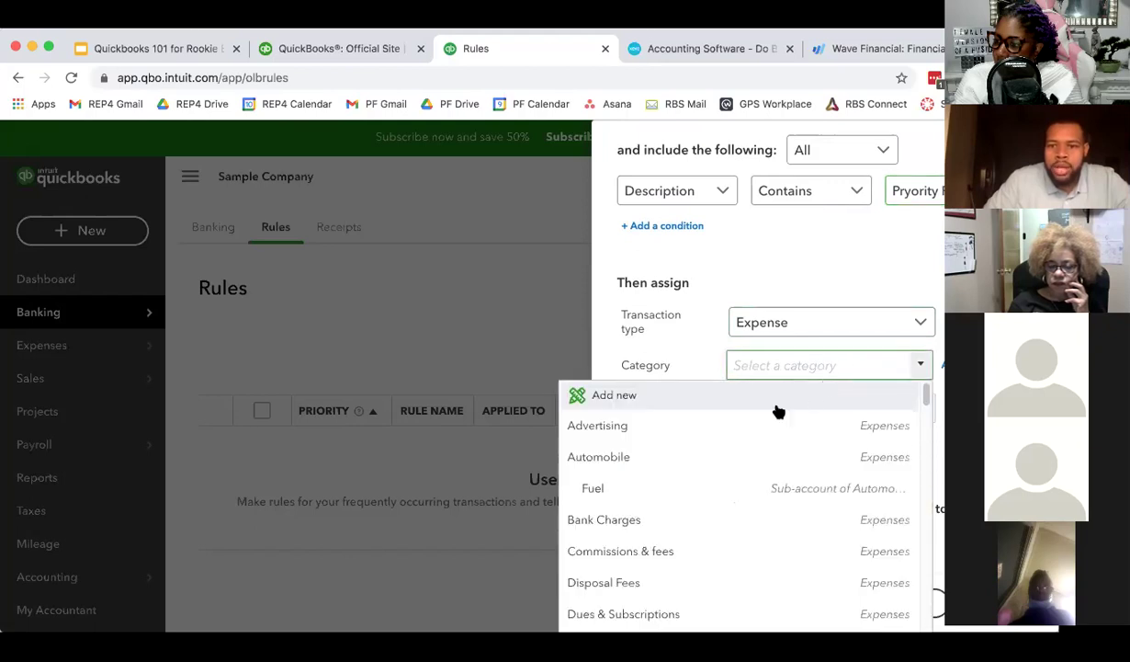
text(PRof)
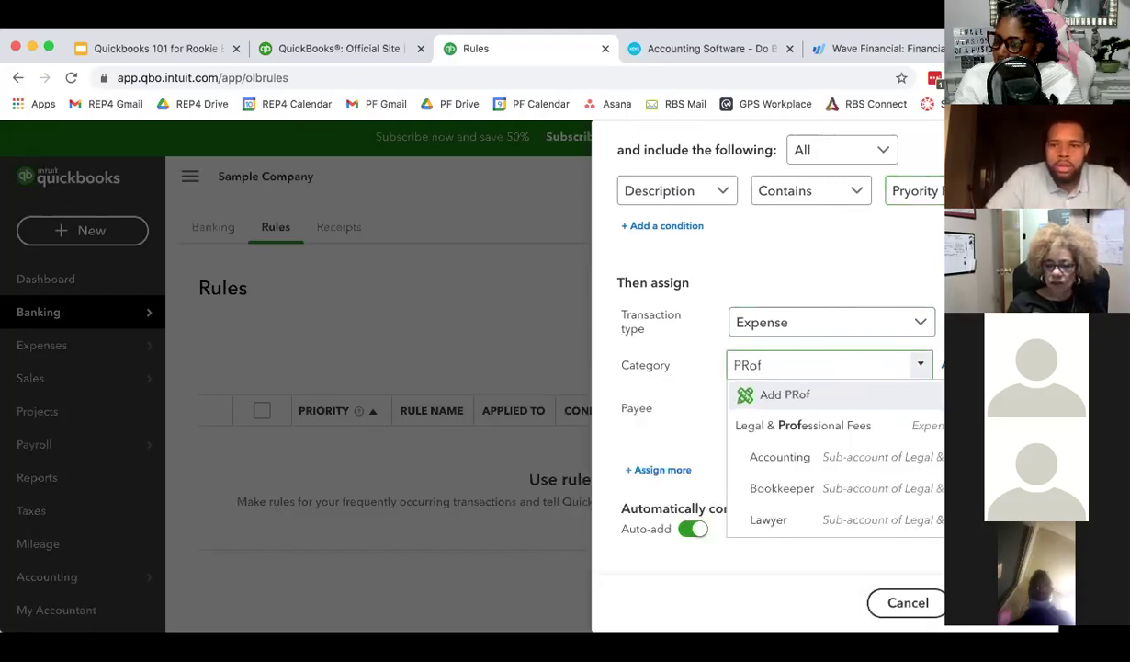
click(831, 486)
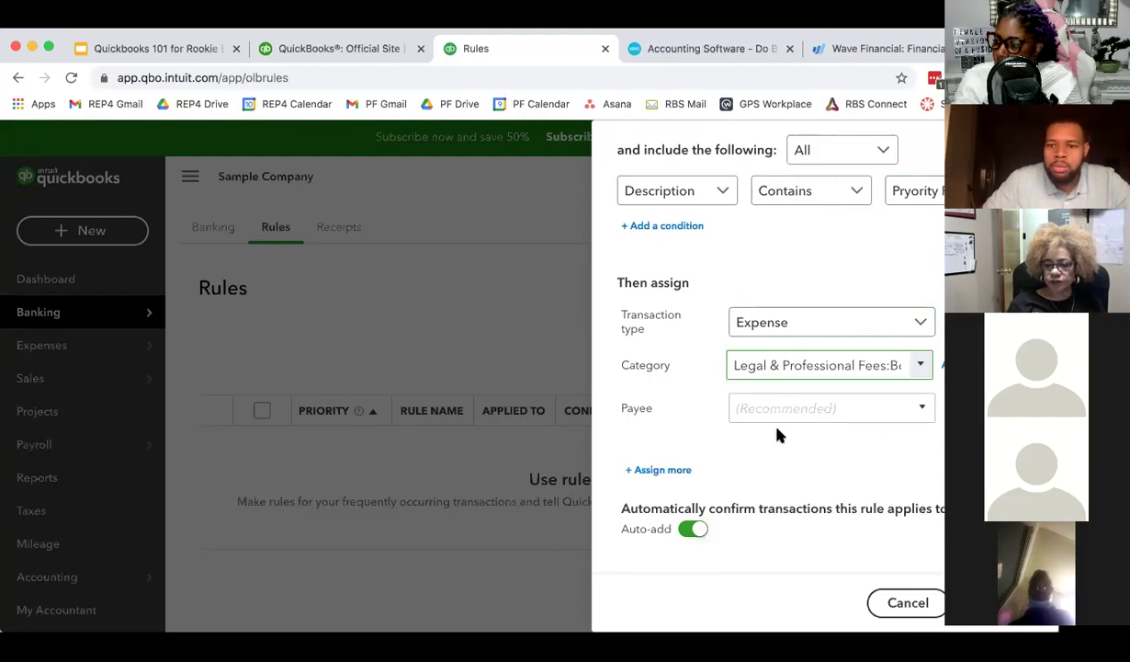
click(922, 407)
click(701, 473)
click(697, 469)
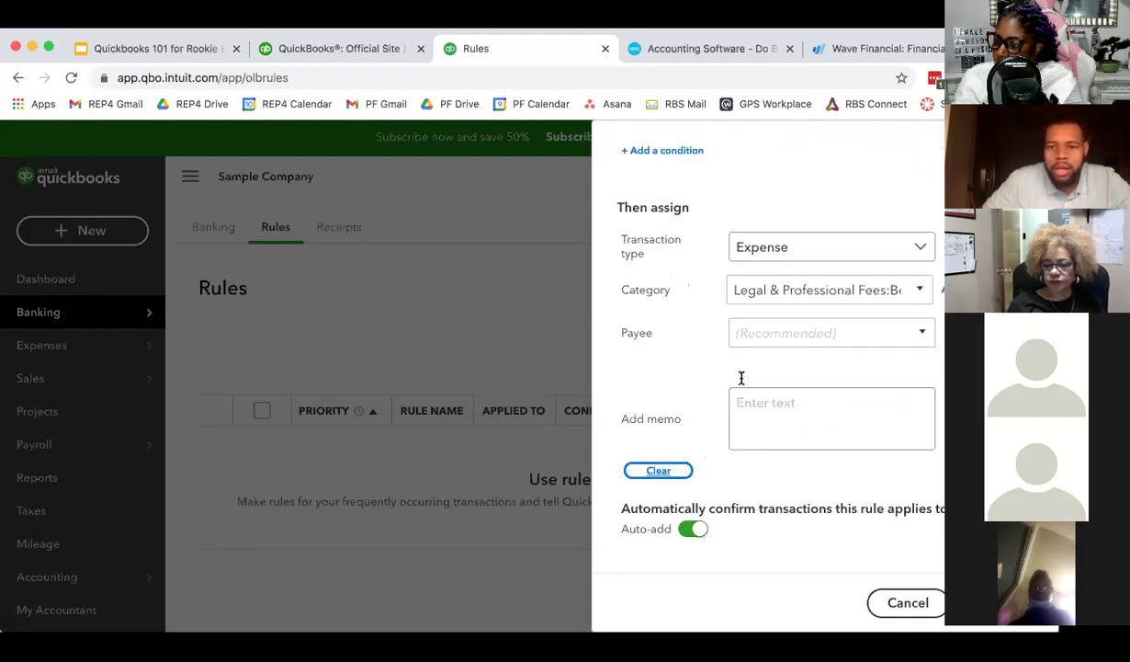
click(765, 421)
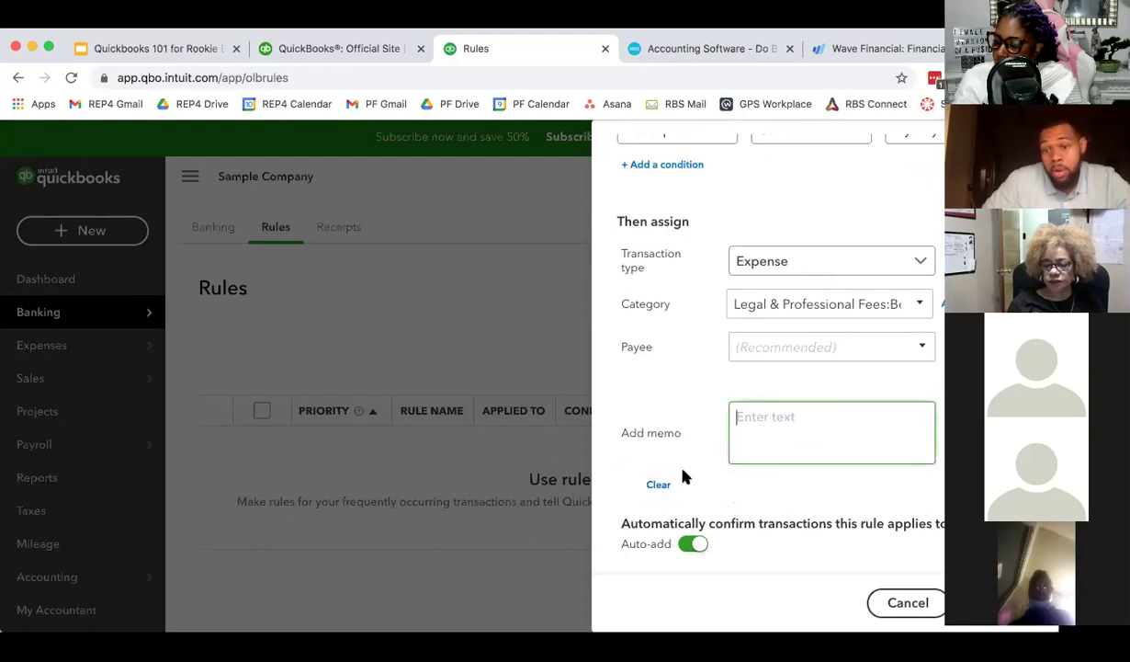
scroll(707, 431, up, 5)
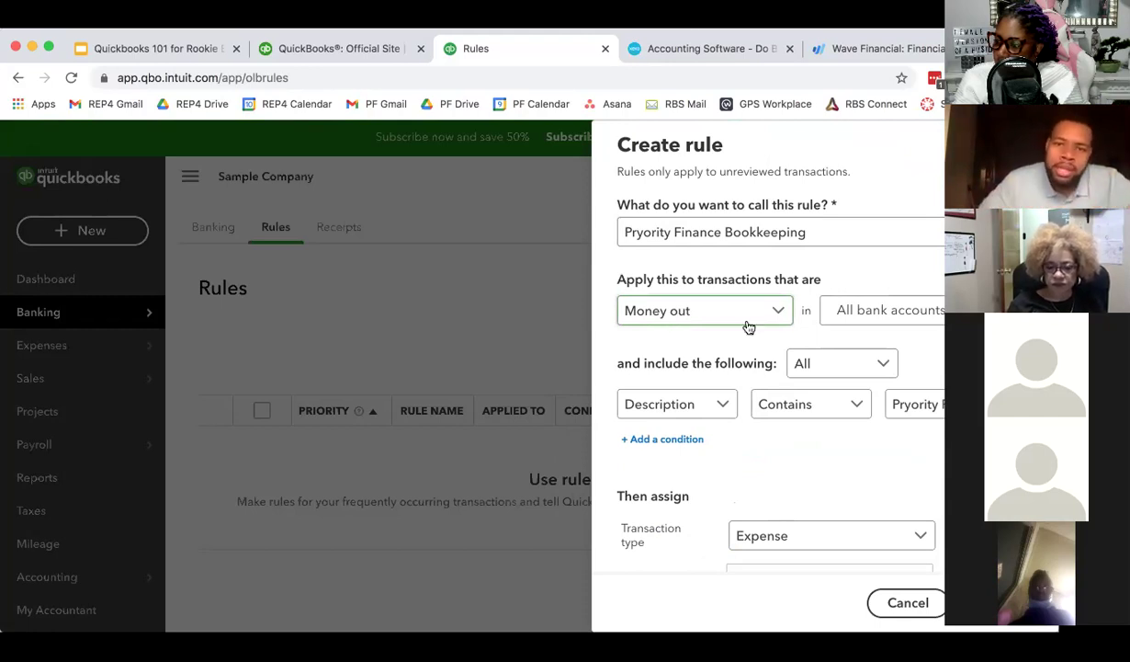
click(906, 601)
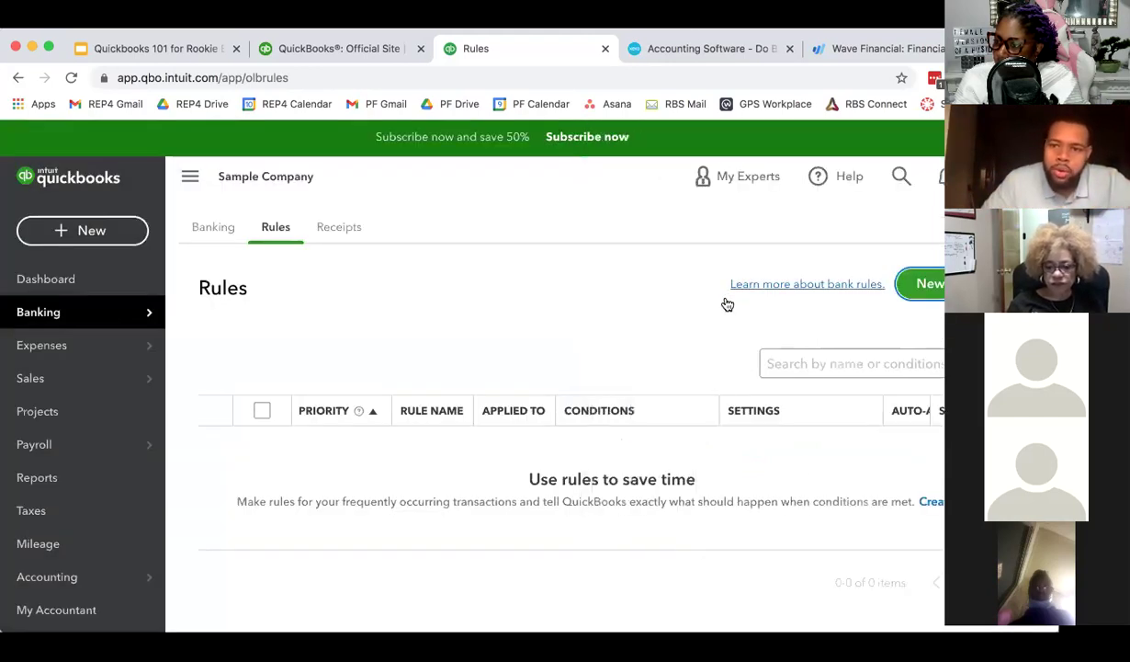
- Open the Receipts tab to see the receipt and bill upload options
click(341, 230)
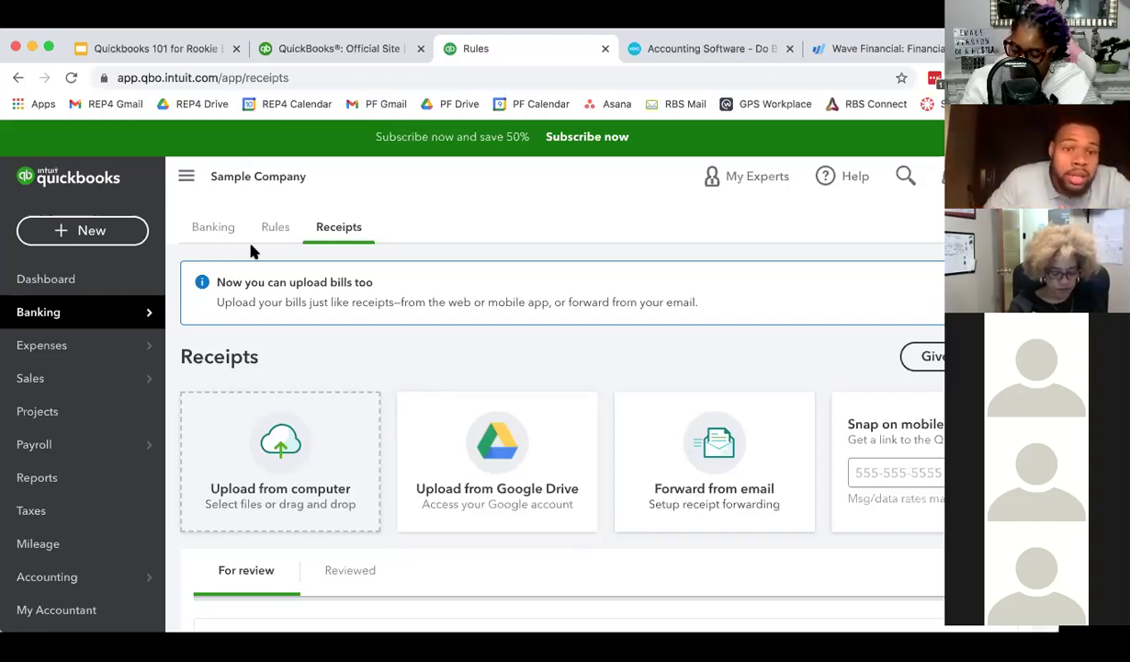
- Return to the Banking tab showing Checking, Savings and Mastercard balances
click(206, 227)
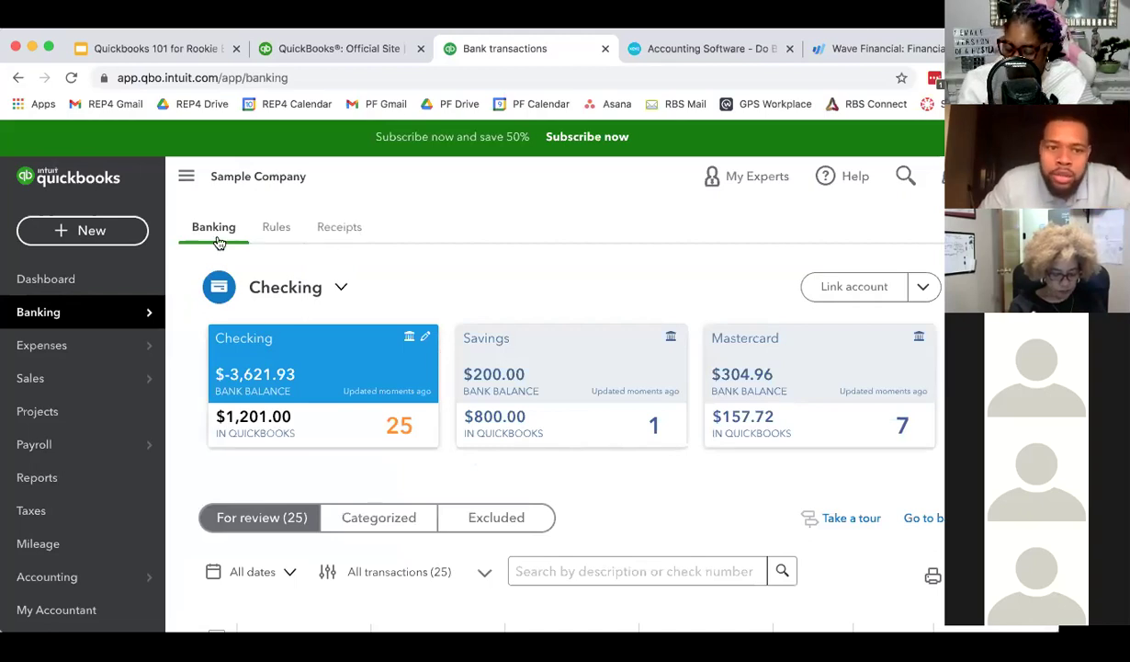
scroll(467, 429, down, 5)
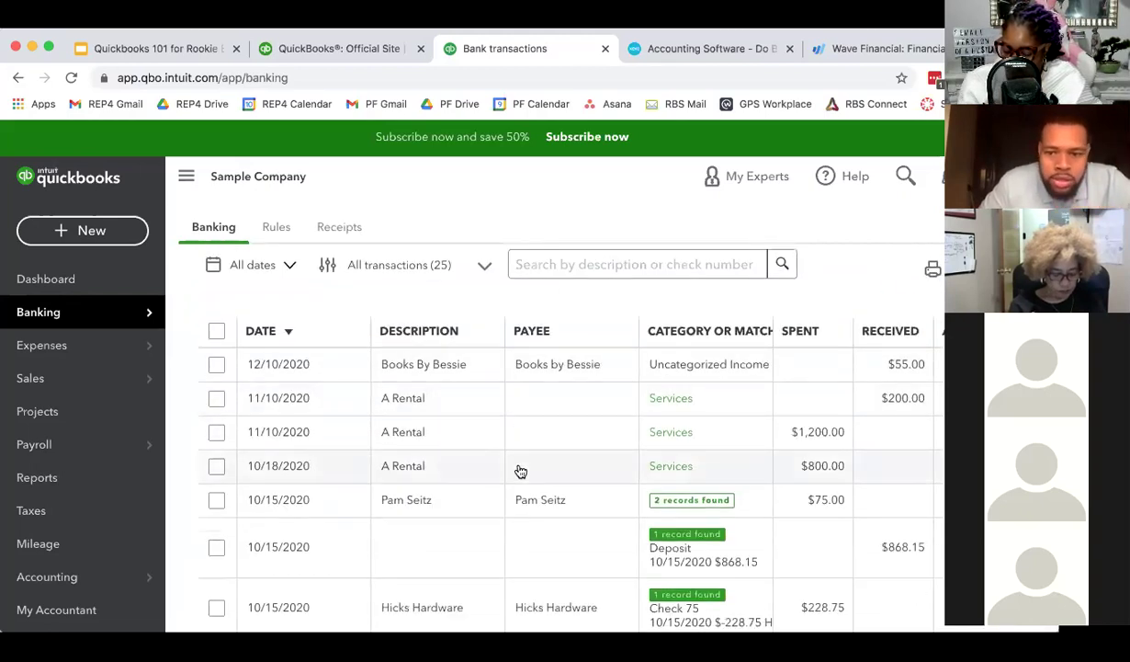
scroll(520, 471, up, 5)
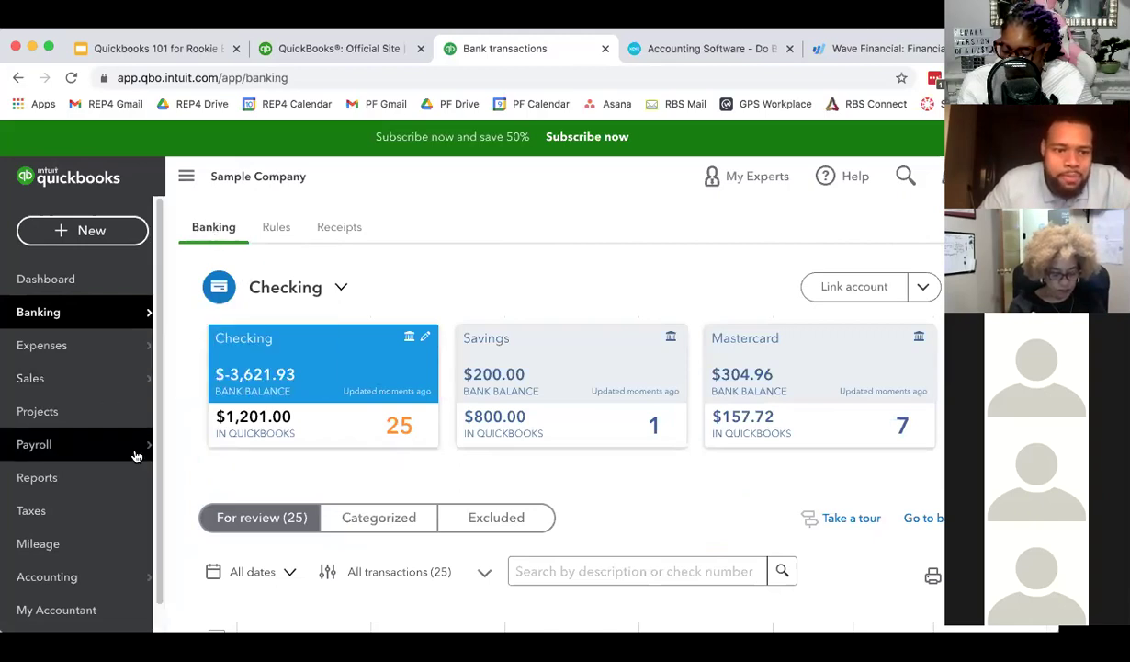
scroll(138, 450, down, 1)
scroll(137, 432, up, 1)
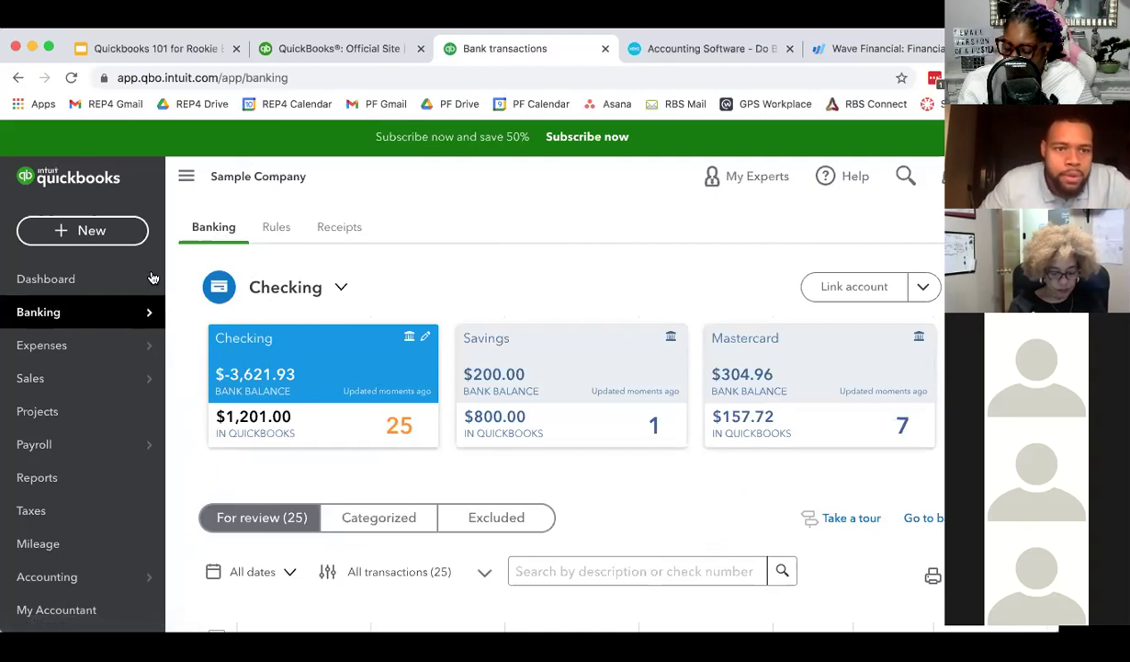
- Open and close the + New menu without choosing, then go to Reports
click(82, 230)
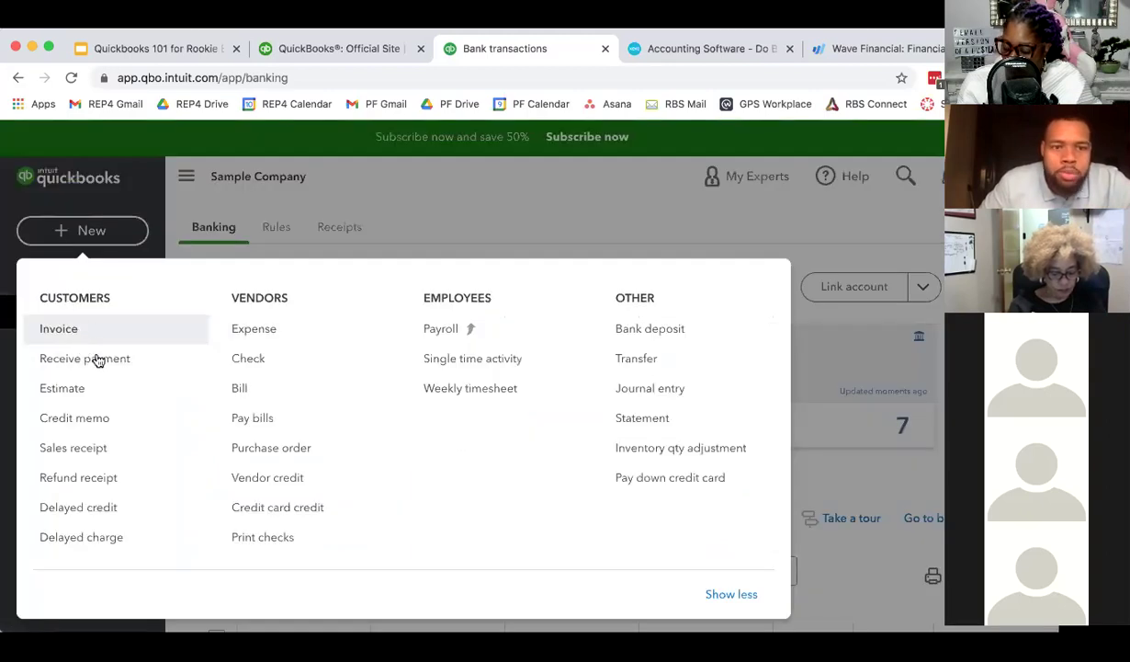
click(382, 230)
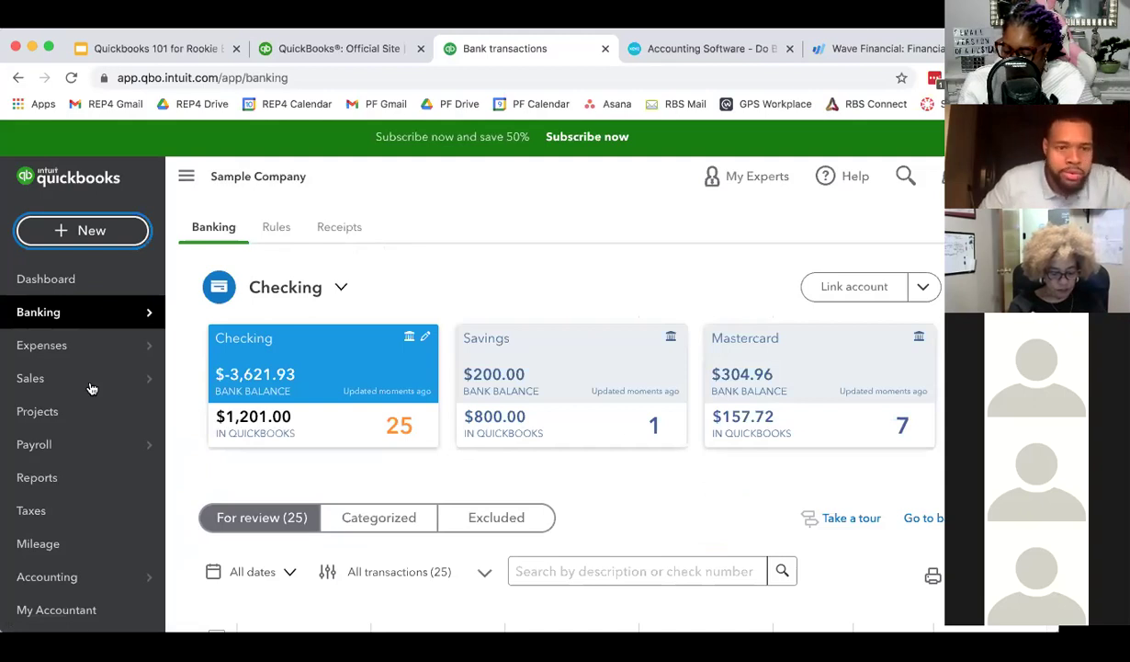
scroll(101, 431, down, 1)
mouse_move(98, 416)
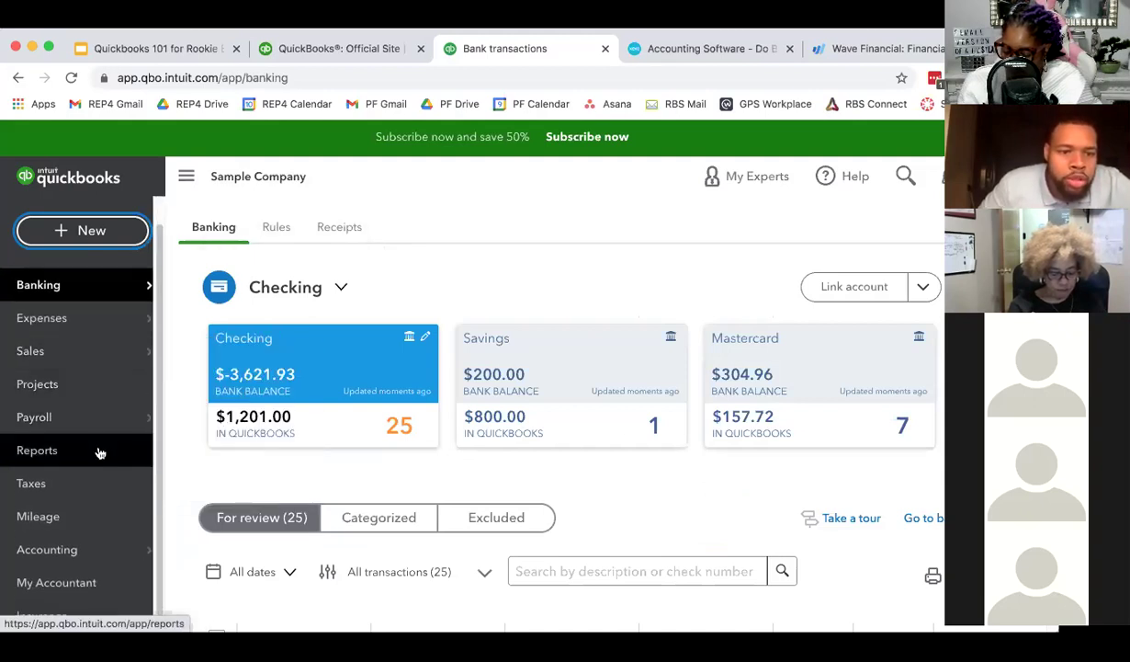
click(100, 451)
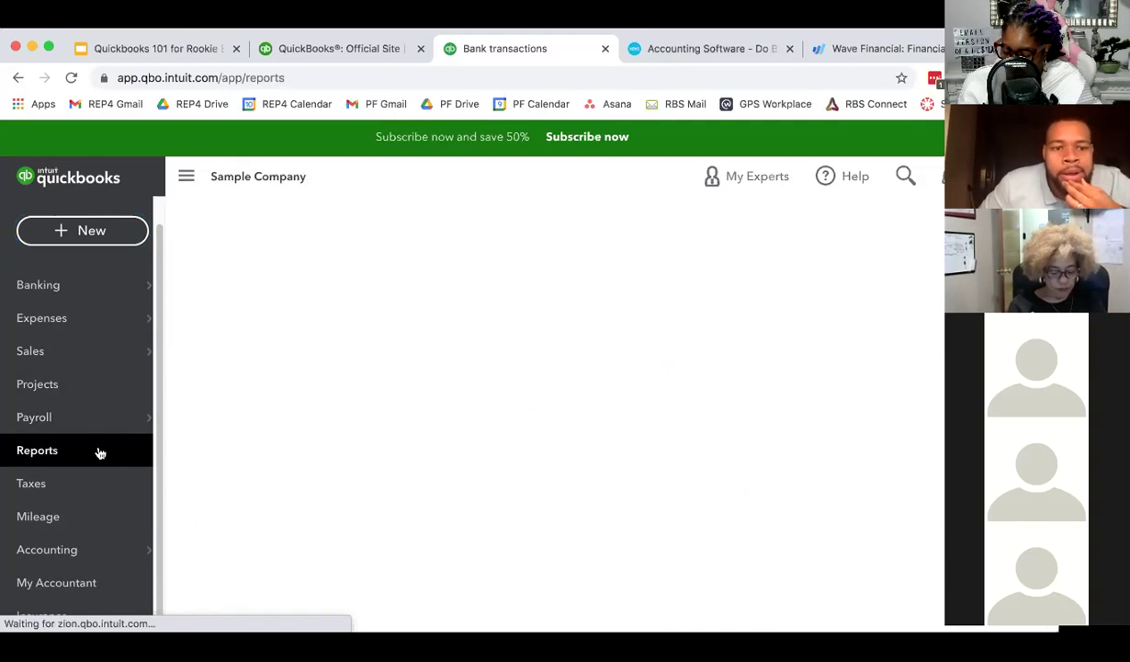
- Open the Profit and Loss report from the Favorites reports
scroll(433, 384, down, 3)
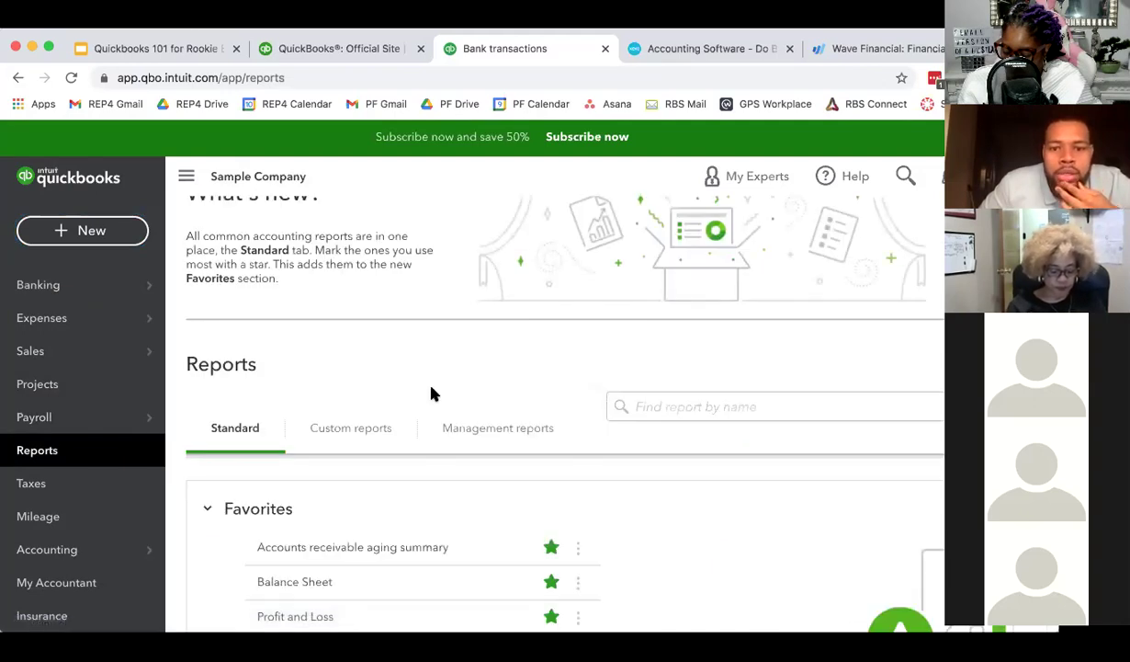
scroll(431, 395, down, 2)
scroll(361, 288, up, 2)
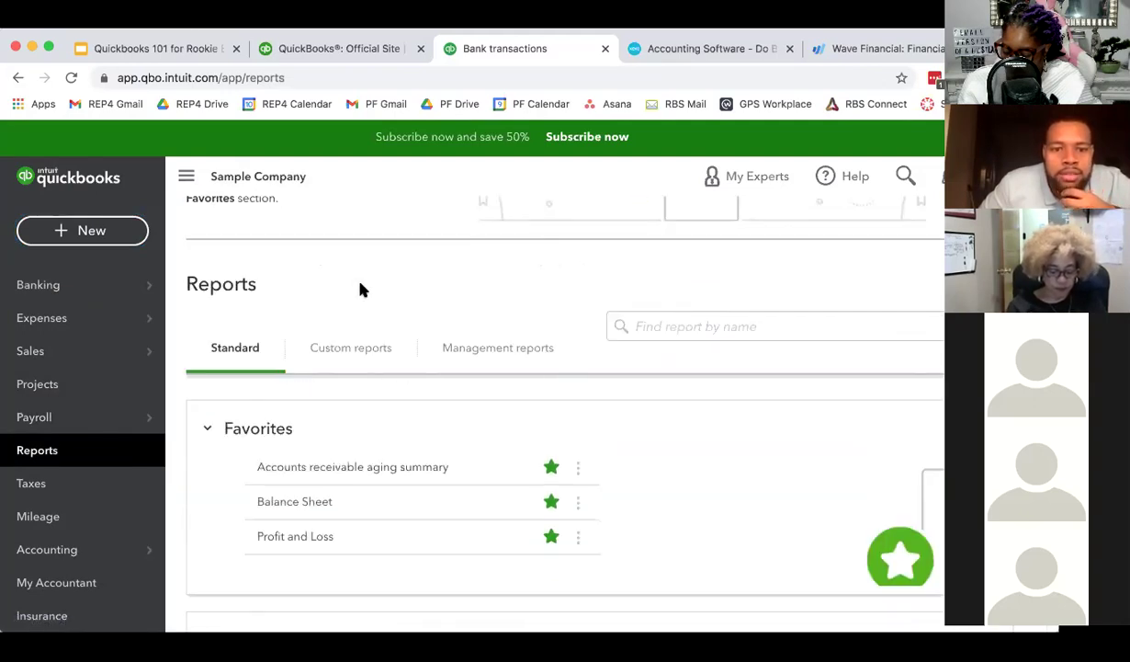
scroll(384, 292, down, 1)
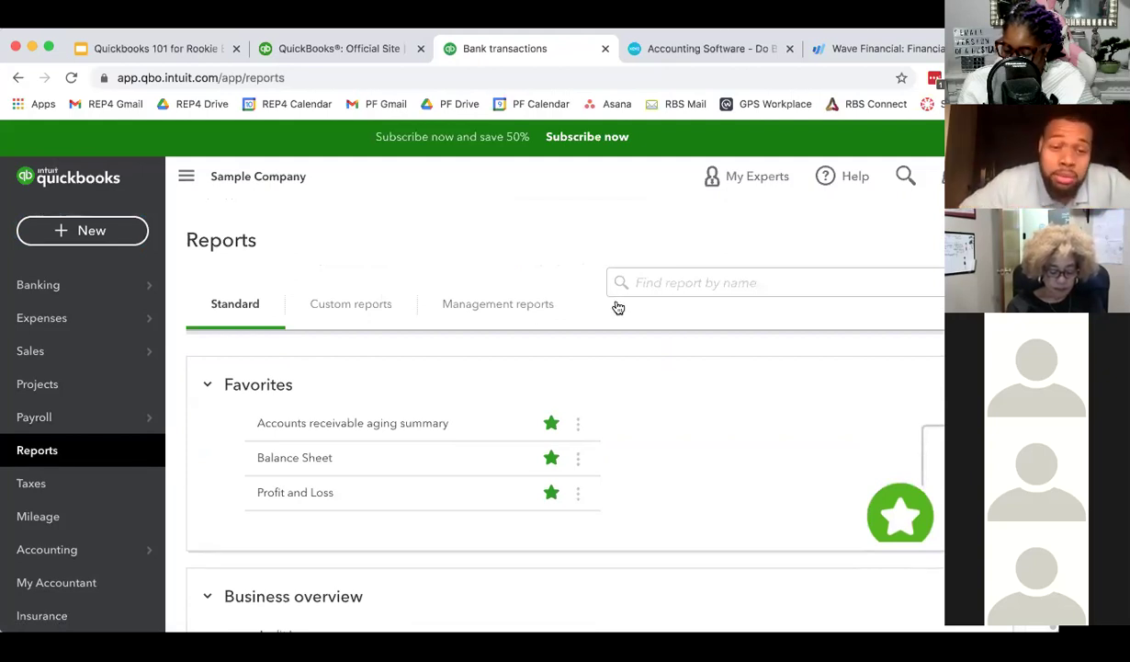
click(310, 494)
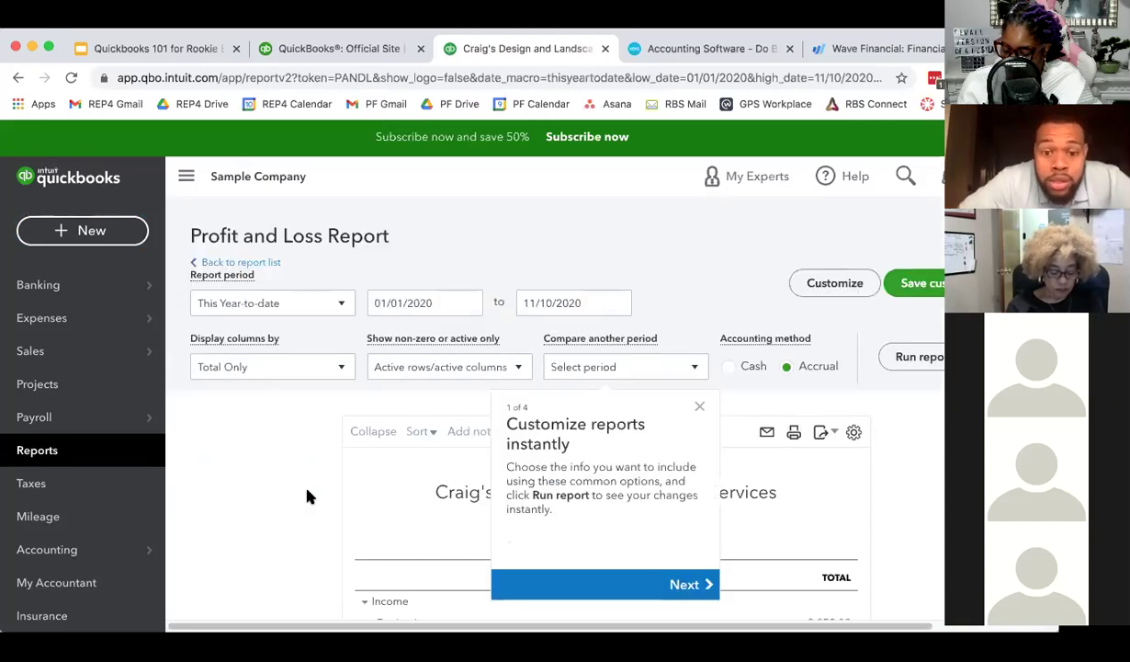
- Dismiss the tour tip and read through the Profit and Loss report's $1,642.46 net income
click(700, 405)
scroll(885, 434, down, 3)
scroll(886, 435, down, 2)
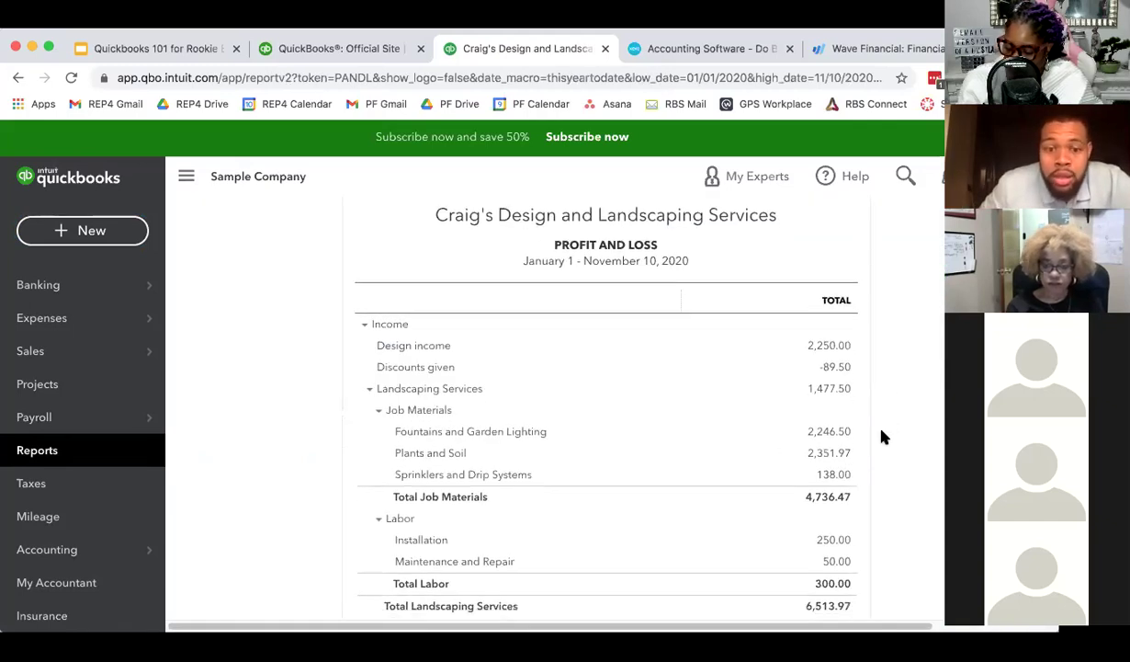
scroll(884, 437, down, 2)
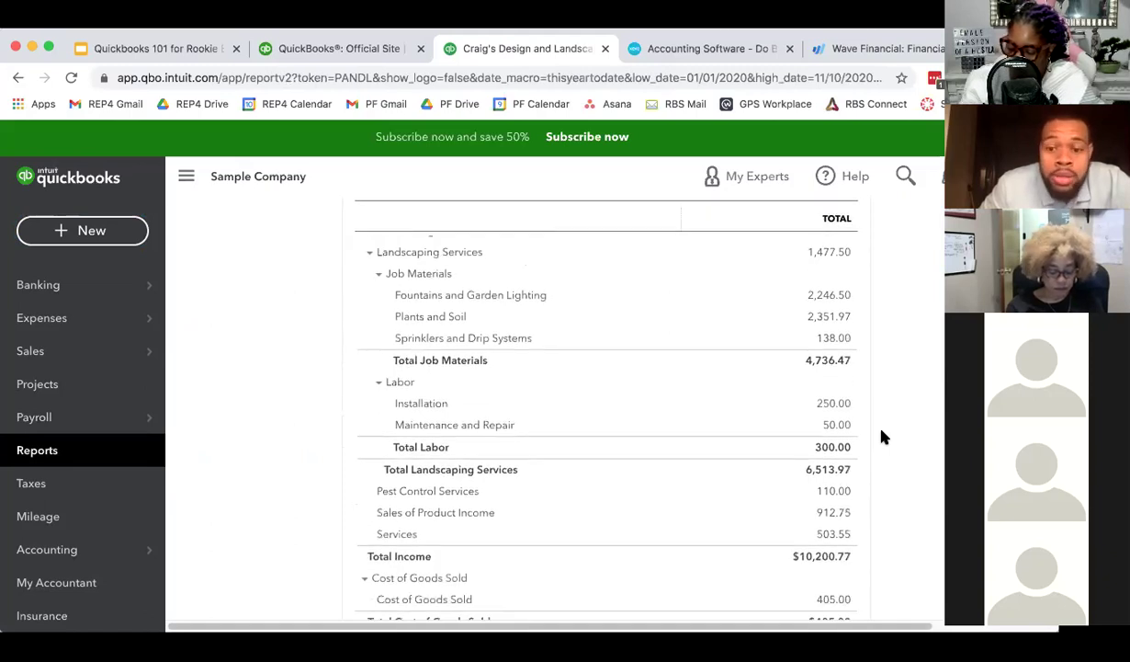
scroll(884, 438, down, 4)
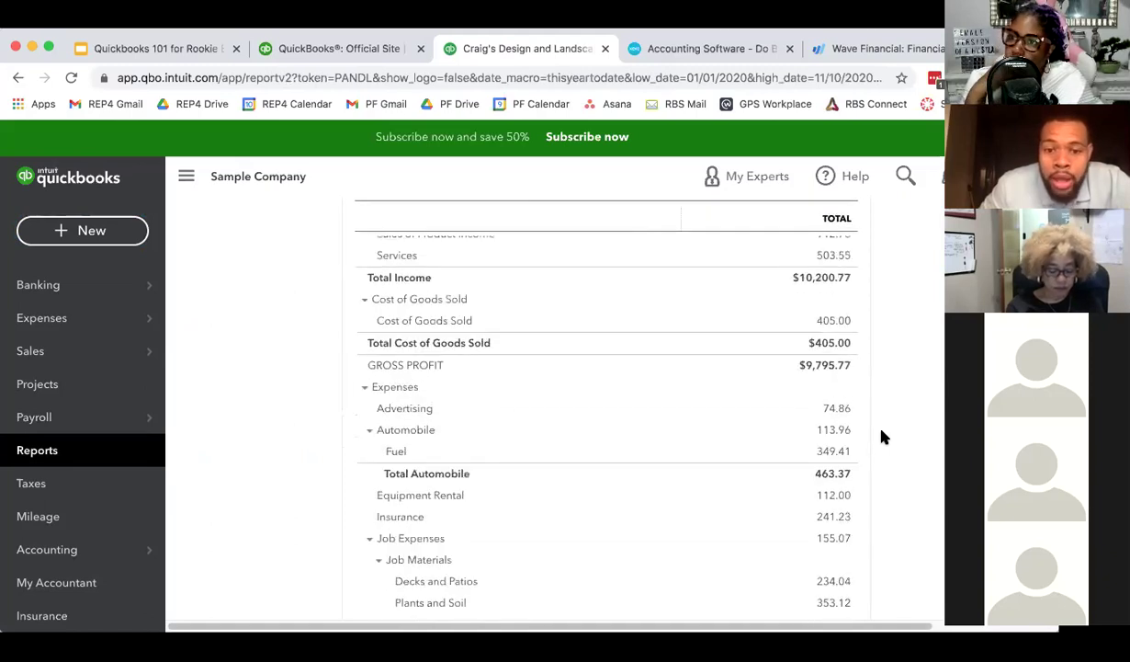
scroll(884, 437, down, 2)
scroll(882, 437, down, 4)
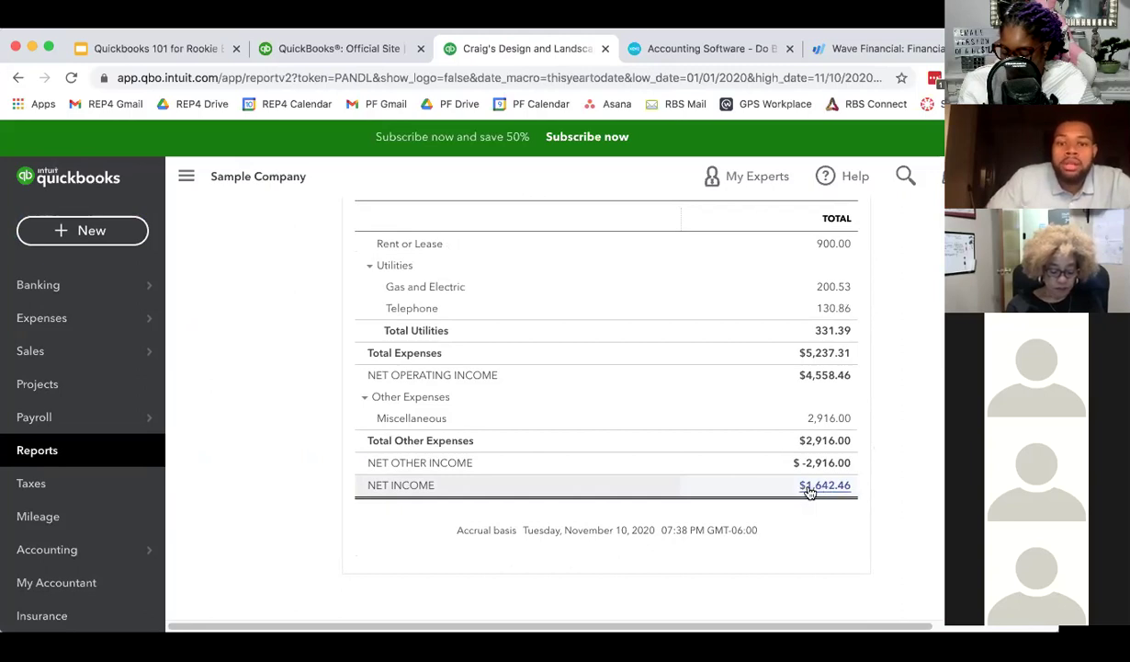
scroll(807, 492, up, 5)
scroll(807, 491, up, 10)
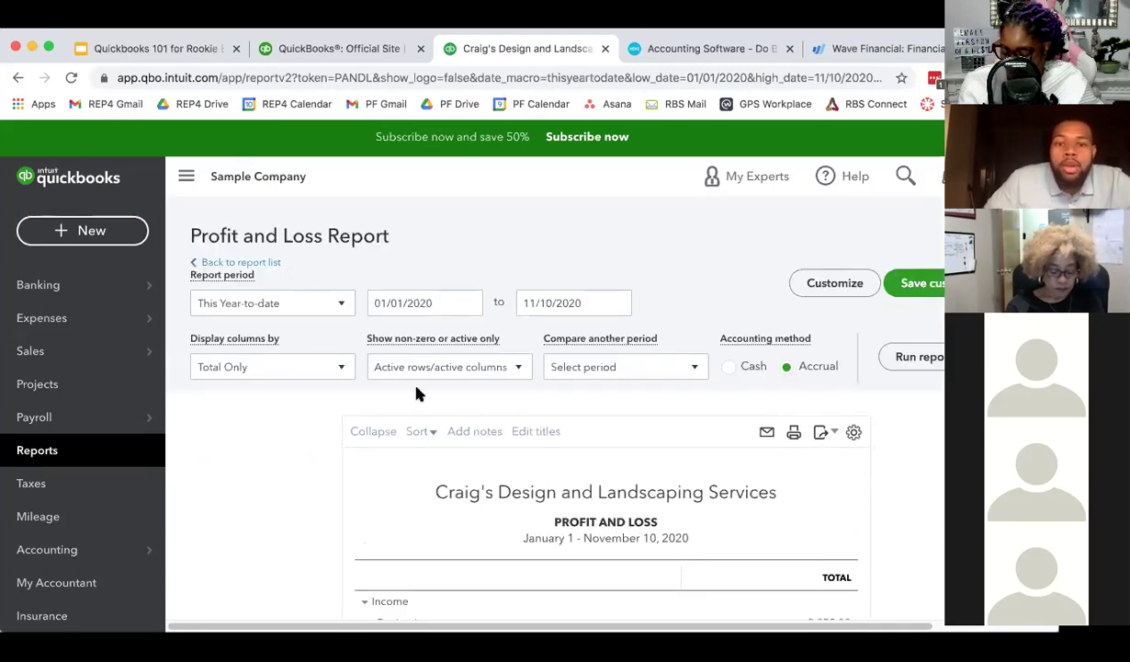
- Check the report period options, keep This Year-to-date, and return to the report list
click(308, 301)
scroll(275, 450, down, 5)
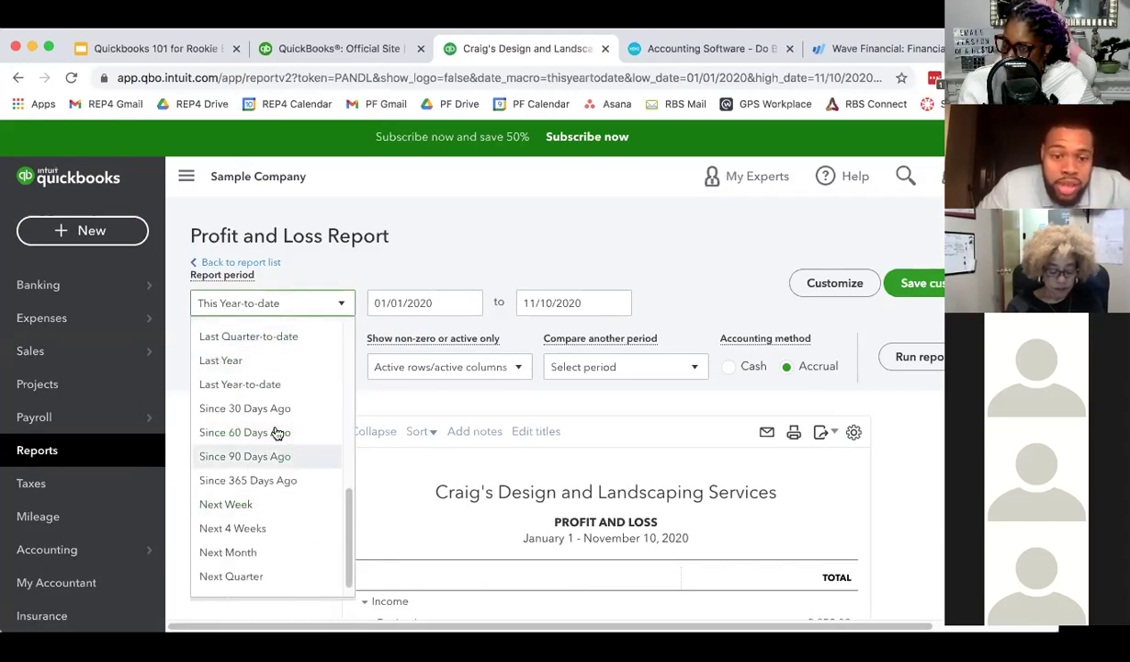
scroll(285, 459, up, 5)
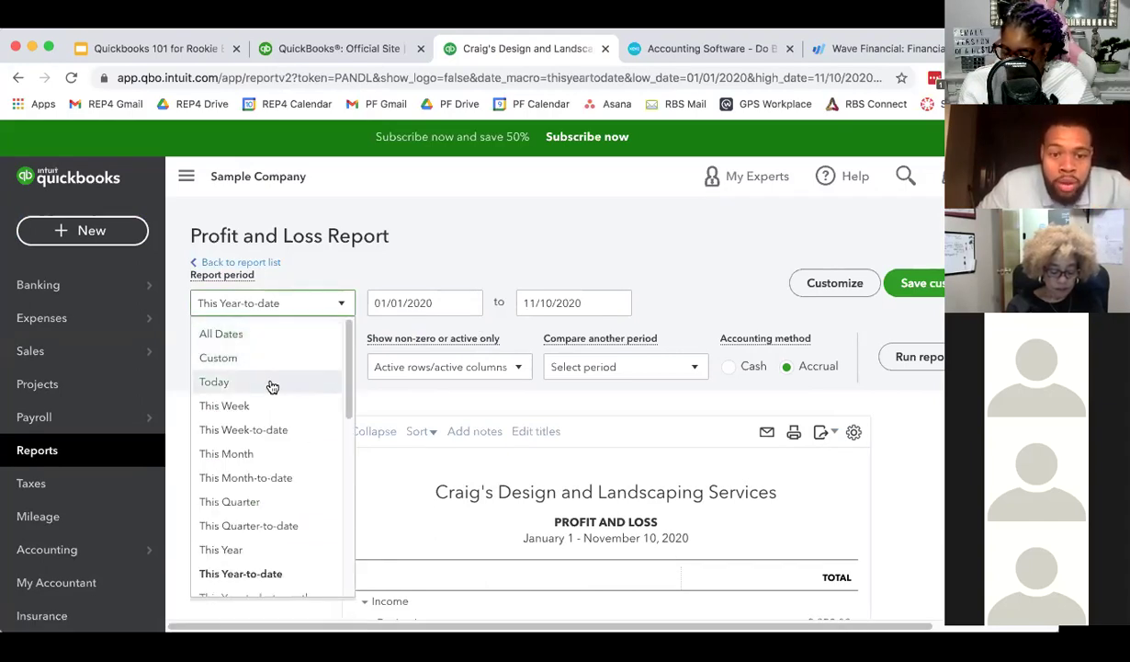
click(323, 273)
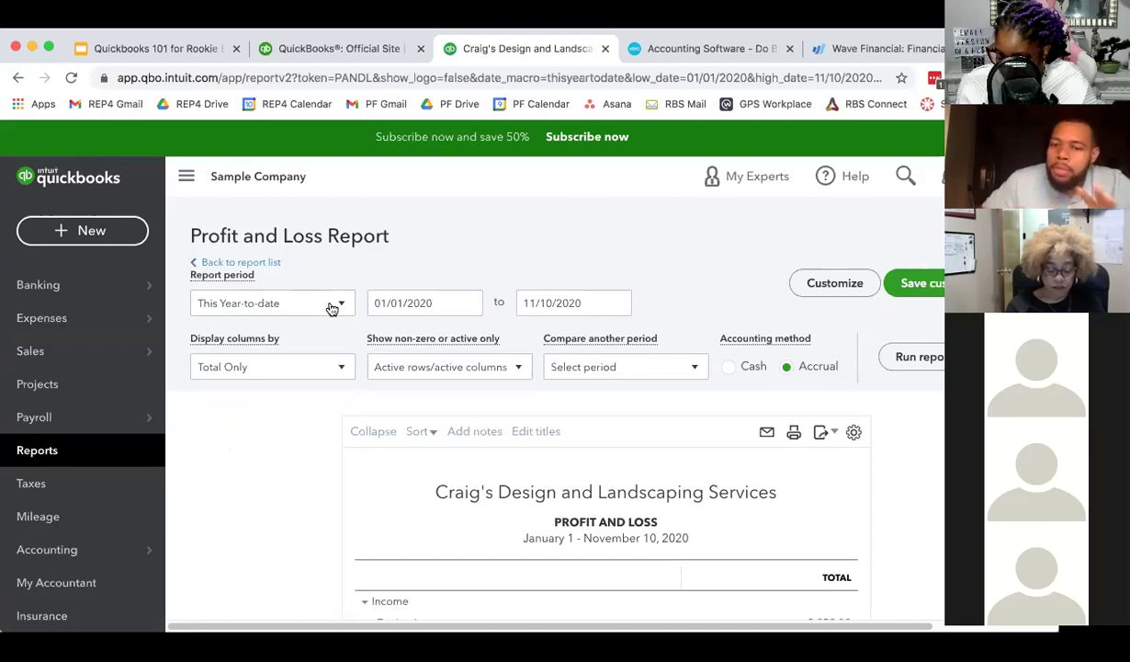
scroll(602, 516, down, 1)
scroll(602, 517, up, 1)
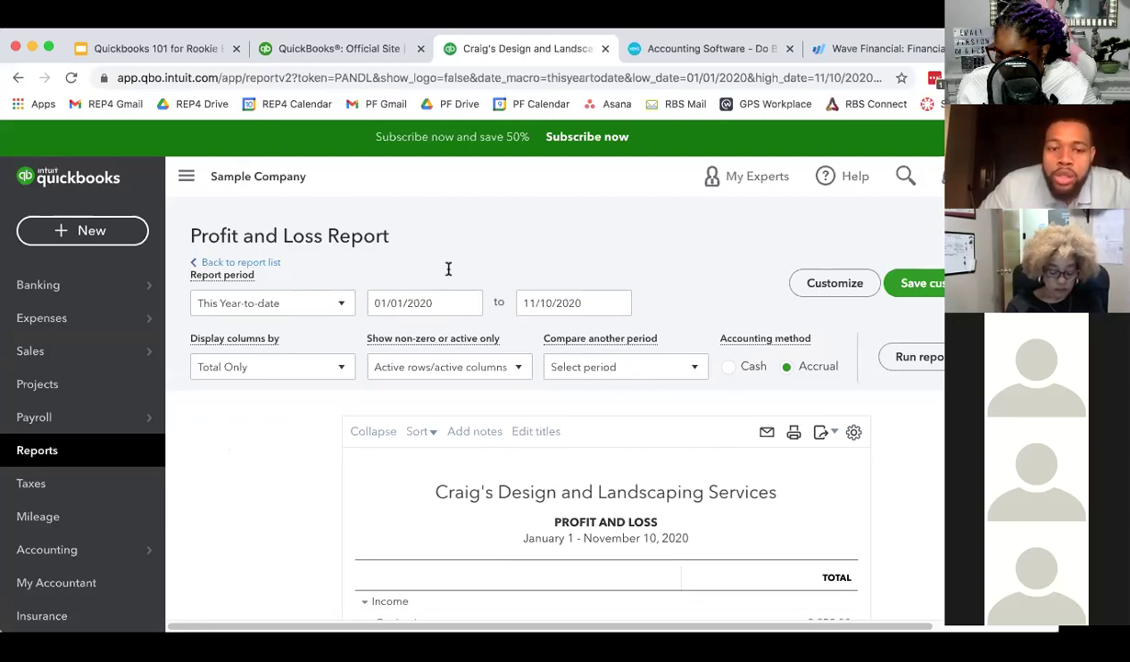
click(243, 262)
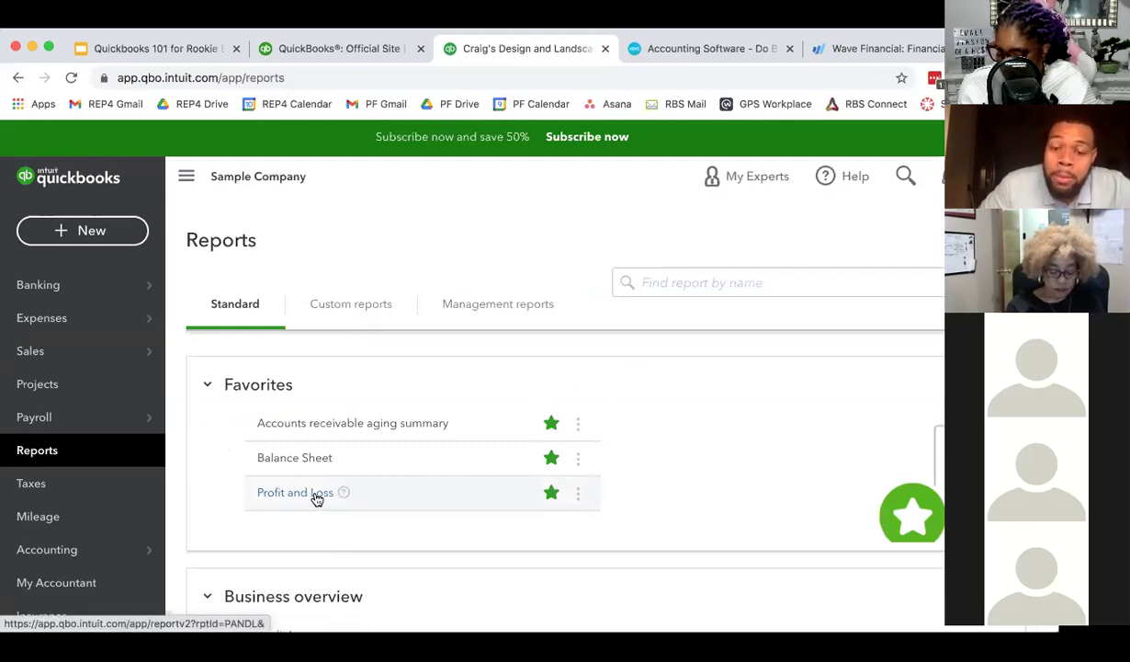
click(551, 493)
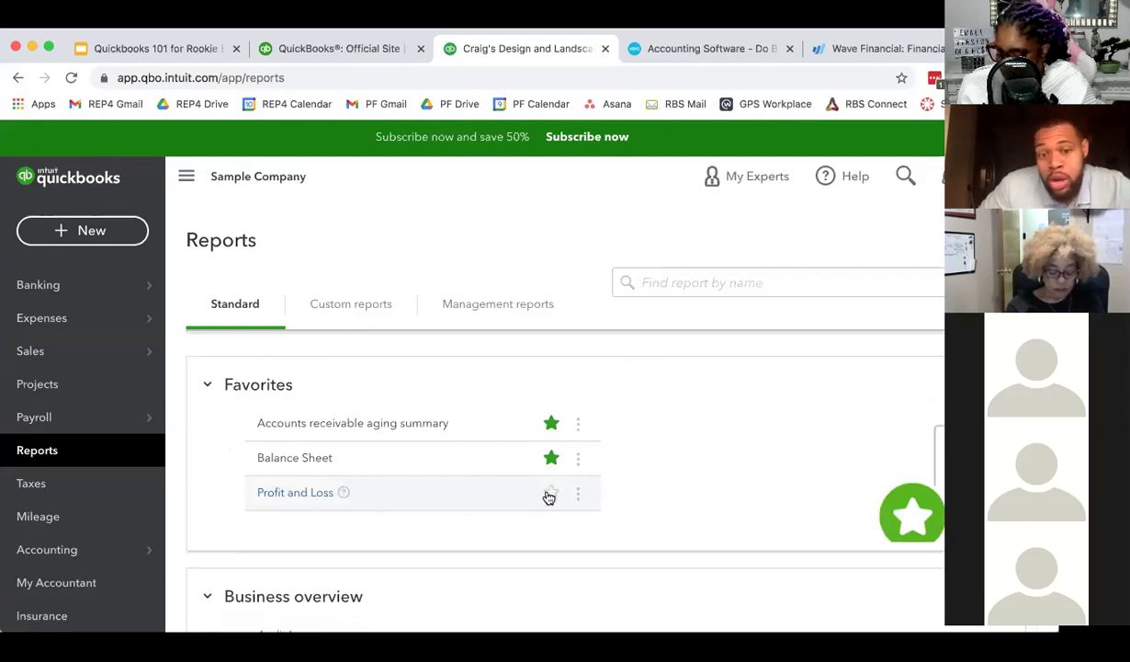
scroll(429, 514, down, 5)
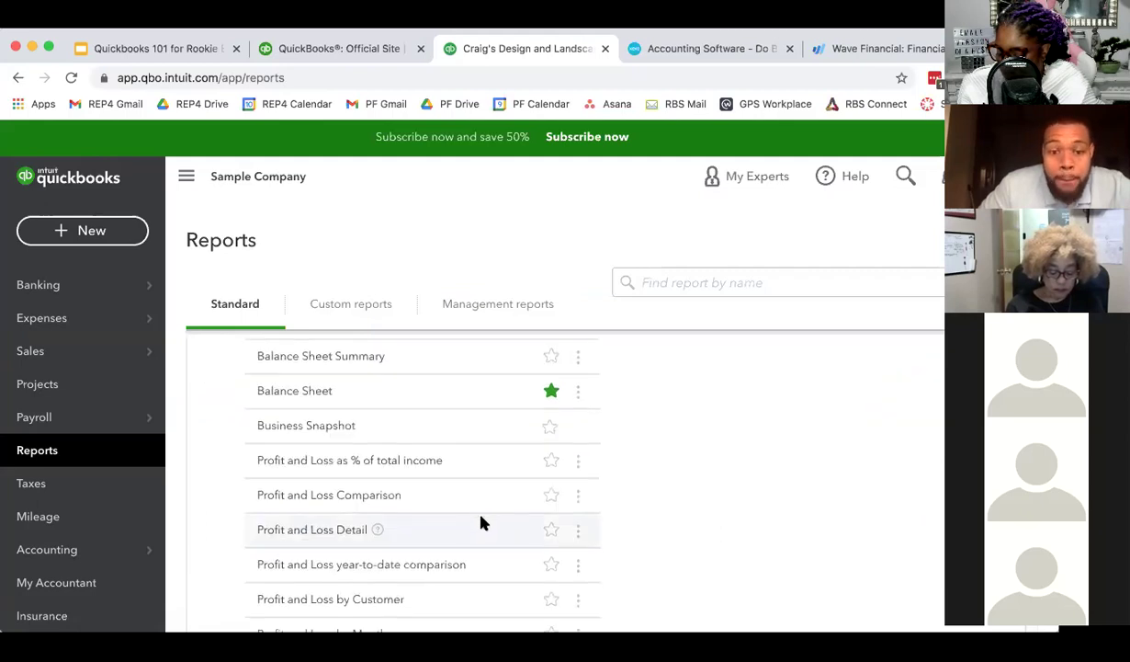
scroll(456, 508, down, 2)
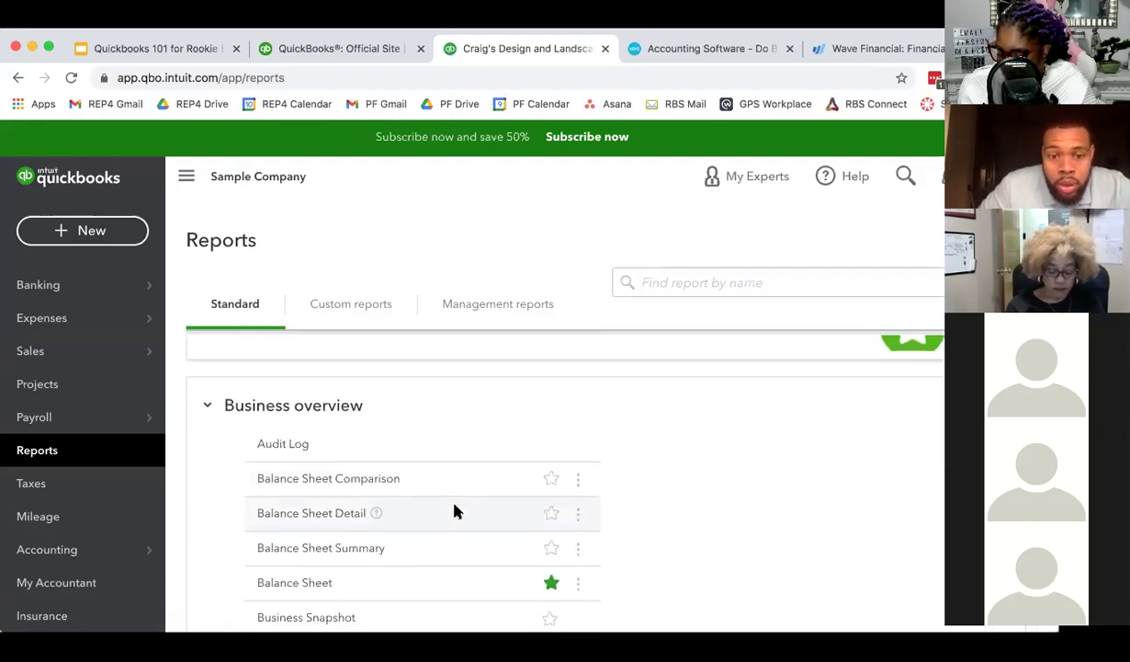
scroll(454, 510, down, 1)
scroll(360, 478, down, 3)
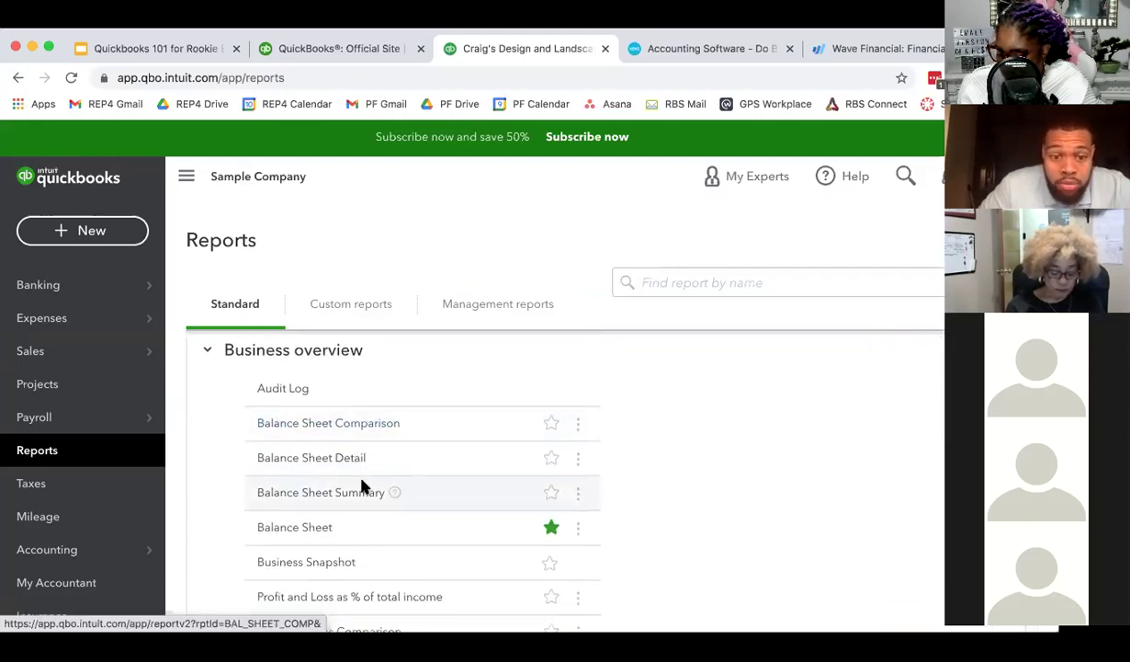
scroll(363, 486, down, 3)
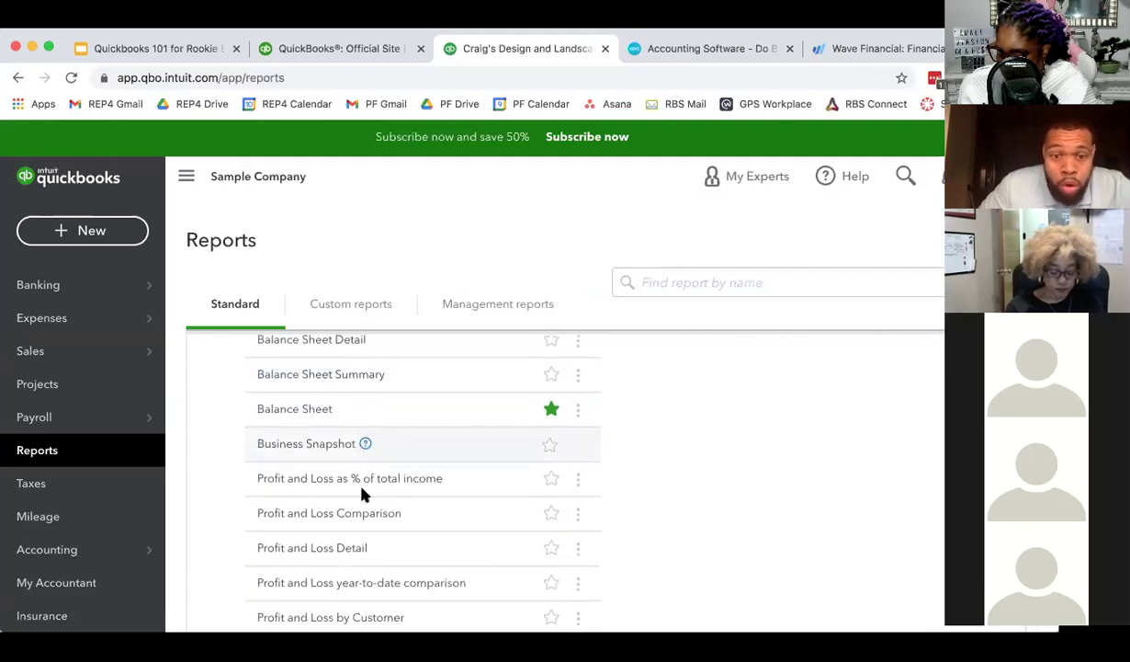
scroll(363, 494, down, 2)
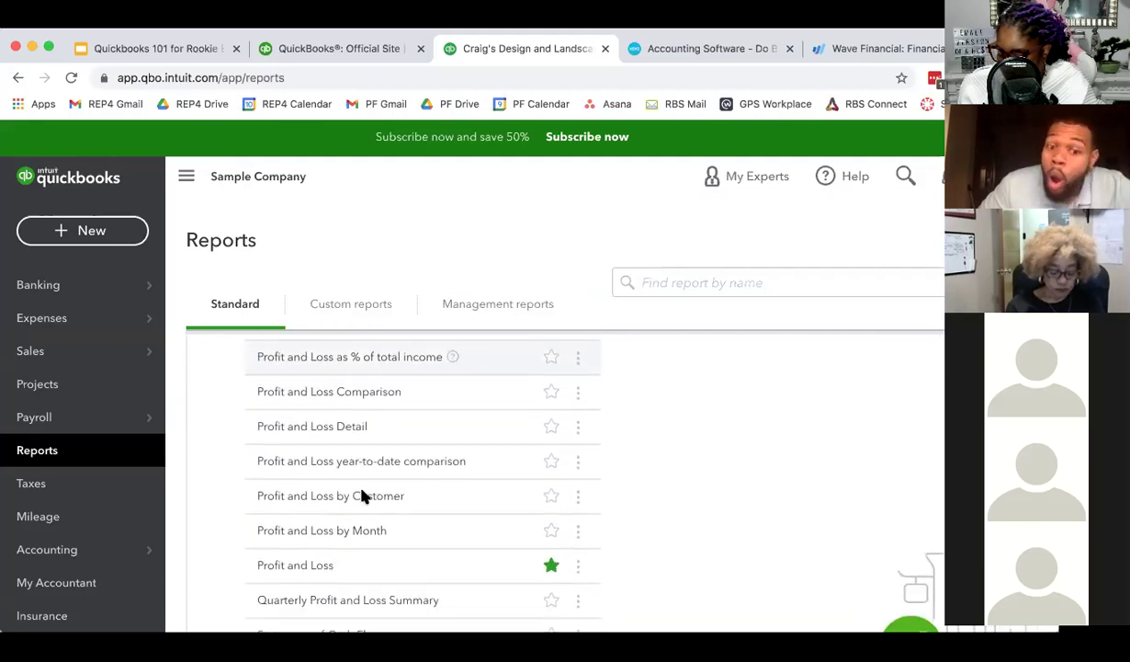
scroll(363, 496, down, 5)
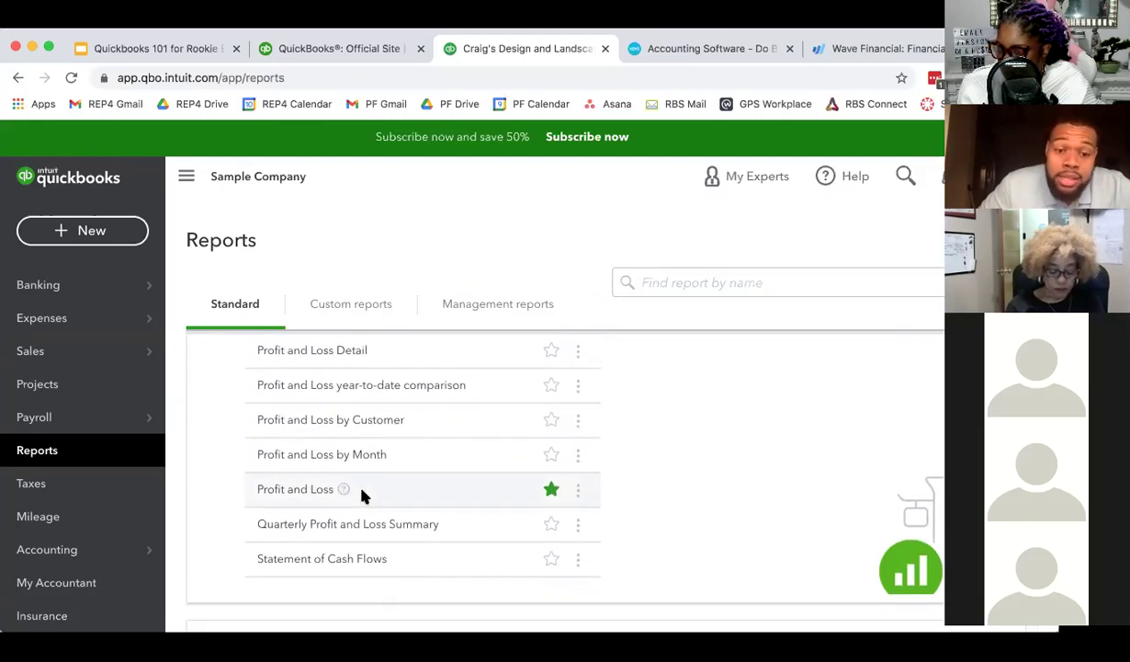
scroll(363, 496, down, 3)
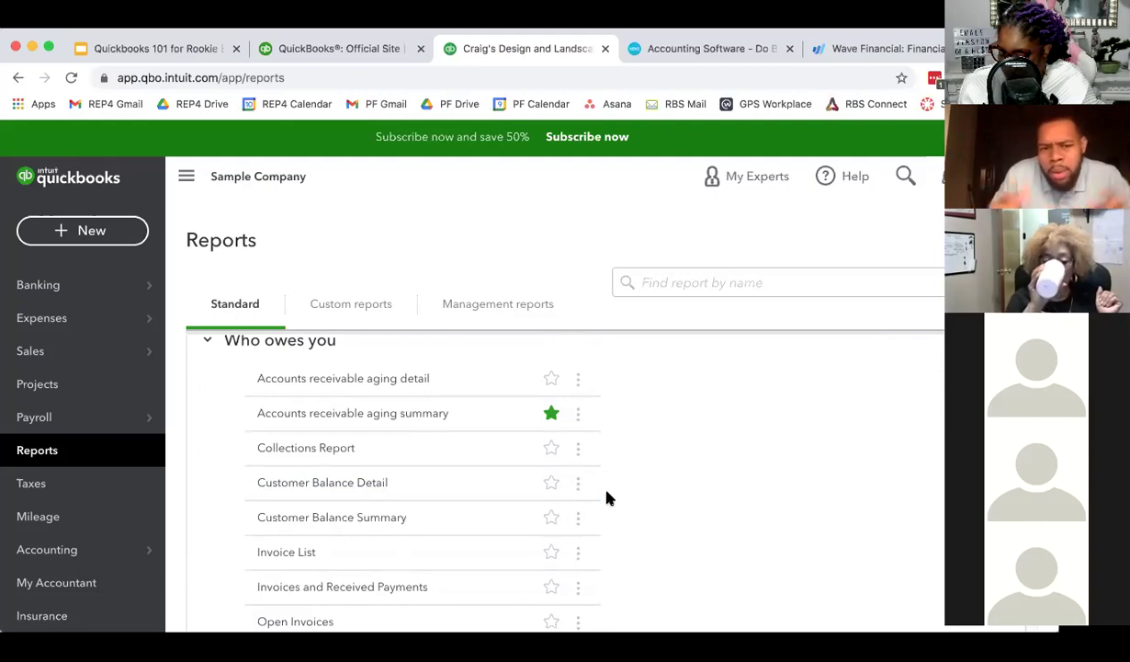
scroll(602, 498, down, 2)
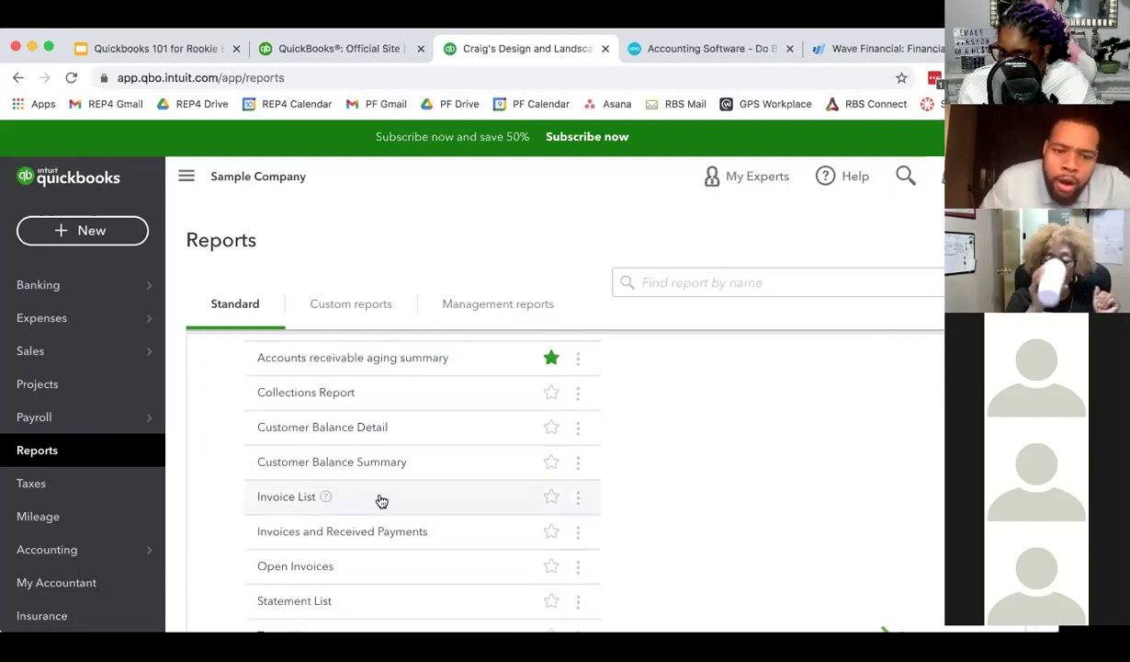
scroll(335, 505, down, 4)
scroll(339, 510, down, 3)
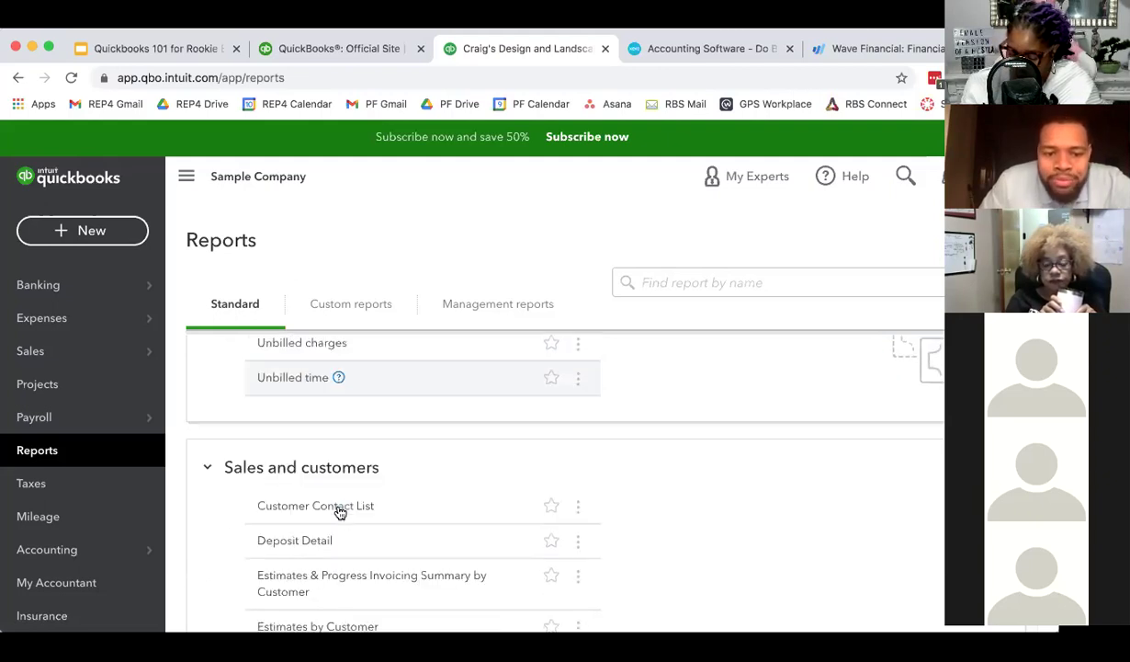
scroll(338, 510, down, 5)
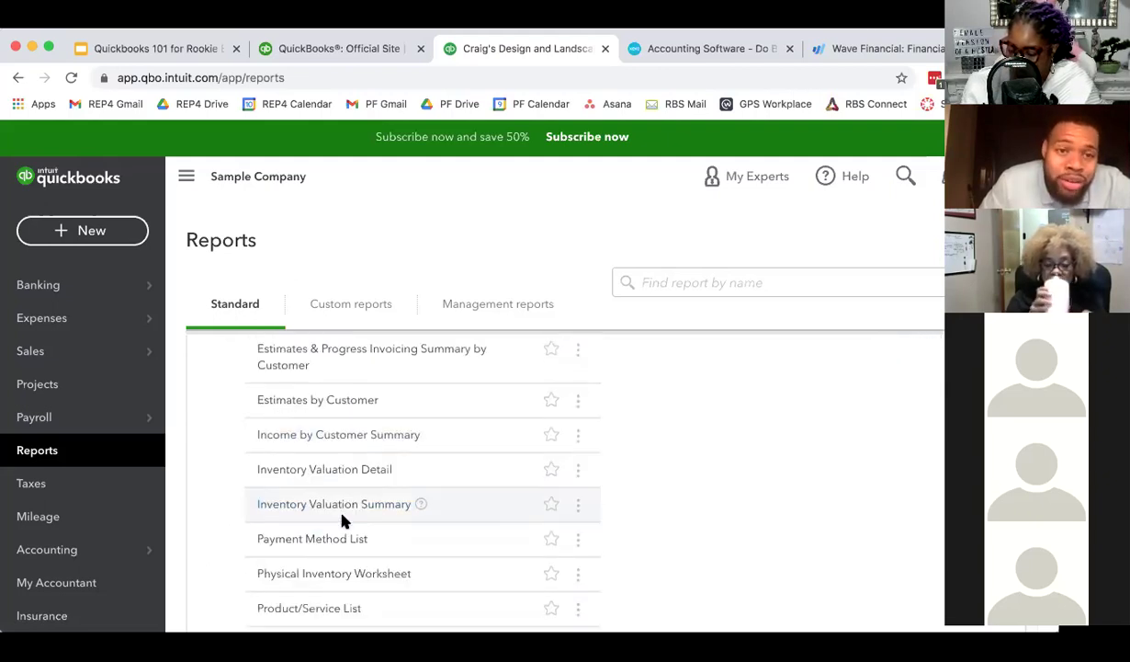
scroll(342, 517, down, 5)
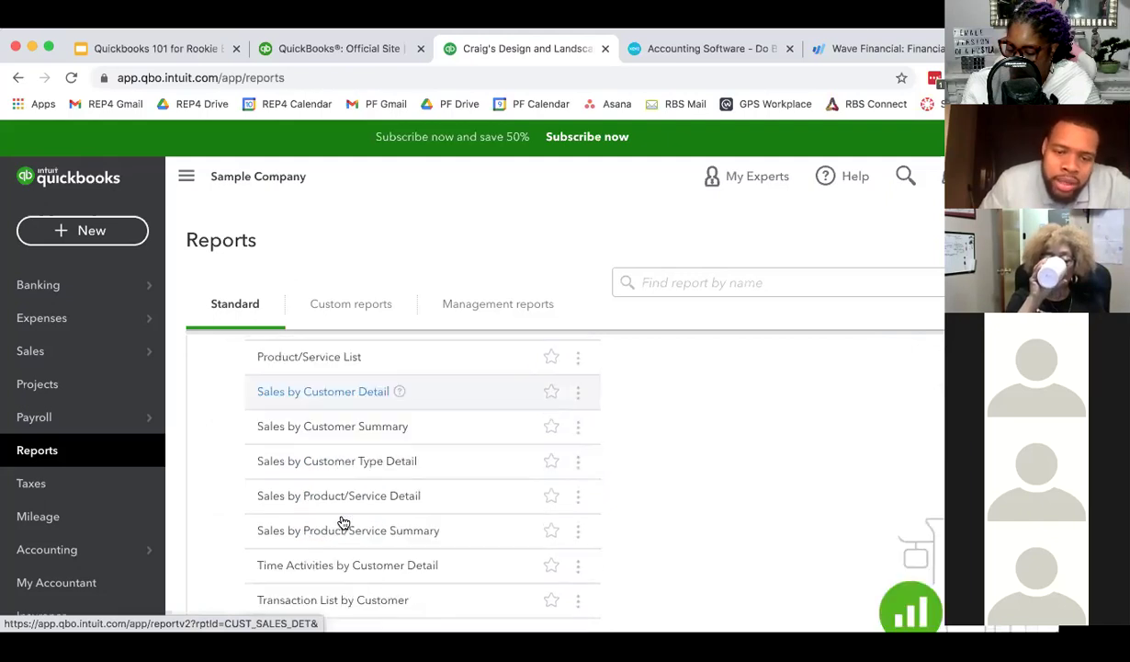
scroll(343, 522, down, 3)
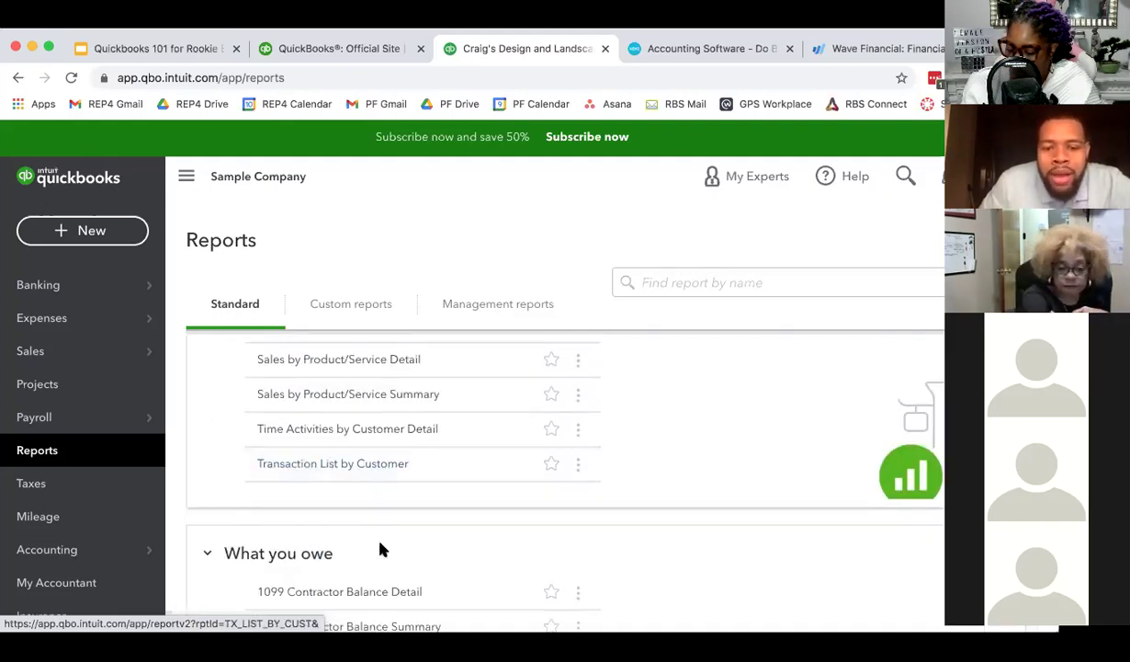
scroll(363, 519, down, 2)
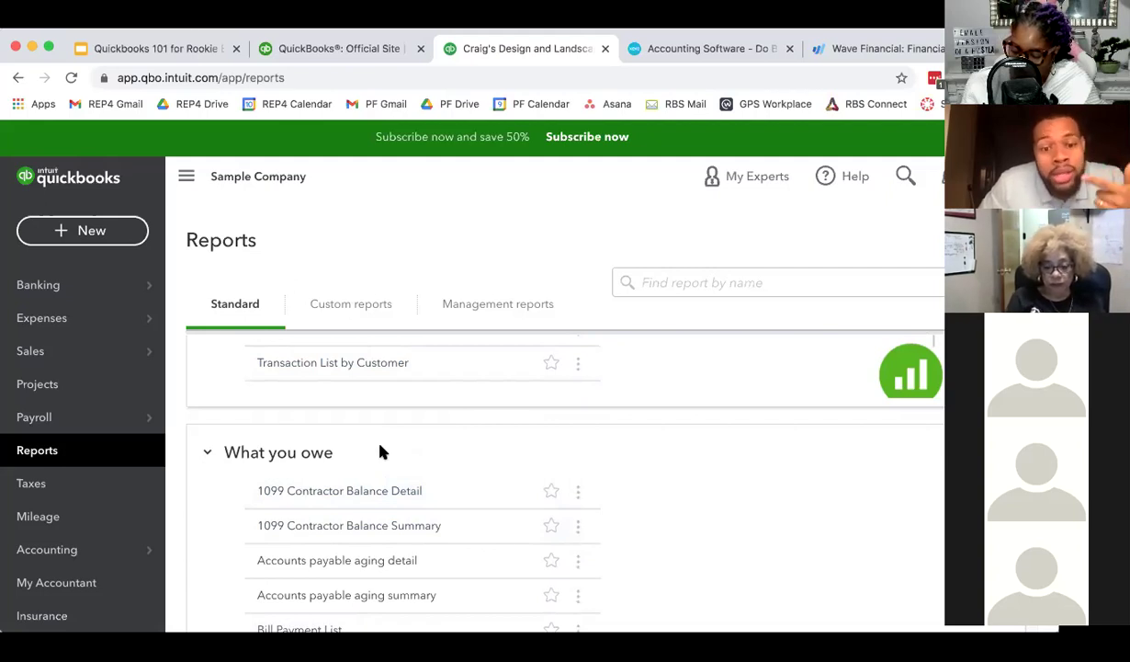
scroll(383, 467, down, 4)
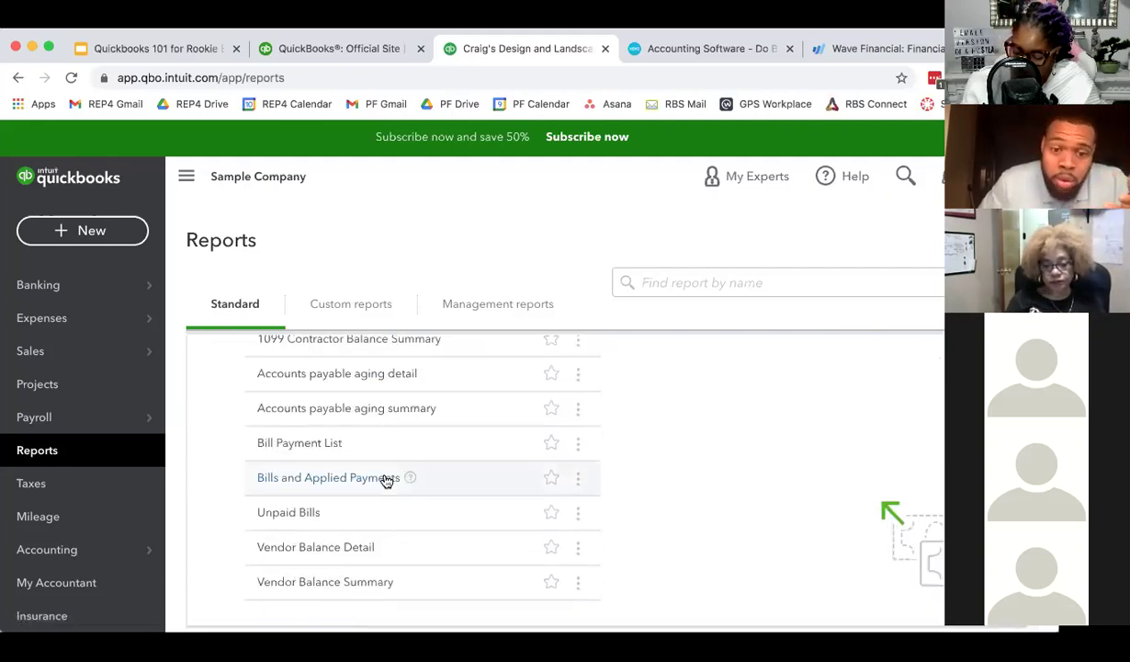
scroll(384, 478, up, 10)
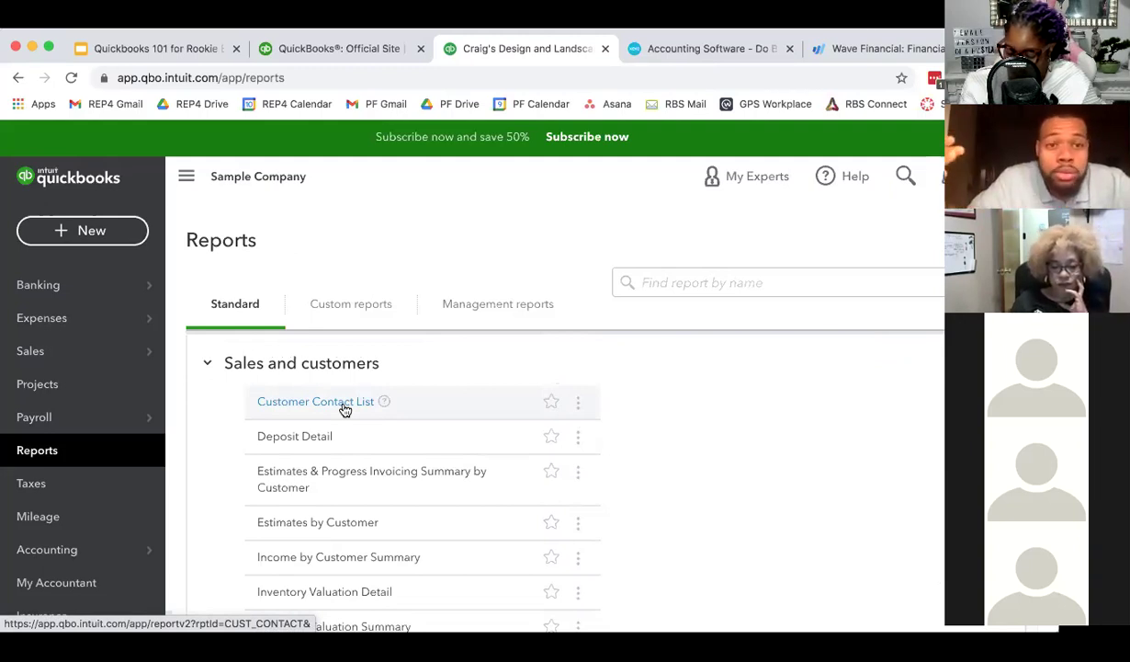
click(344, 404)
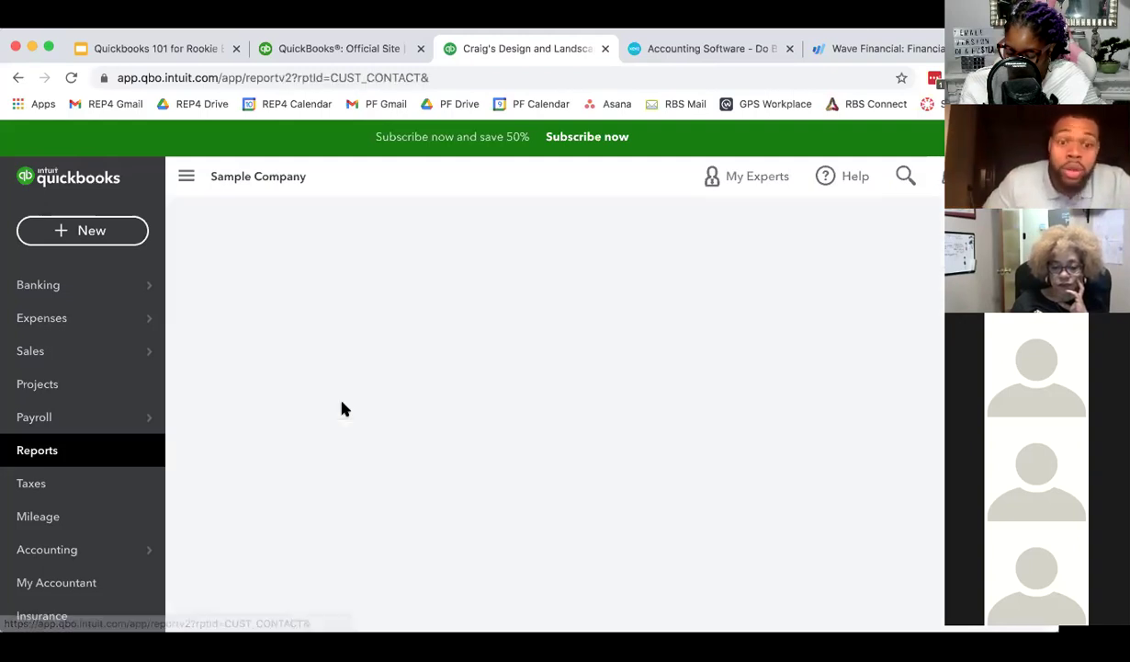
scroll(599, 374, down, 3)
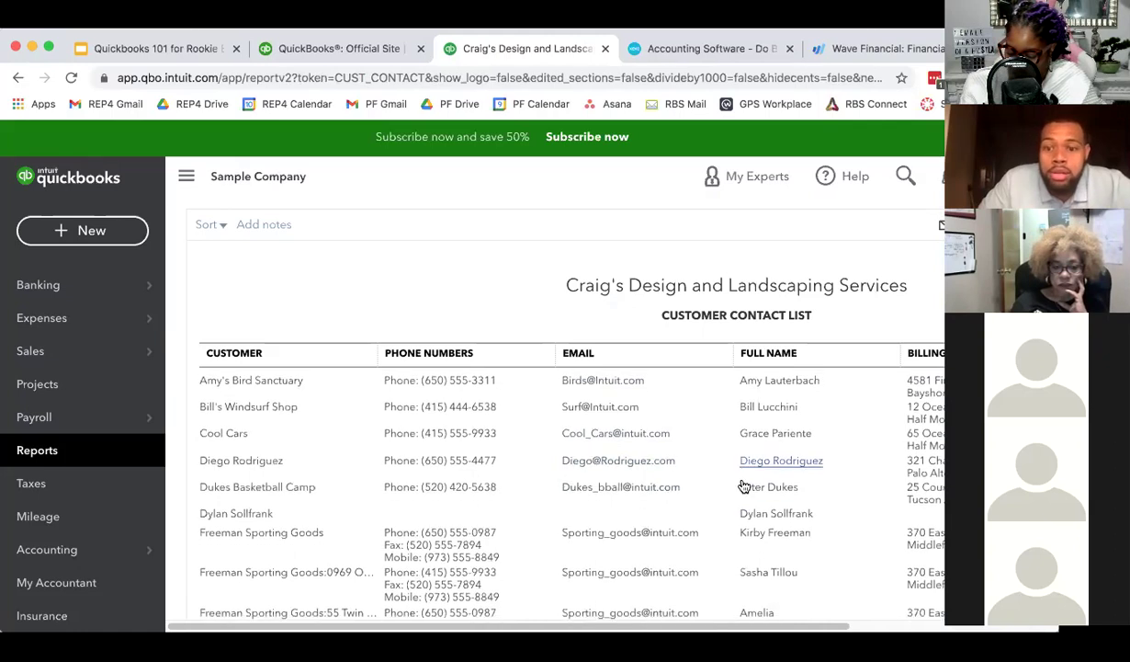
scroll(727, 484, down, 5)
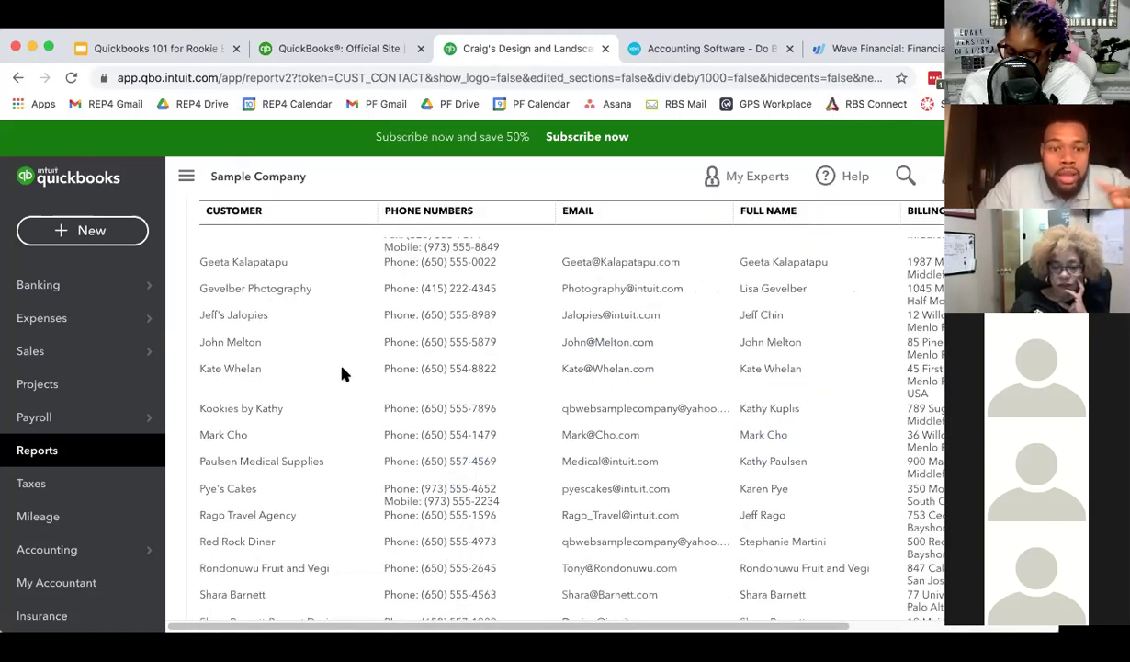
scroll(528, 441, down, 5)
scroll(512, 444, up, 10)
click(275, 262)
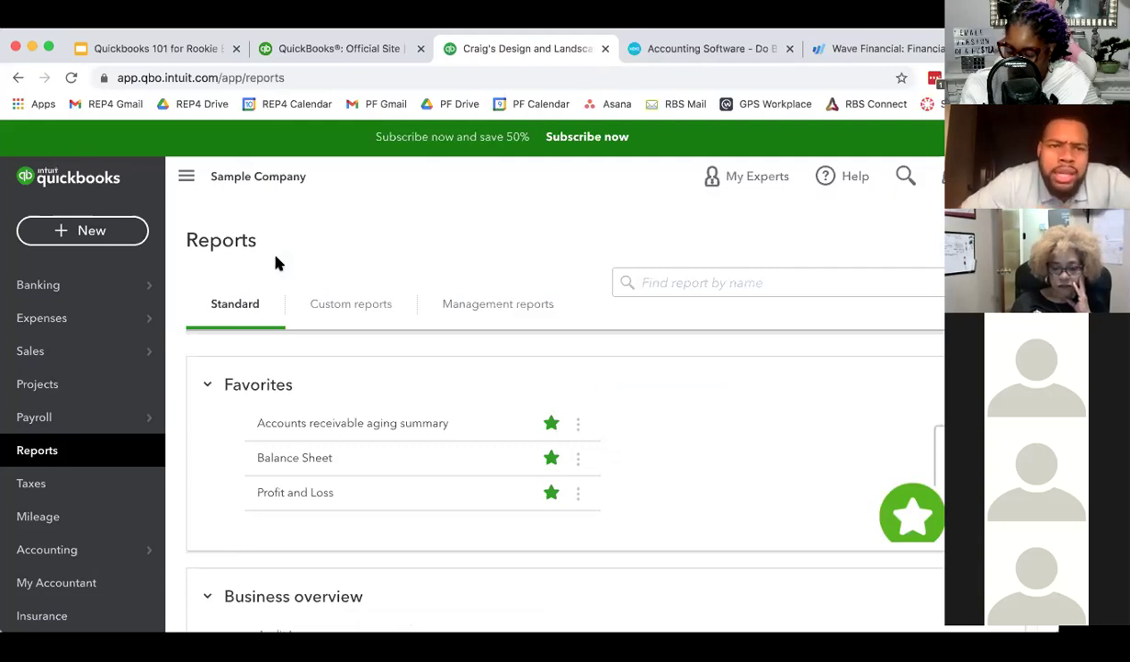
scroll(337, 503, down, 1)
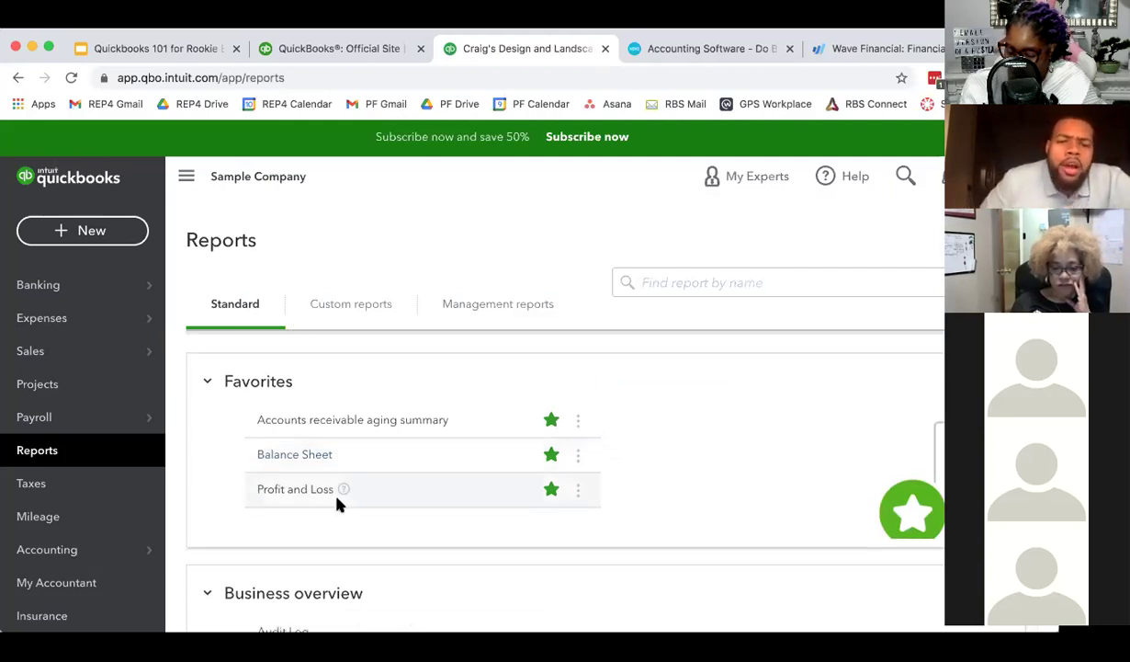
scroll(337, 503, down, 15)
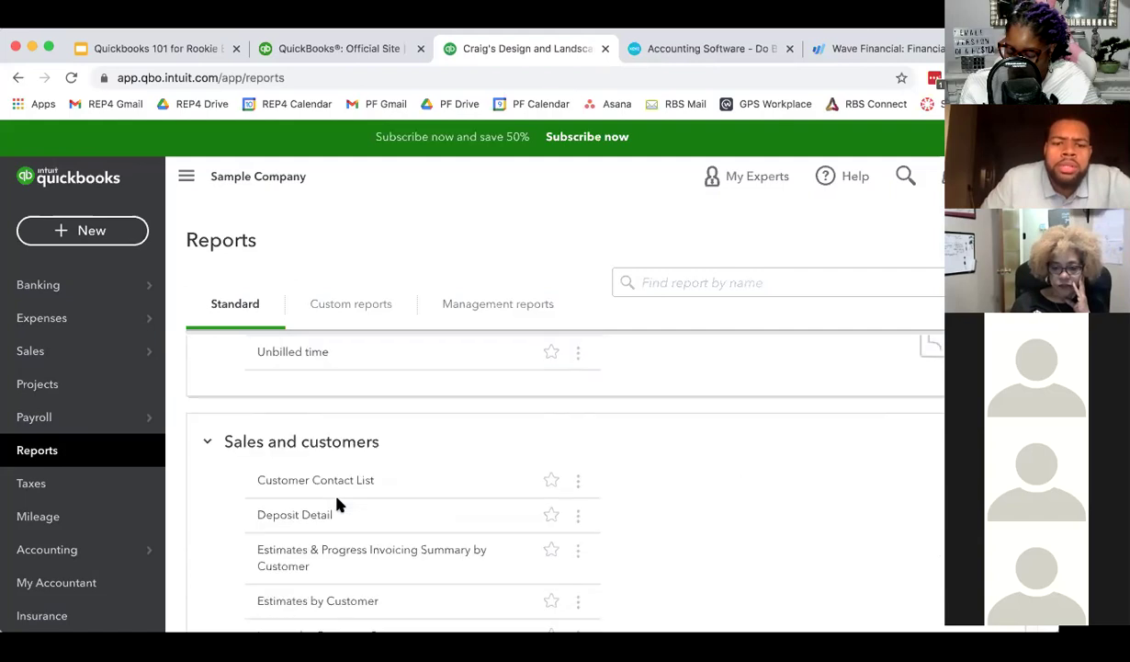
scroll(337, 502, down, 4)
scroll(308, 497, down, 5)
scroll(305, 432, up, 20)
click(372, 305)
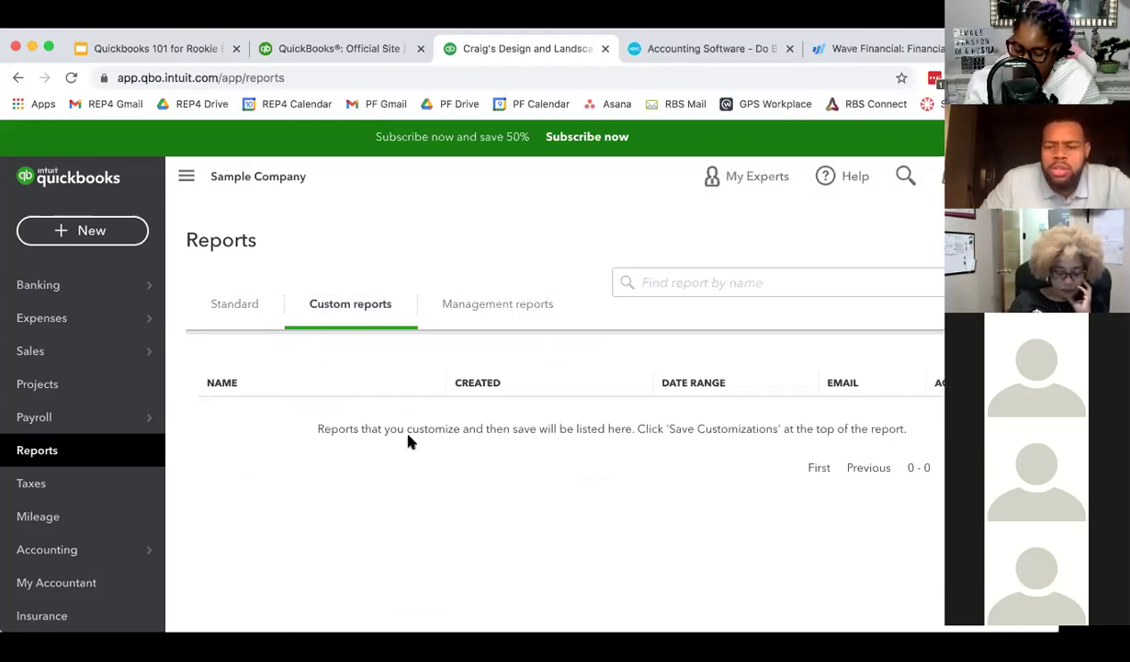
click(261, 315)
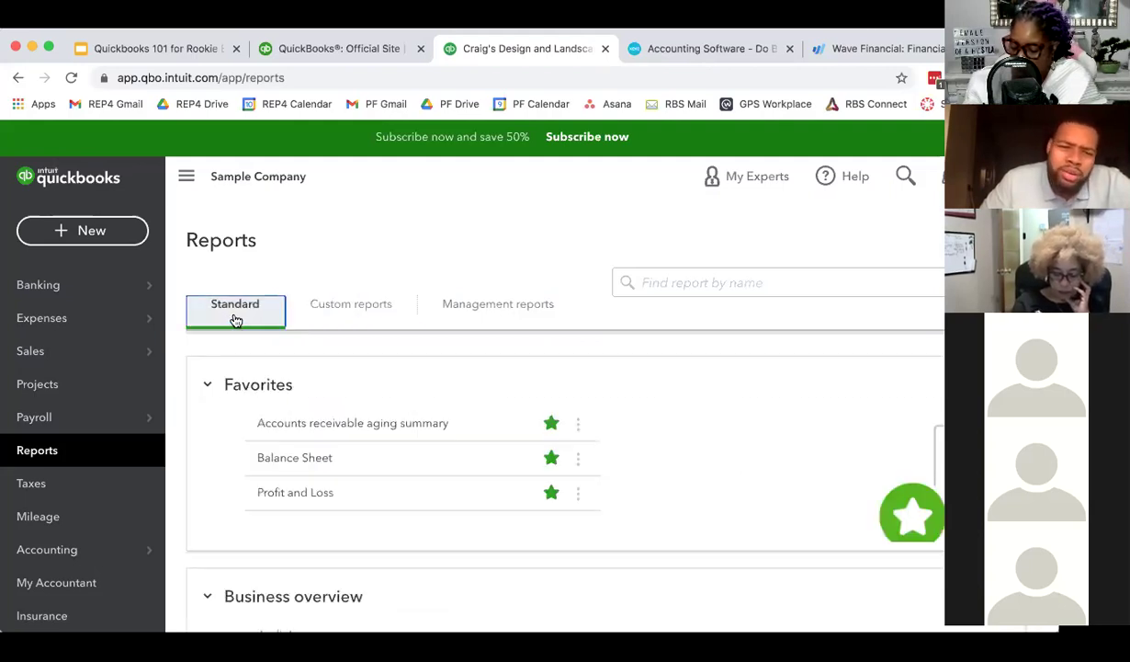
click(461, 308)
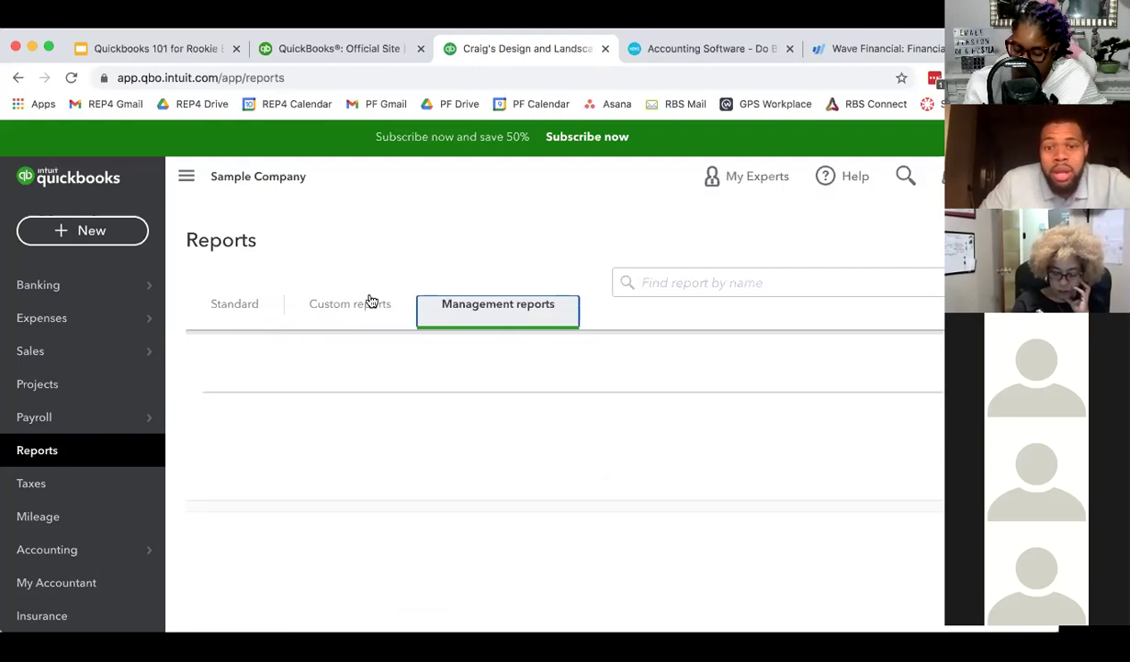
click(243, 312)
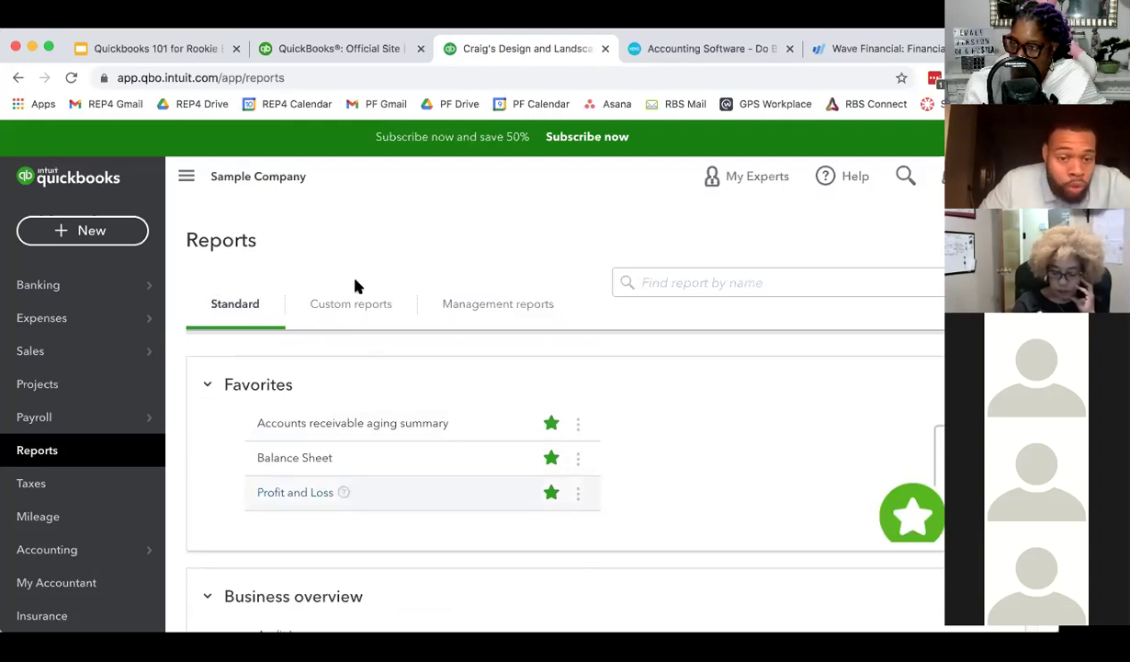
- Reopen the Profit and Loss report from Favorites and collapse Landscaping Services to 6,513.97
click(297, 493)
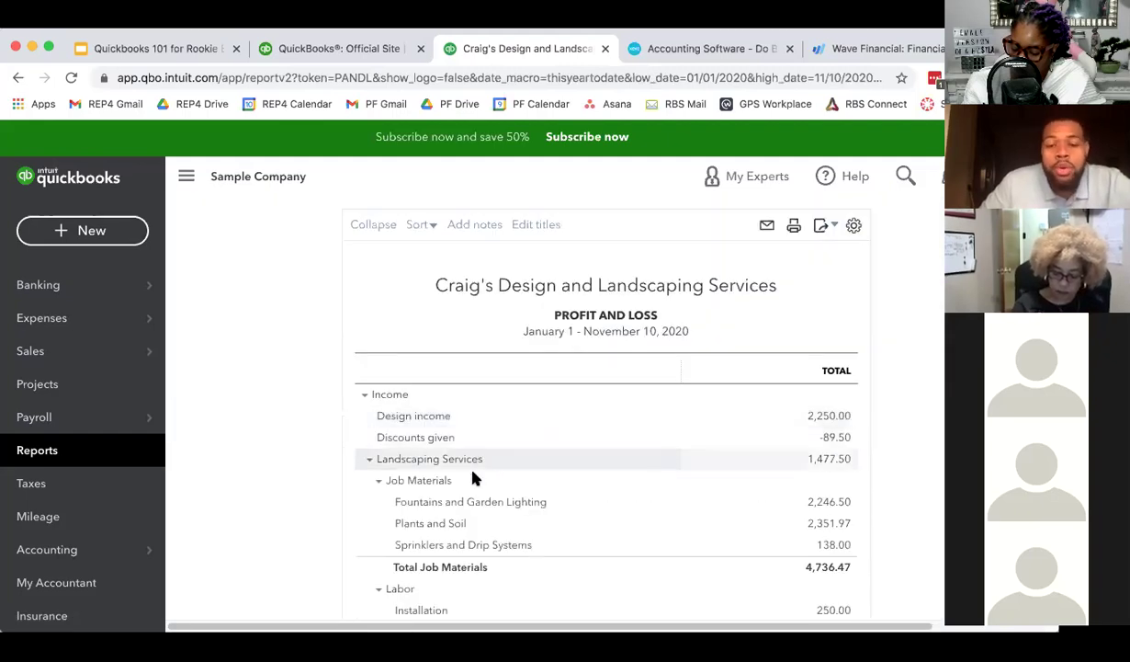
click(369, 459)
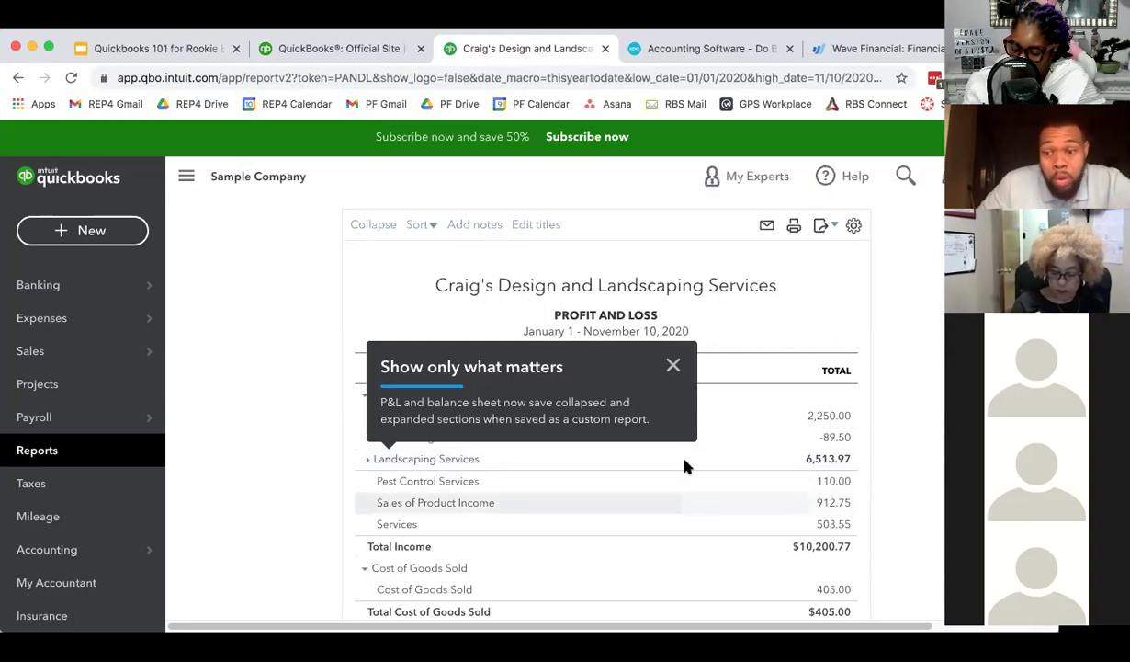
scroll(631, 523, down, 5)
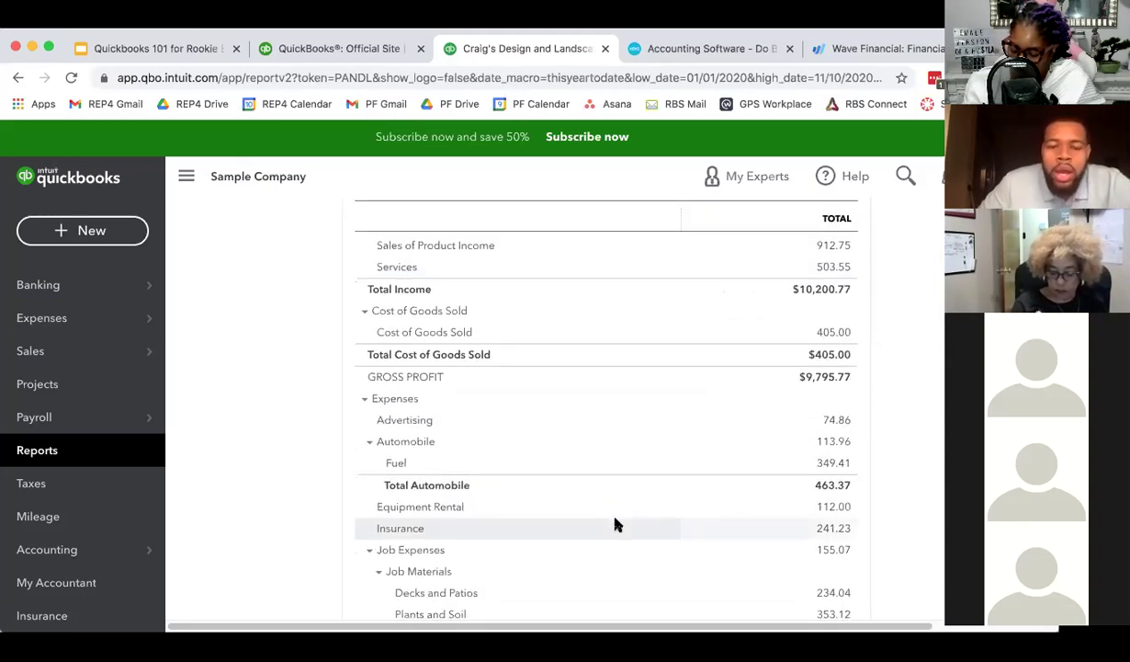
scroll(615, 524, down, 1)
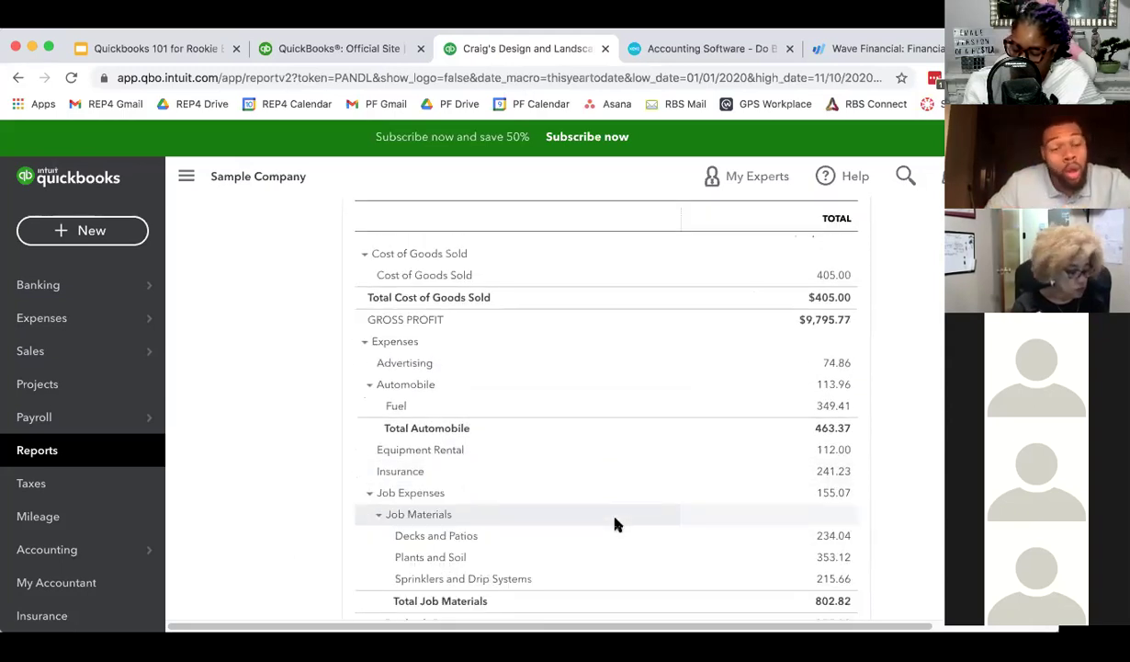
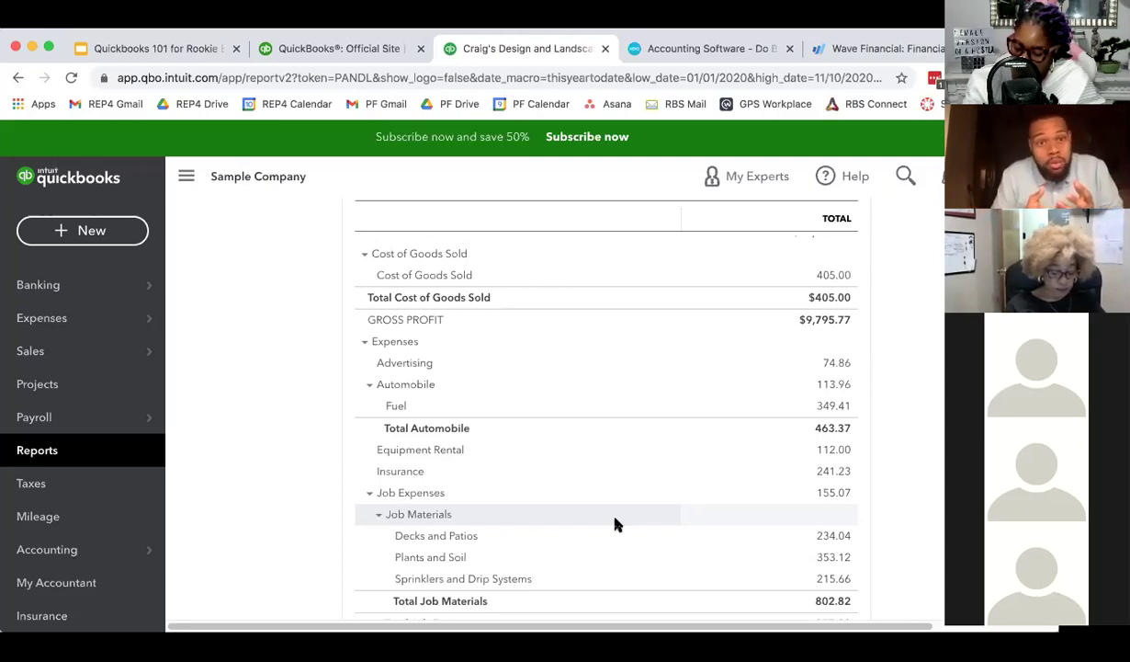
- Go back to the report list and open the Balance Sheet favorite, dated November 10, 2020
scroll(428, 481, up, 2)
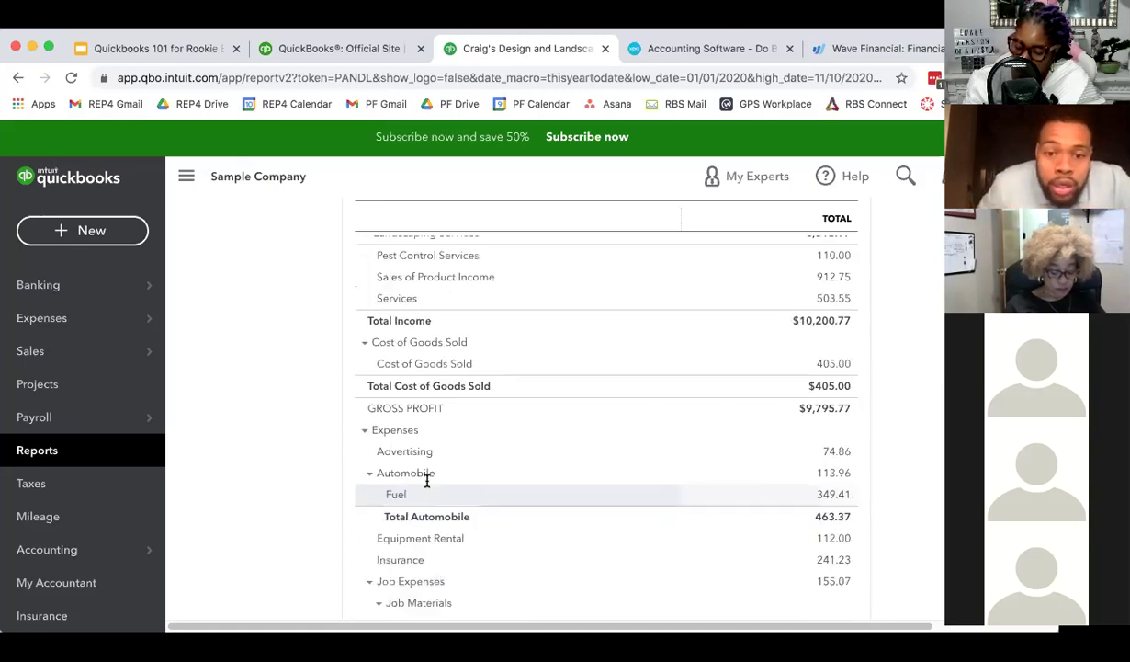
scroll(427, 476, up, 1)
scroll(441, 409, up, 3)
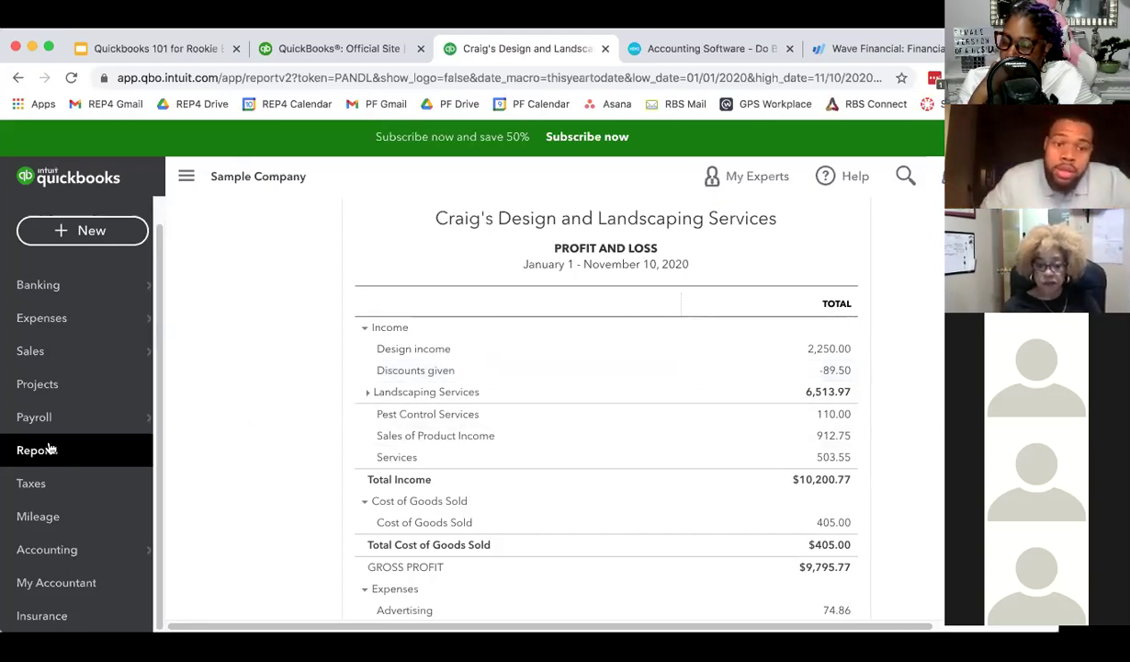
scroll(496, 384, up, 3)
scroll(495, 383, up, 2)
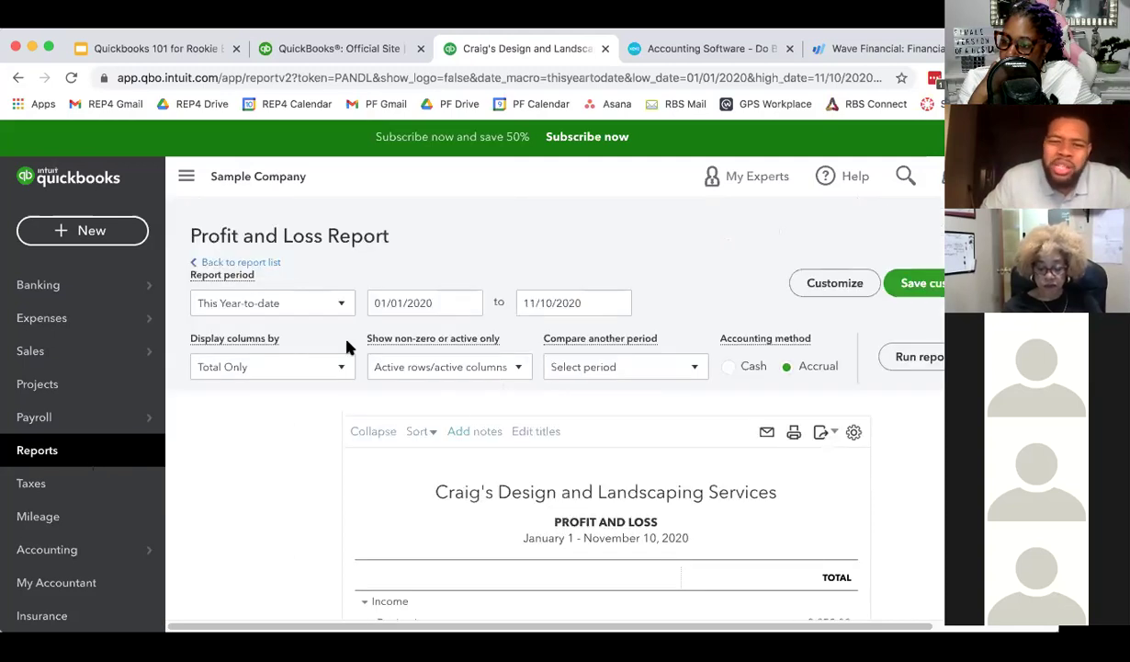
click(252, 265)
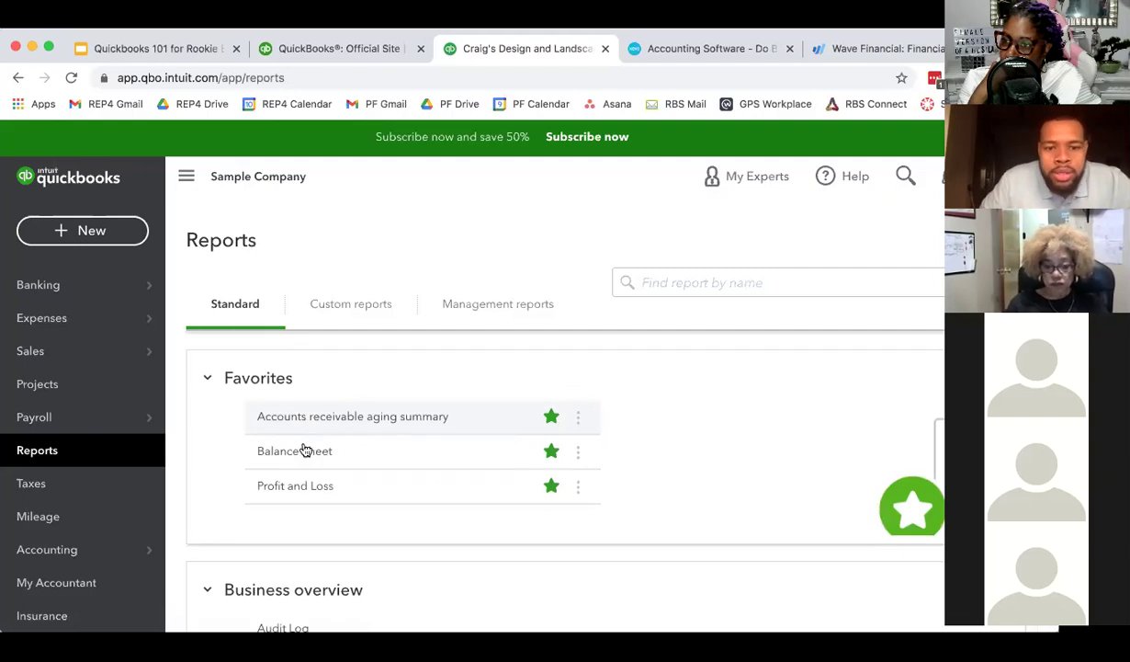
click(308, 456)
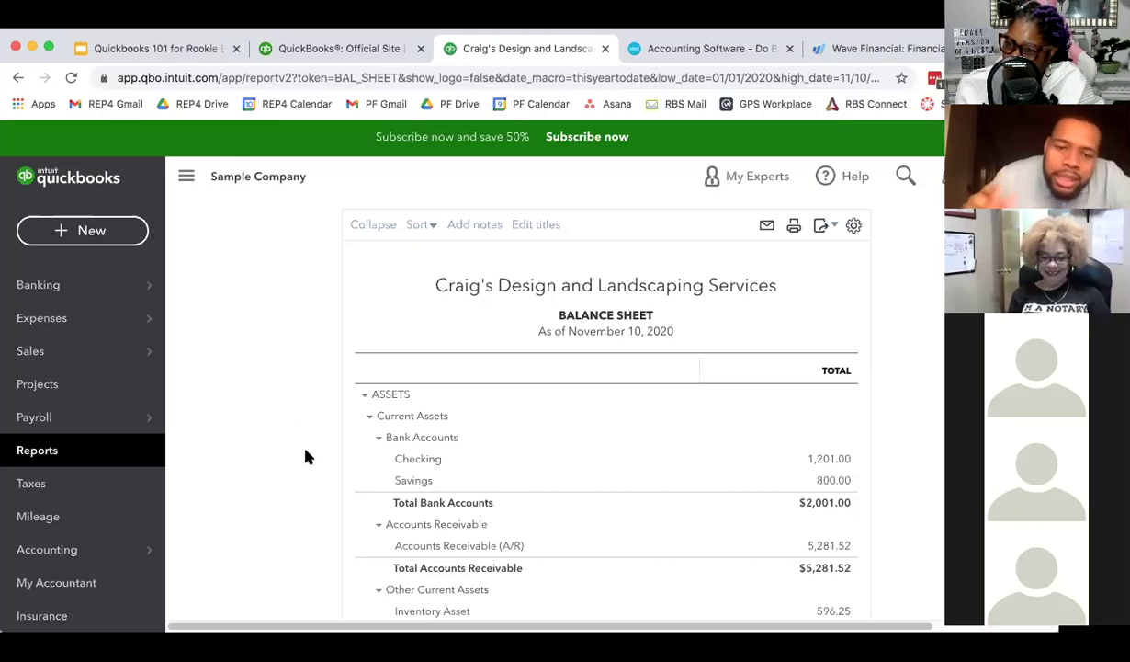
scroll(462, 442, down, 1)
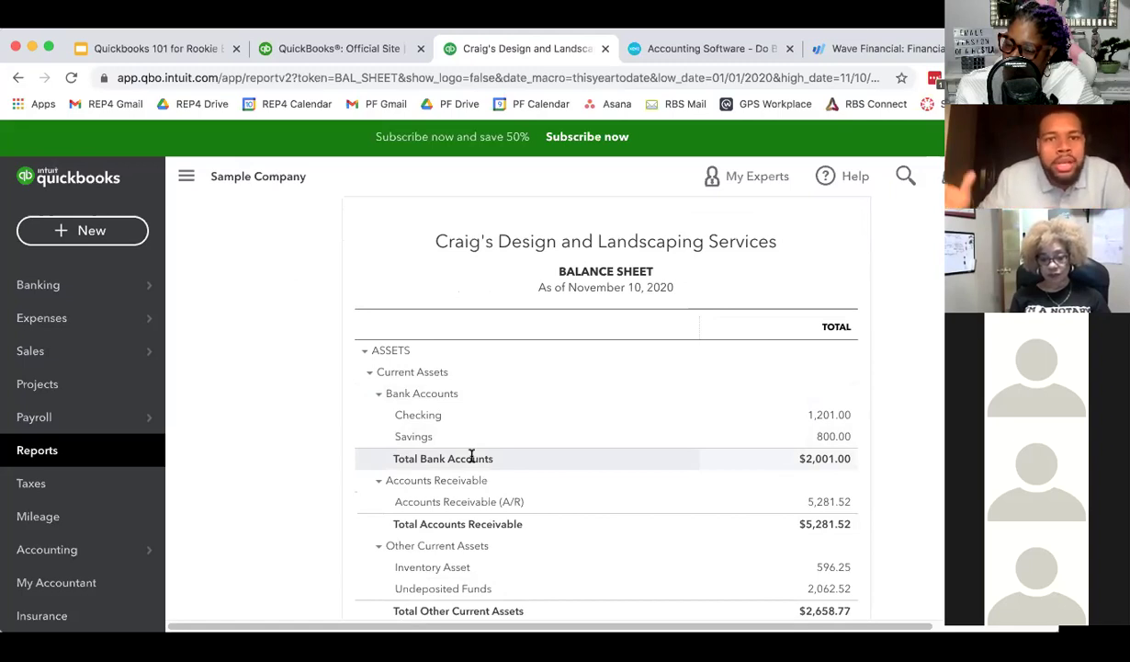
scroll(514, 395, down, 1)
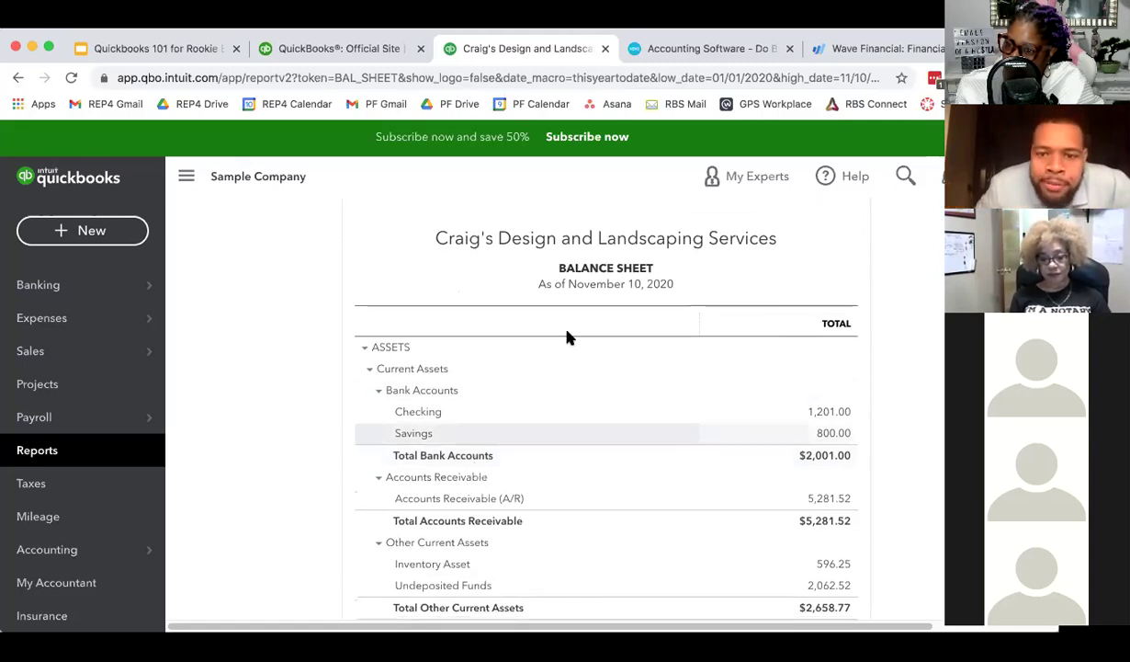
scroll(526, 382, down, 3)
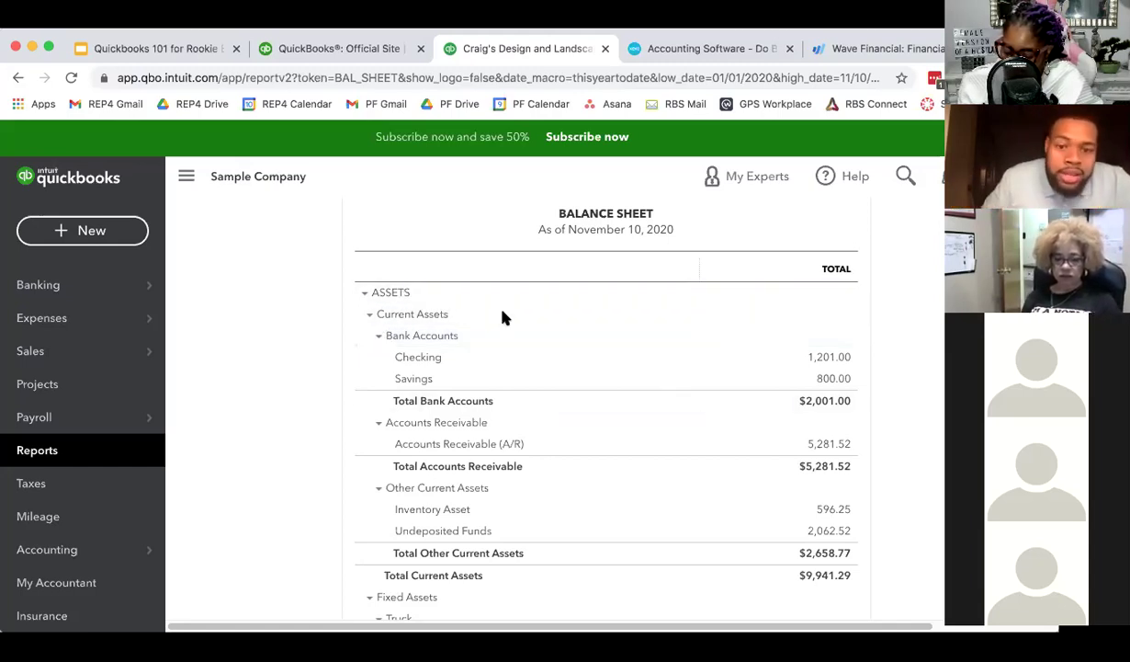
scroll(459, 528, down, 2)
scroll(459, 515, down, 2)
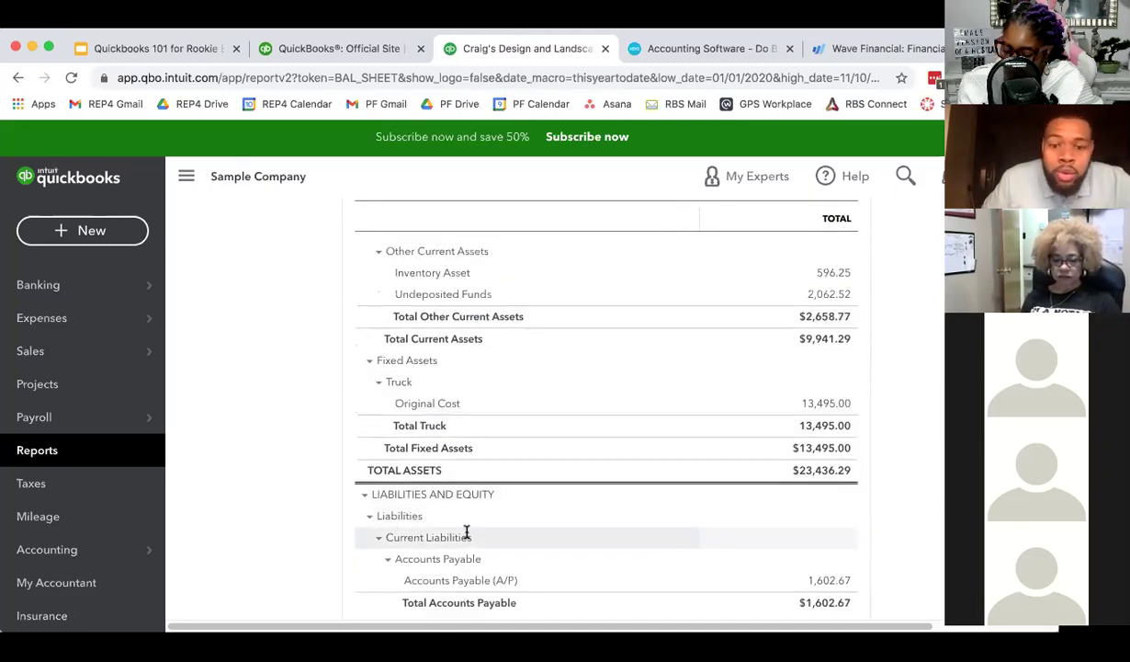
scroll(455, 414, down, 2)
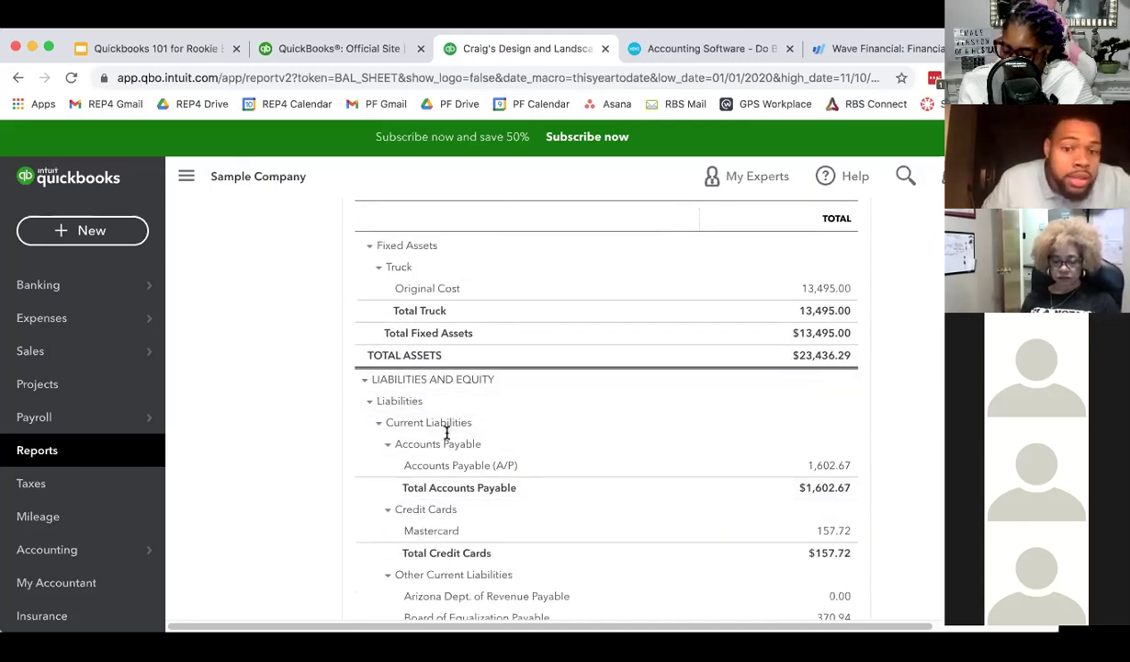
scroll(409, 469, down, 2)
scroll(446, 428, down, 3)
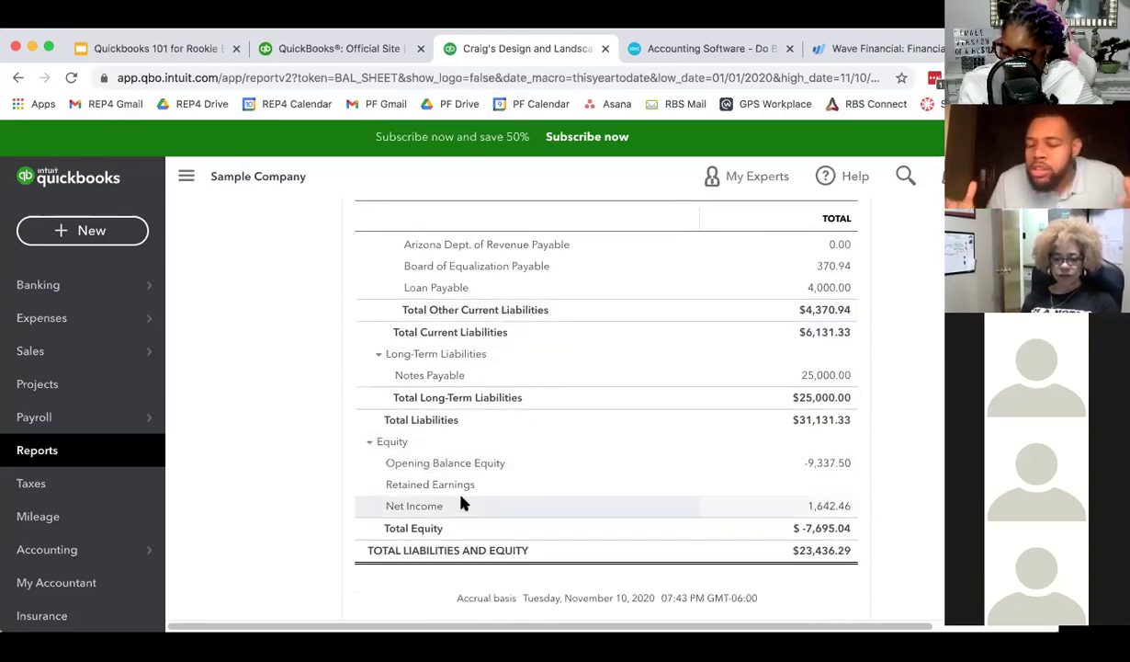
scroll(462, 496, up, 10)
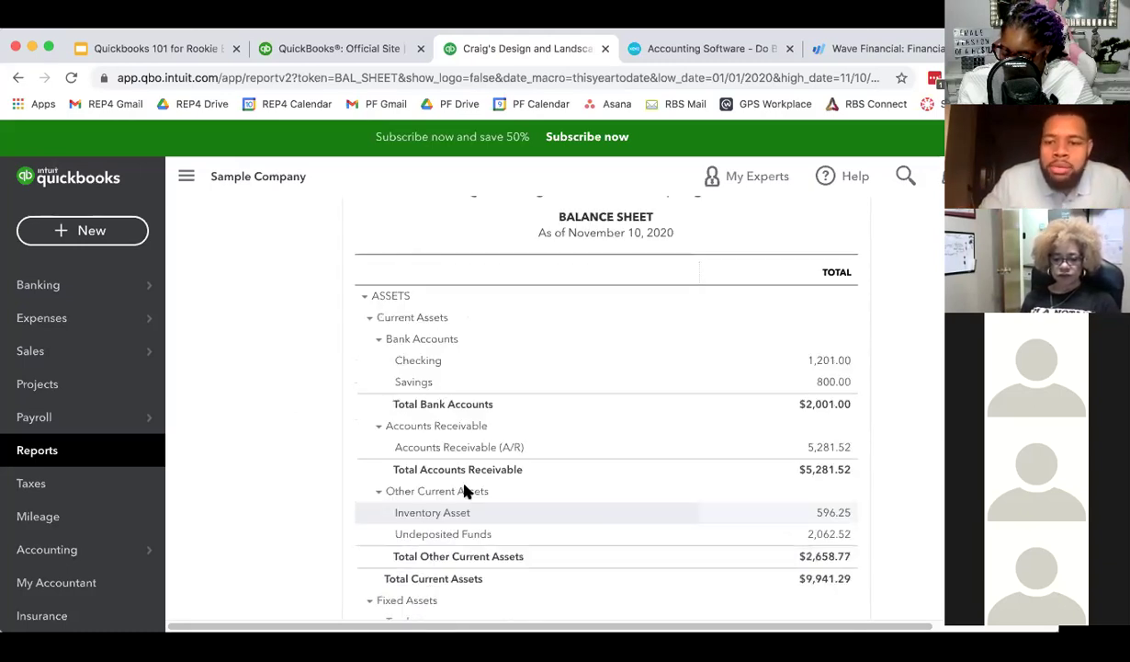
scroll(464, 491, up, 2)
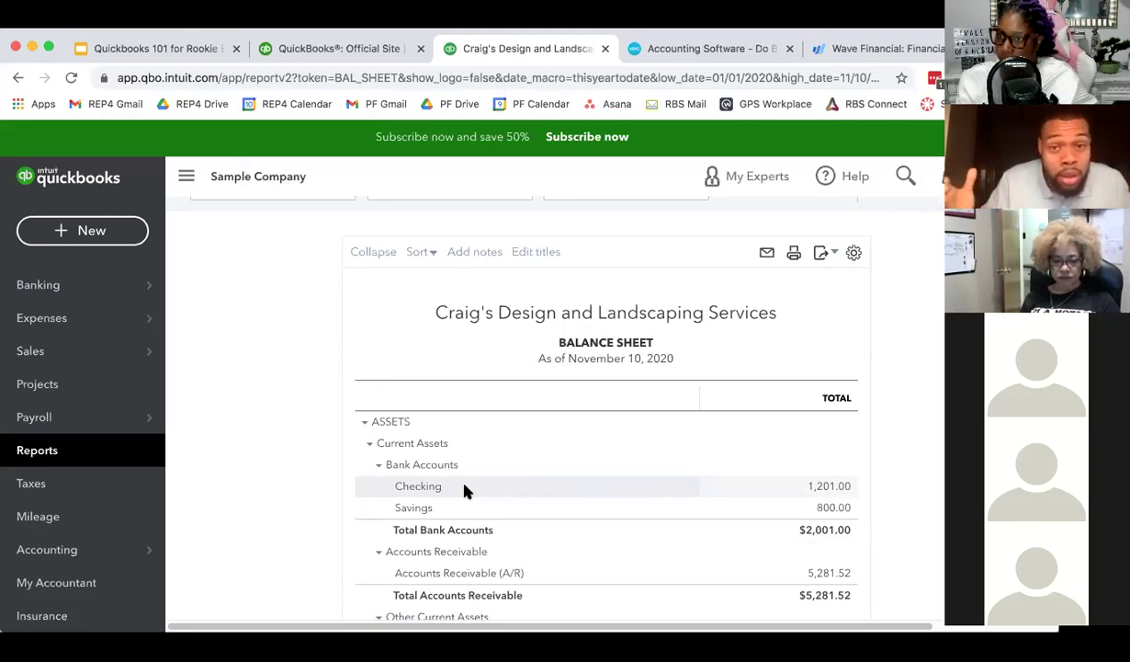
scroll(466, 491, down, 10)
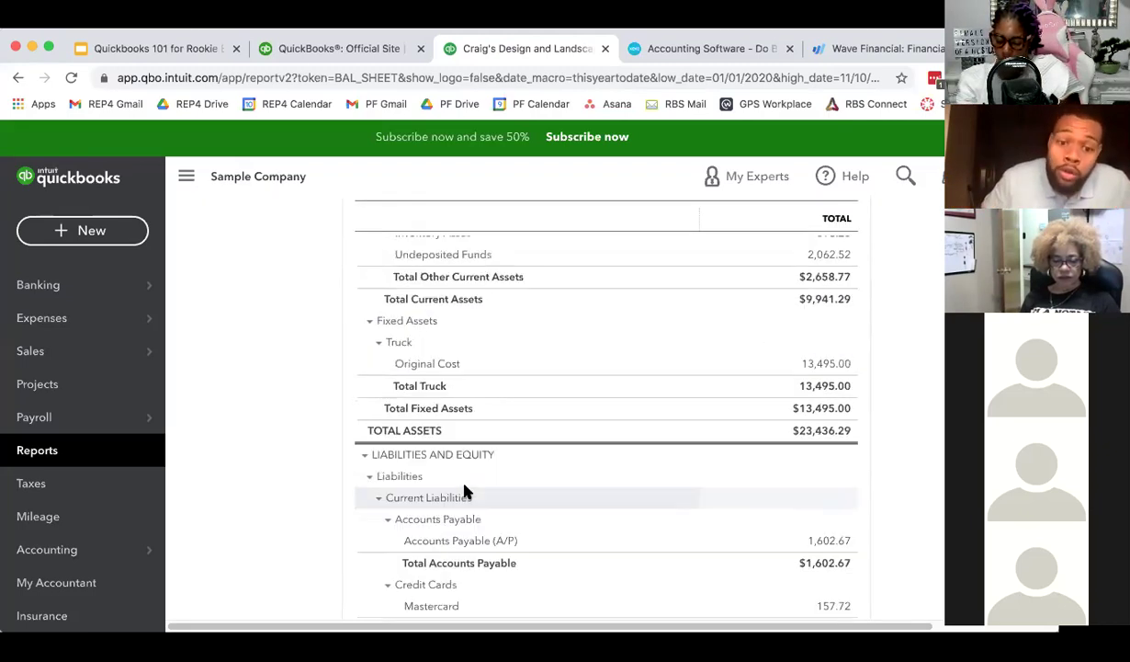
- Leave the Balance Sheet report period at This Year-to-date and go back to the report list
scroll(464, 395, up, 15)
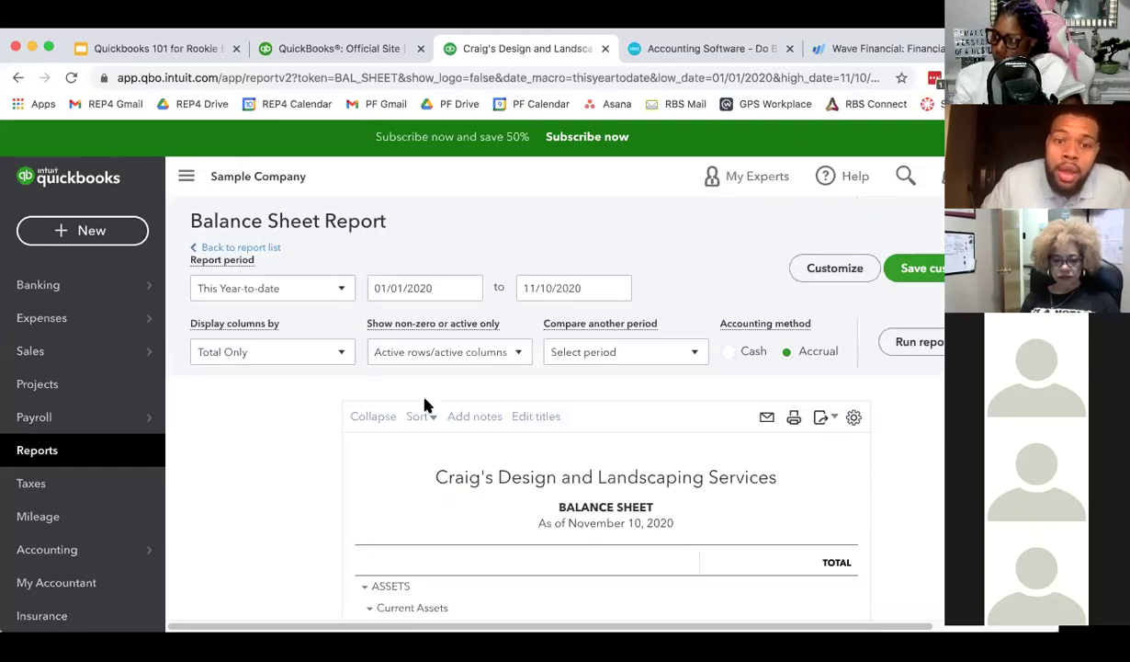
scroll(608, 419, down, 1)
scroll(588, 415, down, 2)
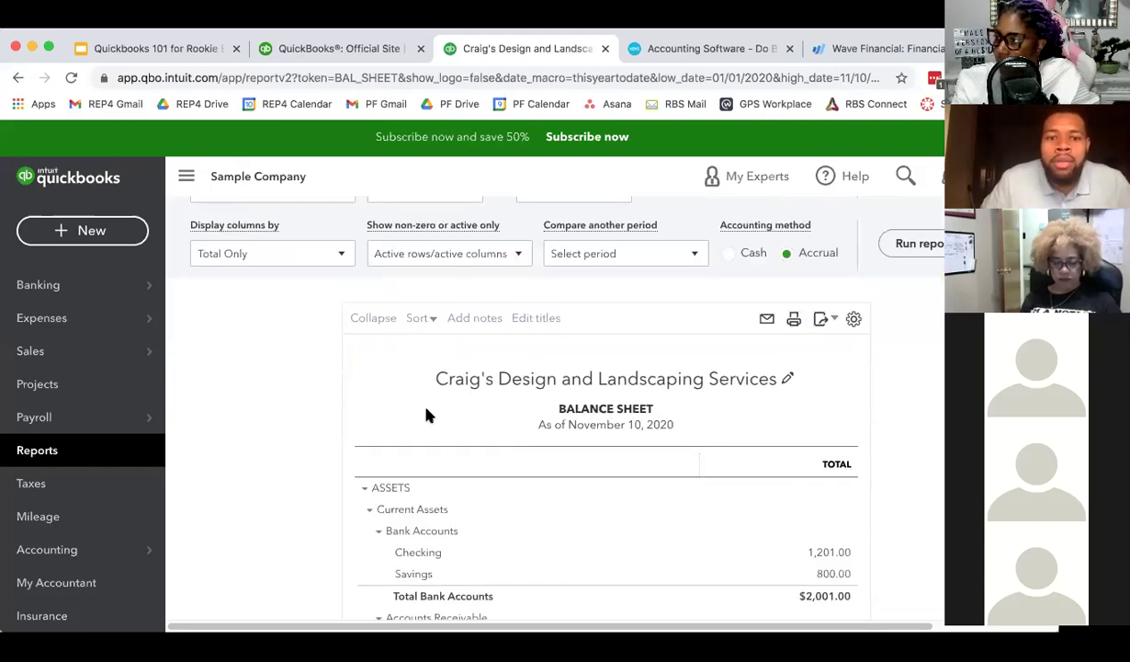
scroll(426, 411, up, 1)
scroll(311, 381, up, 2)
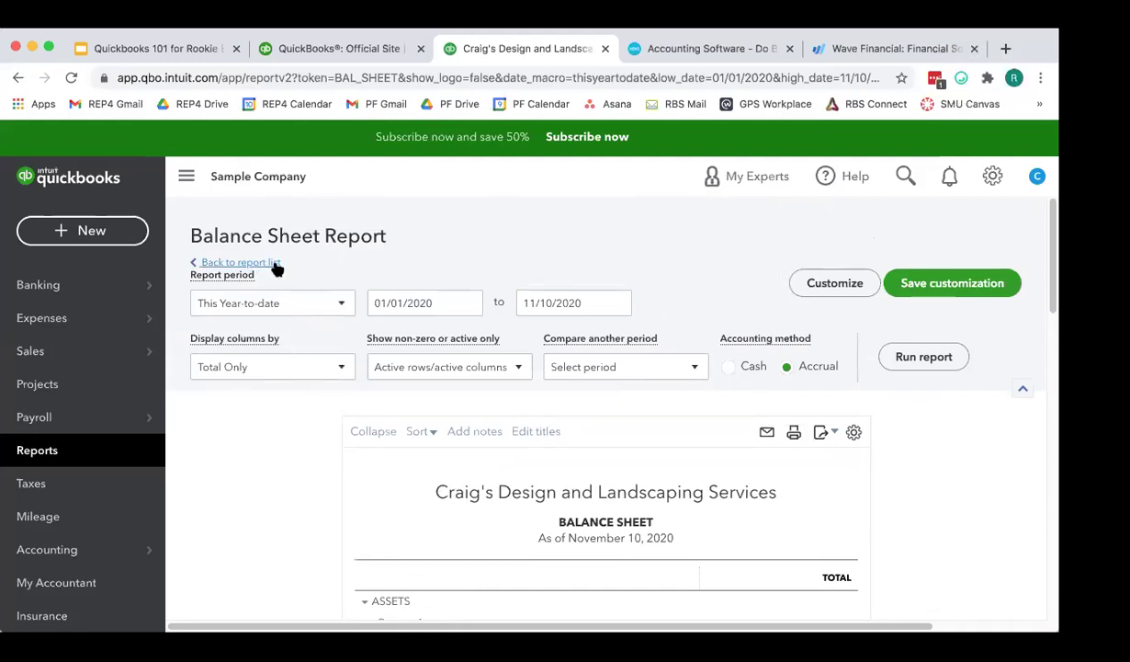
click(293, 301)
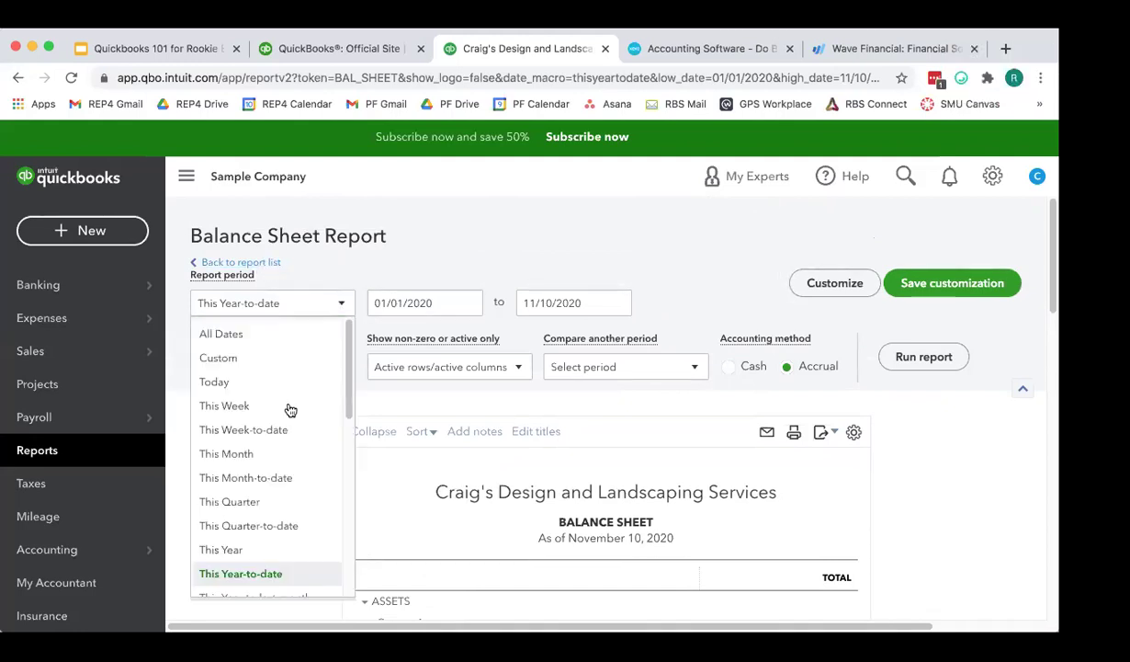
click(504, 234)
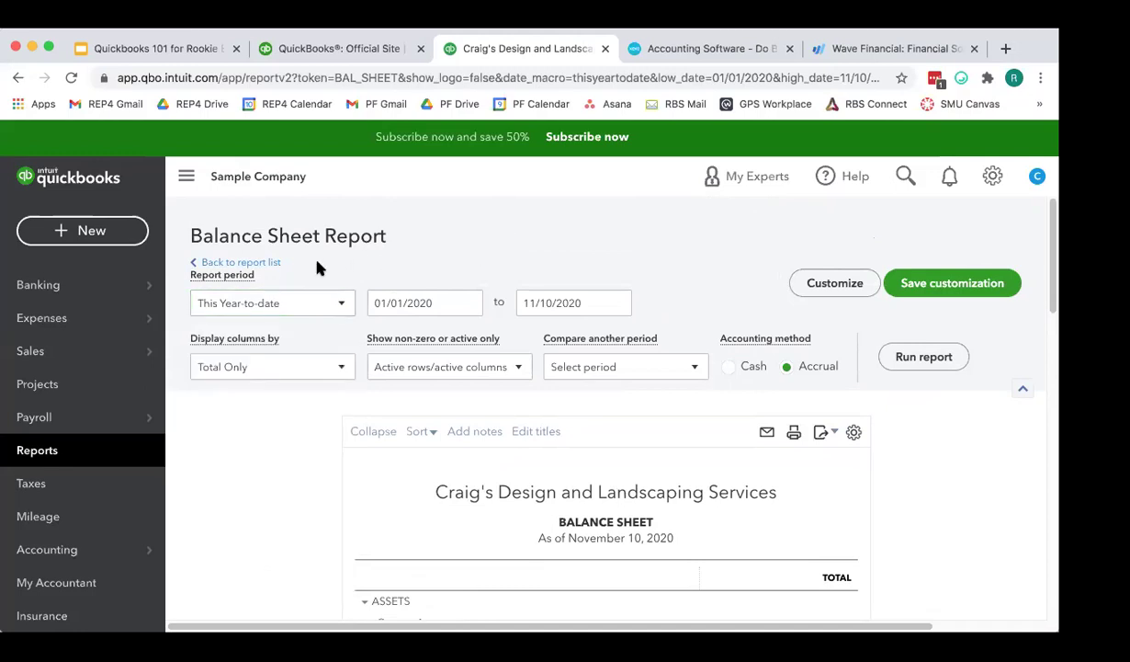
click(272, 262)
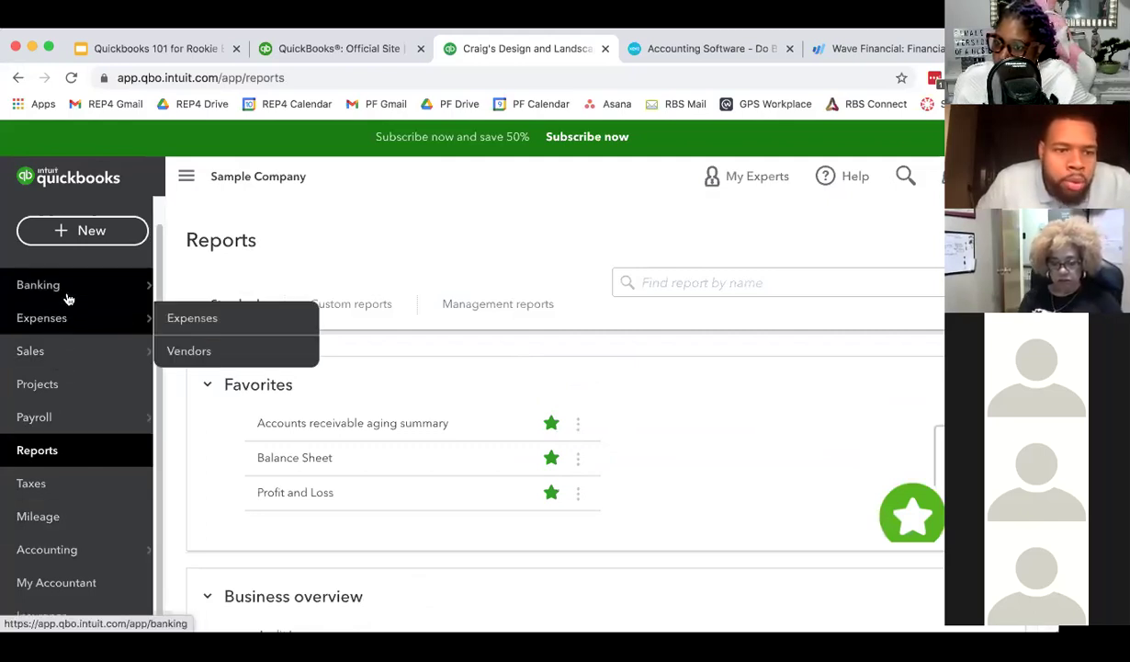
- Review the favorite reports (AR aging summary, Balance Sheet, Profit and Loss), then go to Mileage
mouse_move(115, 350)
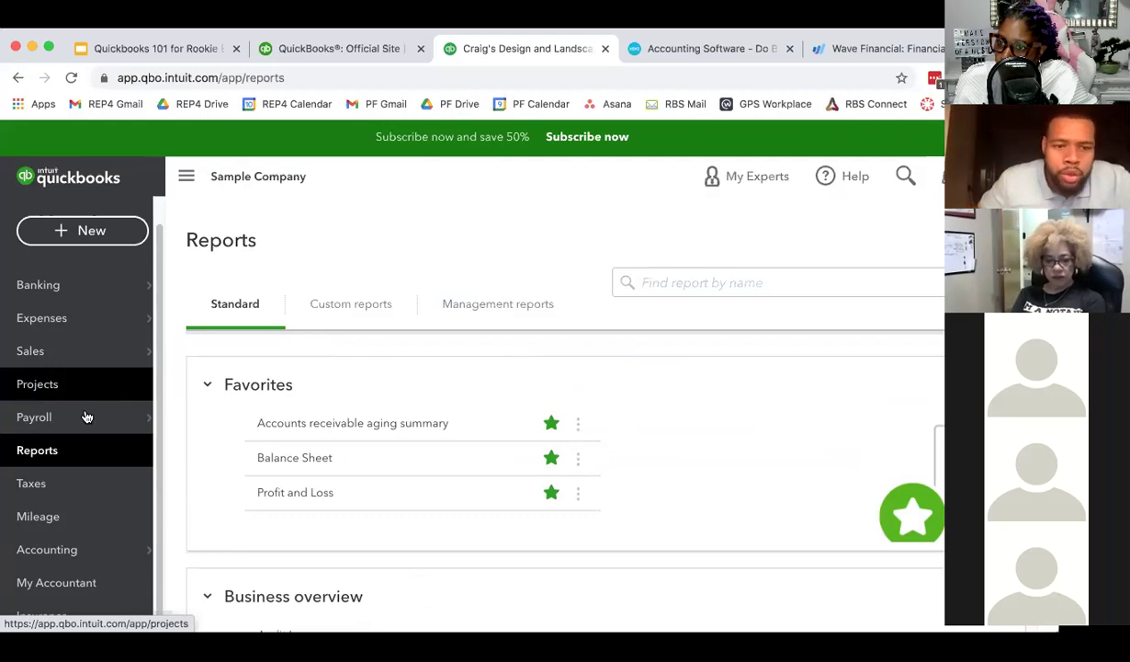
mouse_move(95, 423)
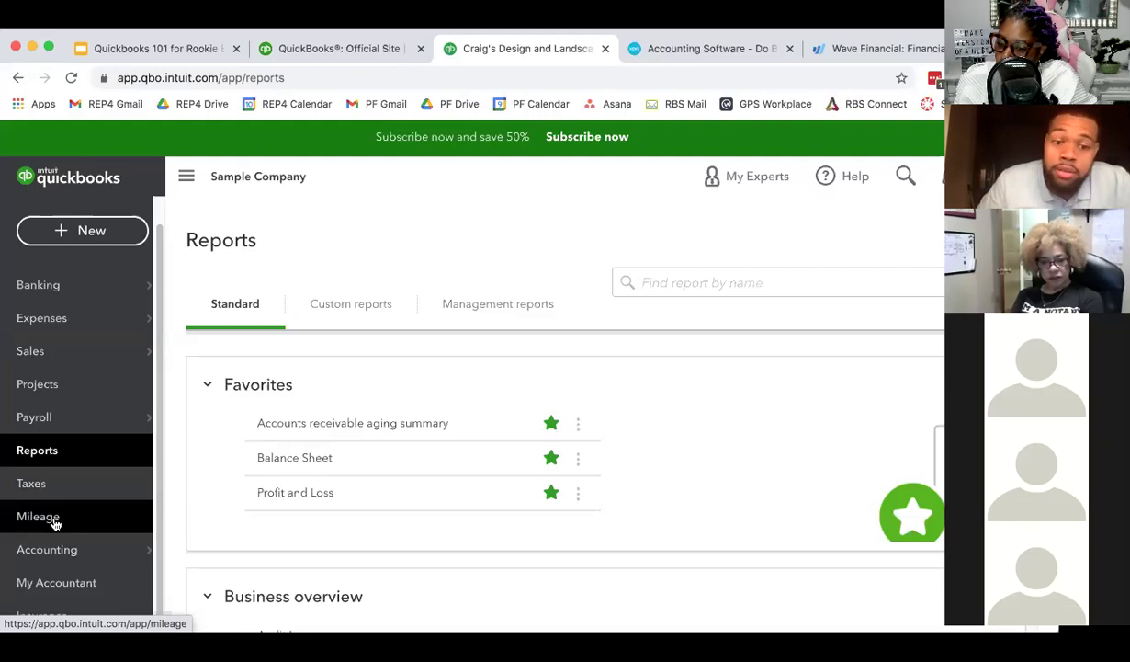
click(54, 520)
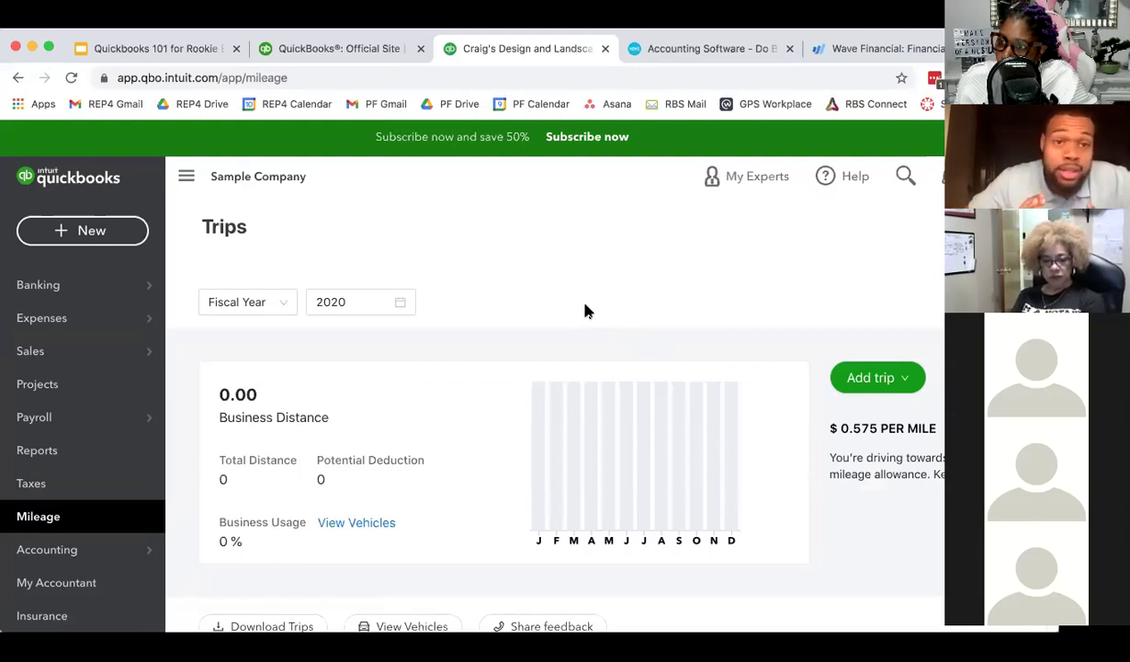
- Highlight the $0.575 per mile rate on the Mileage Trips page
triple_click(883, 432)
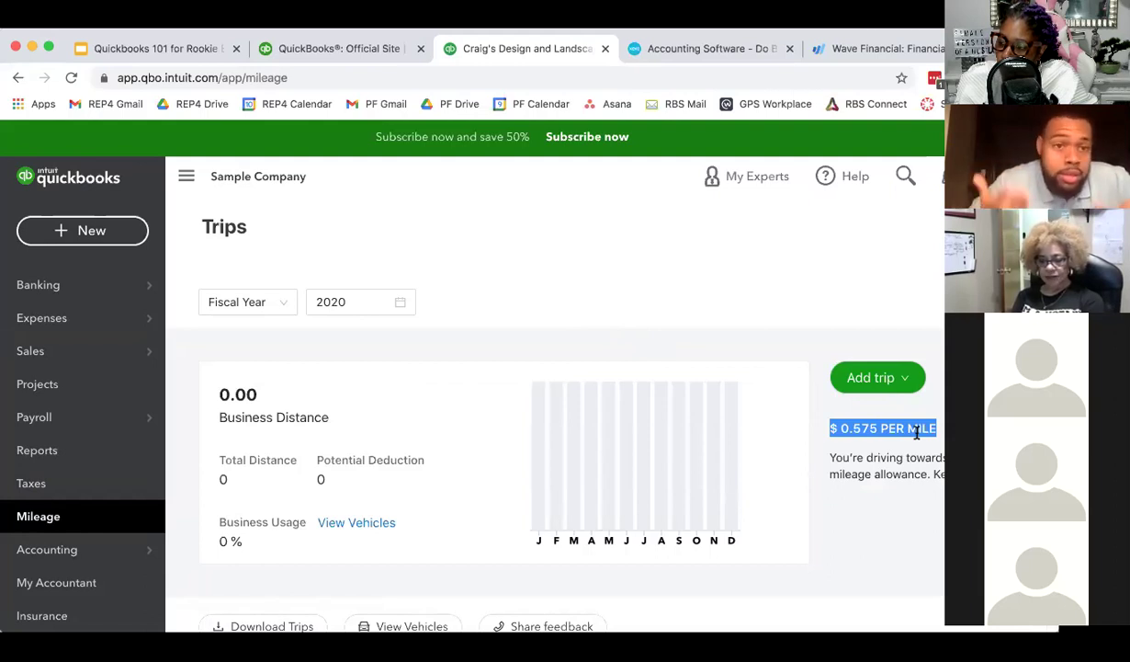
mouse_move(72, 551)
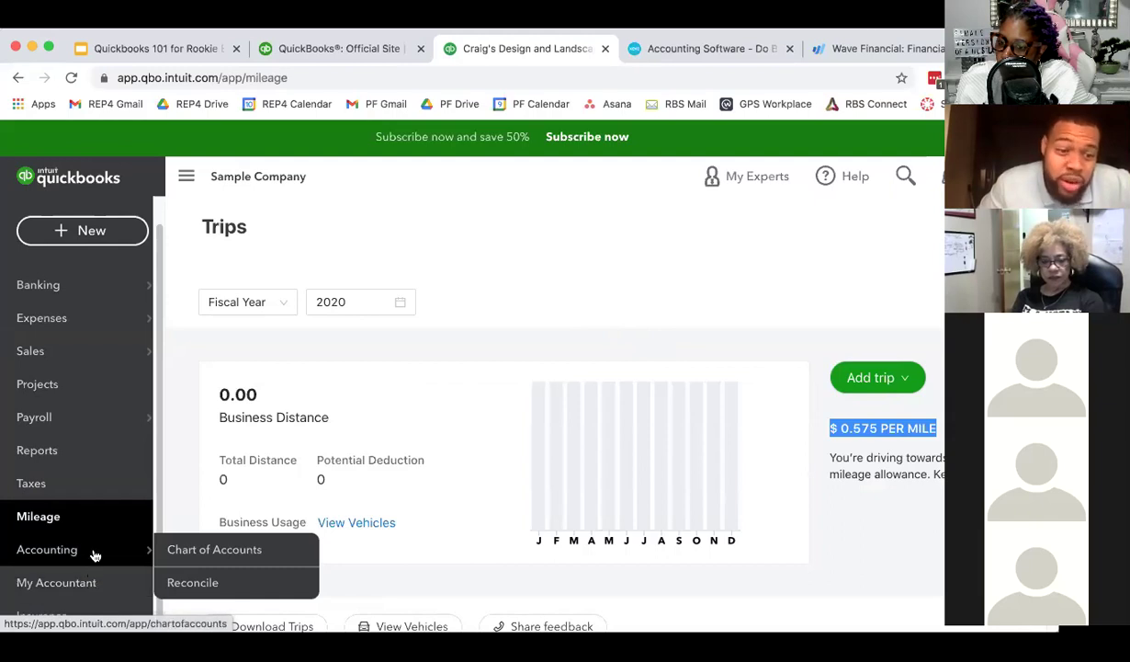
- On My Accountant, enter a sample accountant e-mail, clear it again, and collapse the sidebar
click(97, 584)
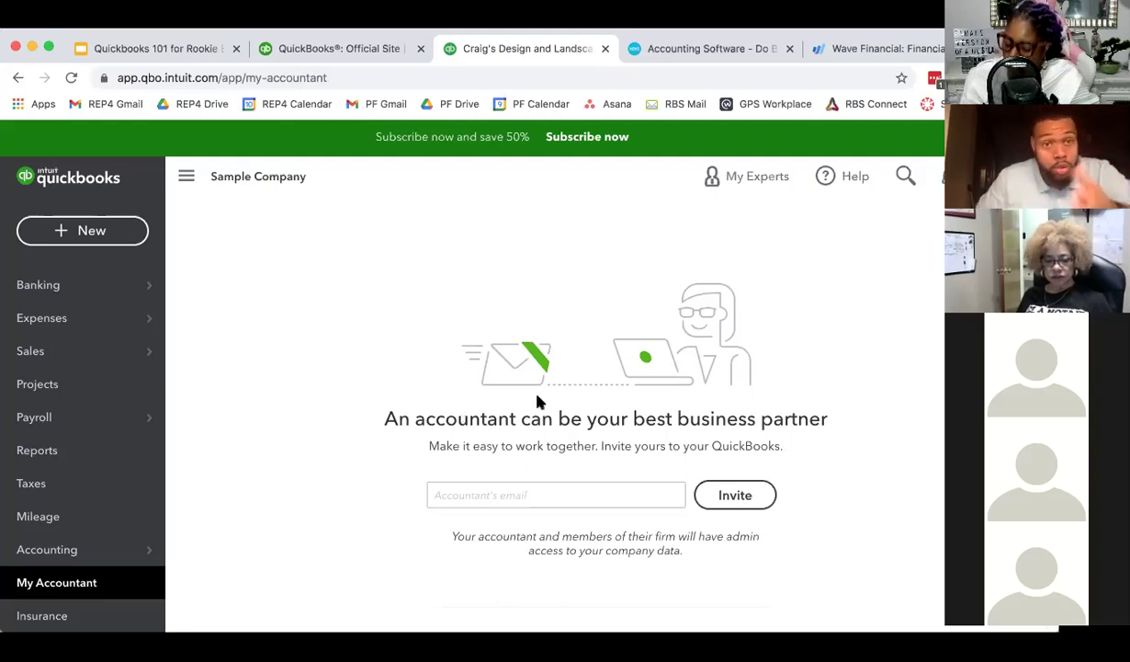
click(524, 497)
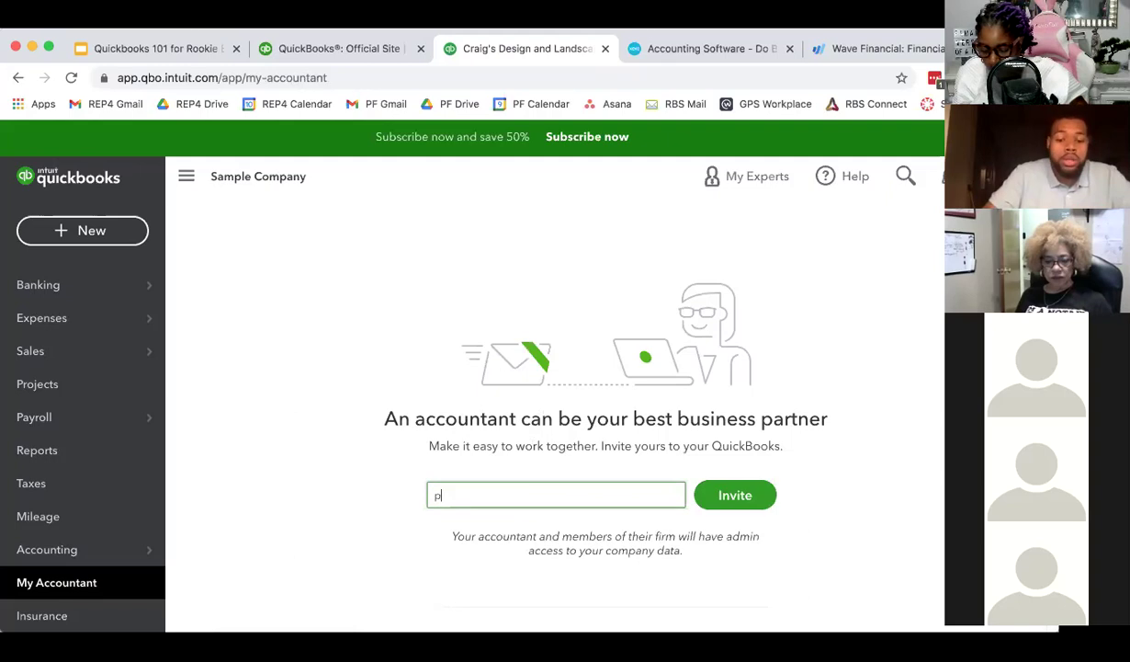
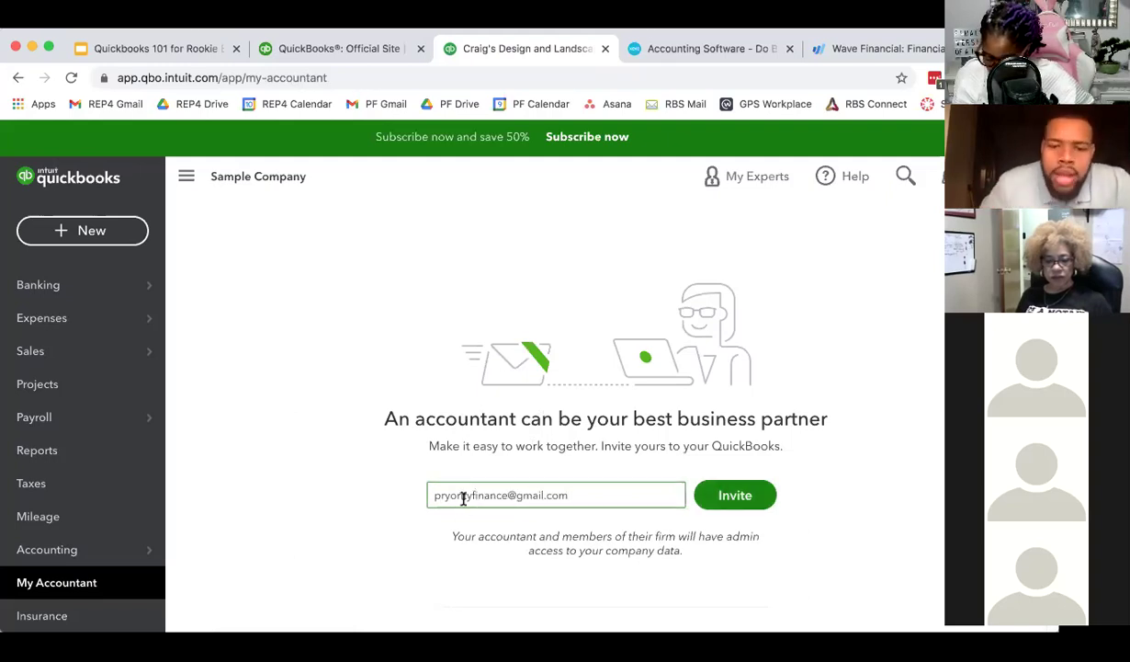
triple_click(541, 497)
key(BackSpace)
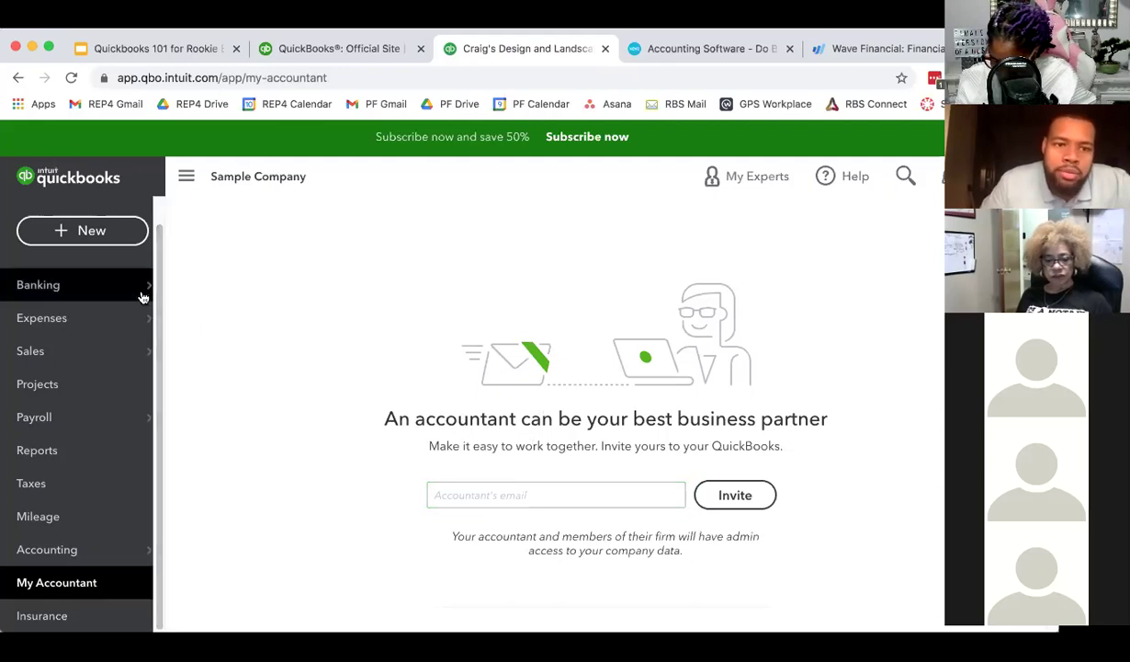
mouse_move(142, 296)
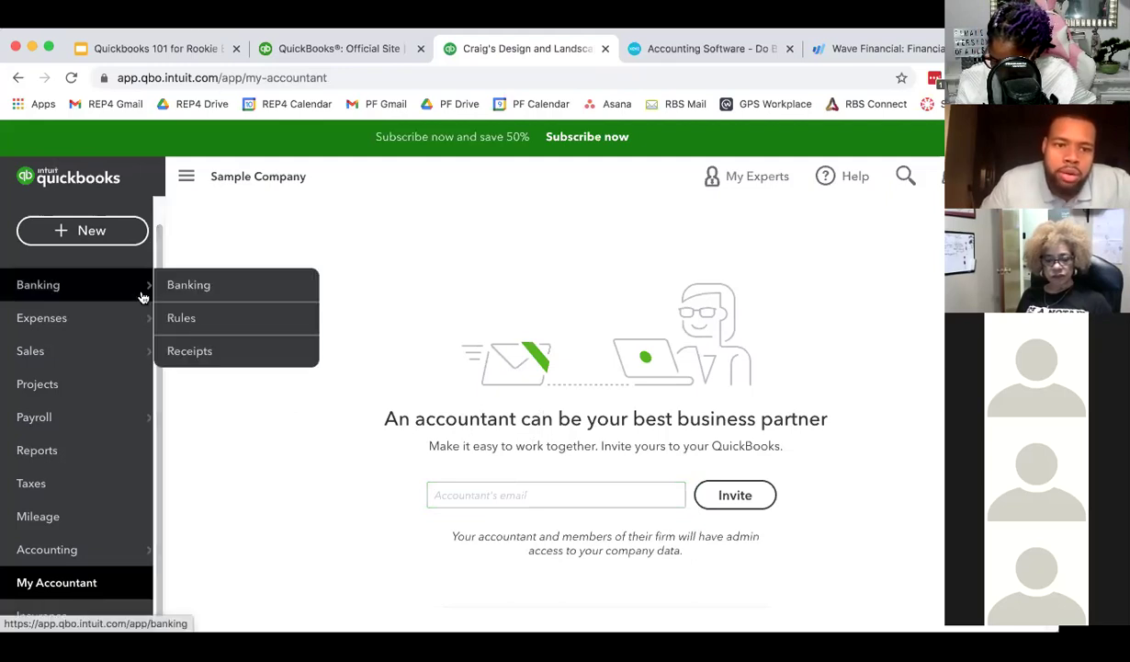
click(186, 181)
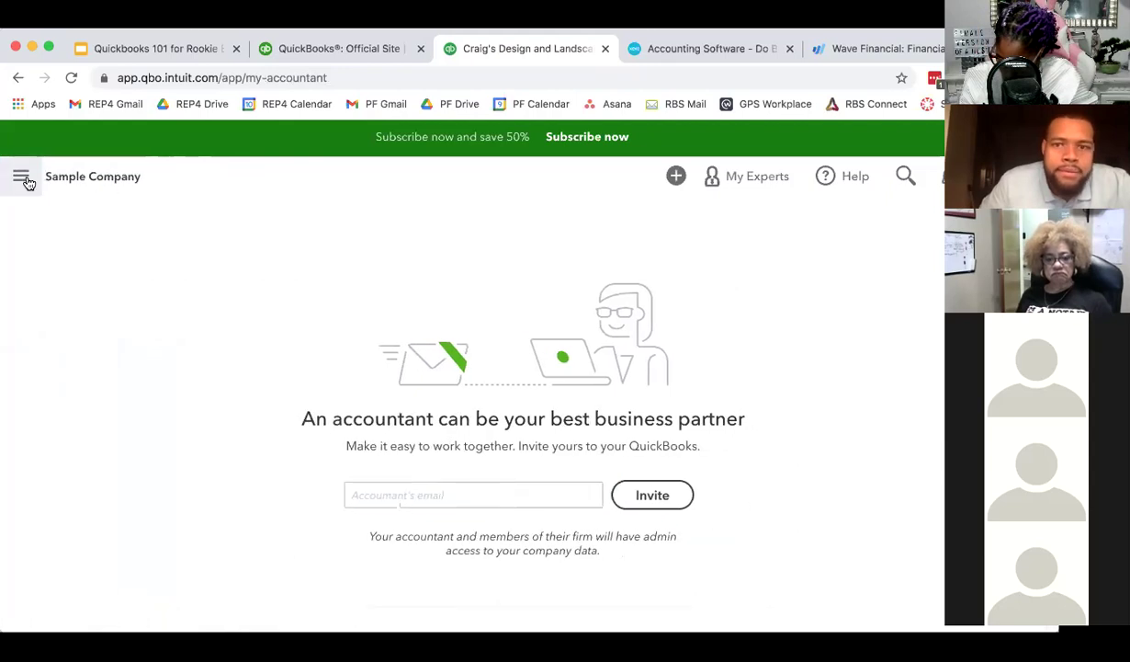
- Re-expand the sidebar, return to the company Dashboard, then switch to the Xero tab
click(20, 177)
click(87, 284)
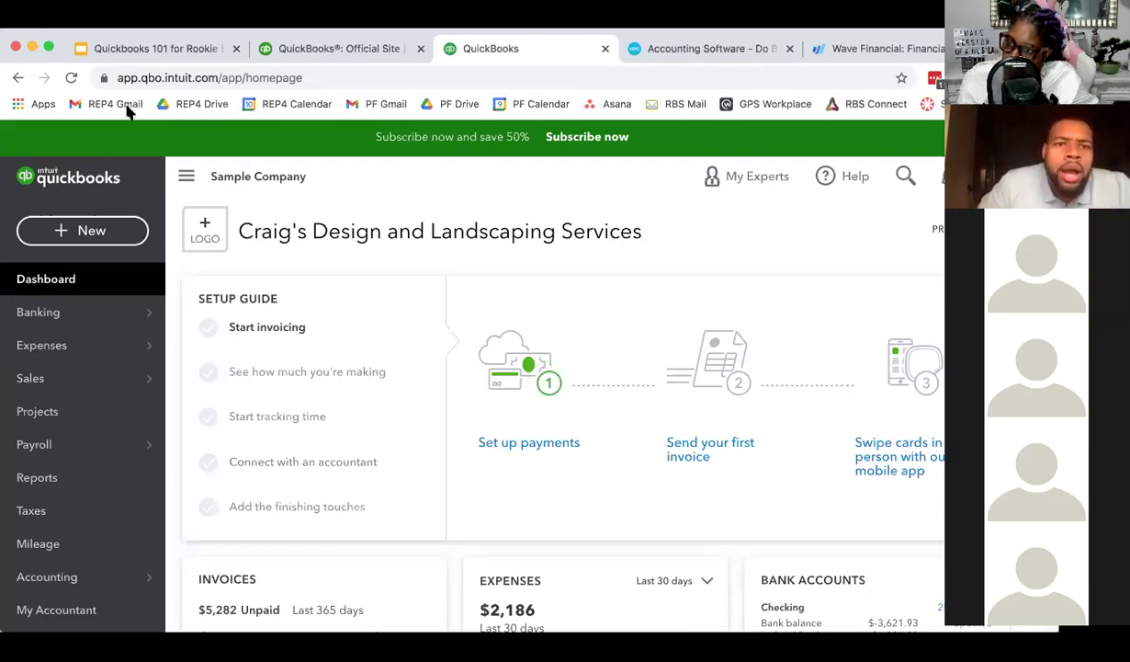
click(710, 57)
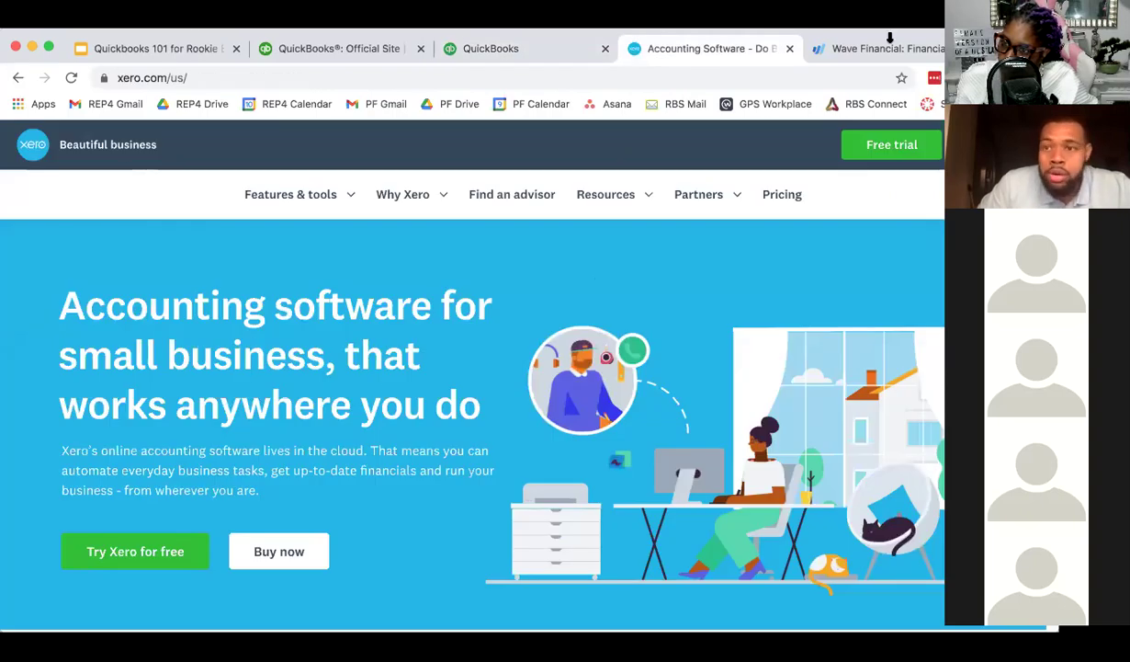
- Move on from the Xero homepage to the Wave Financial tab
click(889, 42)
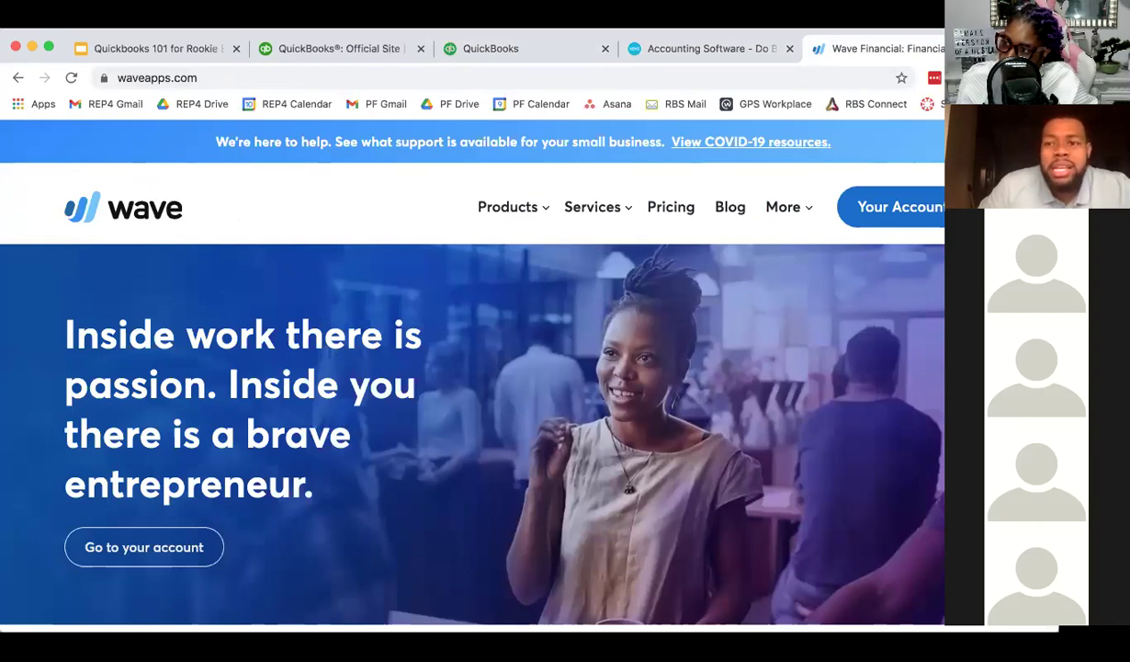
- Revisit the QuickBooks sample company, then open the QuickBooks official site's pricing plans
click(532, 48)
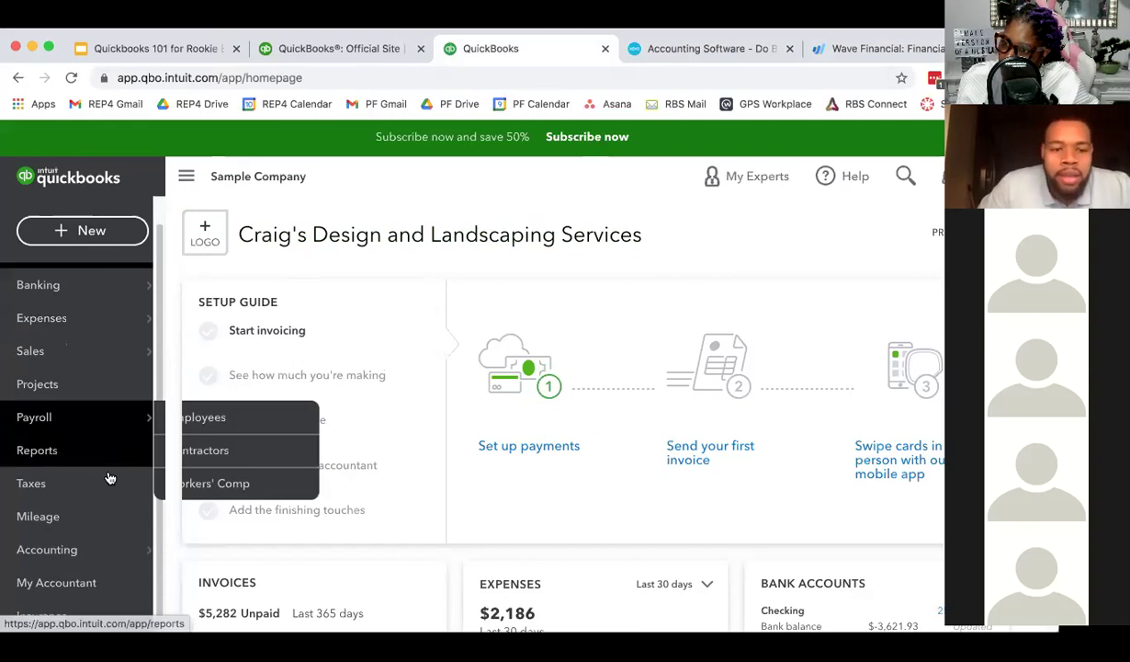
scroll(83, 606, down, 1)
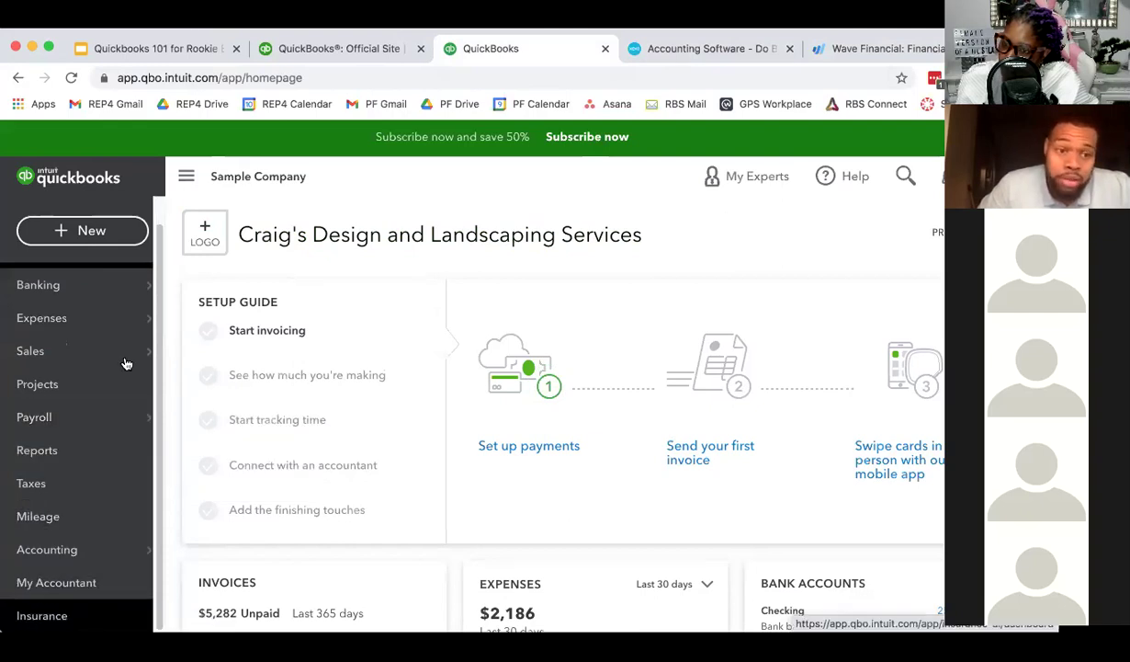
scroll(126, 354, up, 1)
click(353, 48)
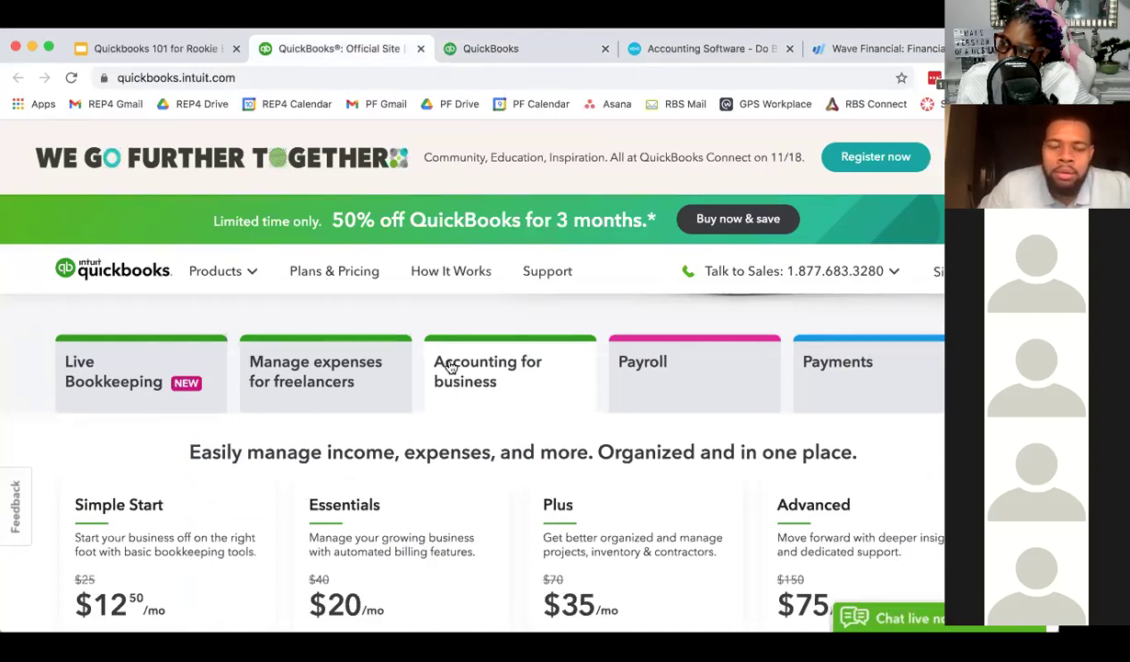
- Finish viewing the plan prices and return, via the sample company, to the webinar slides
scroll(469, 294, up, 5)
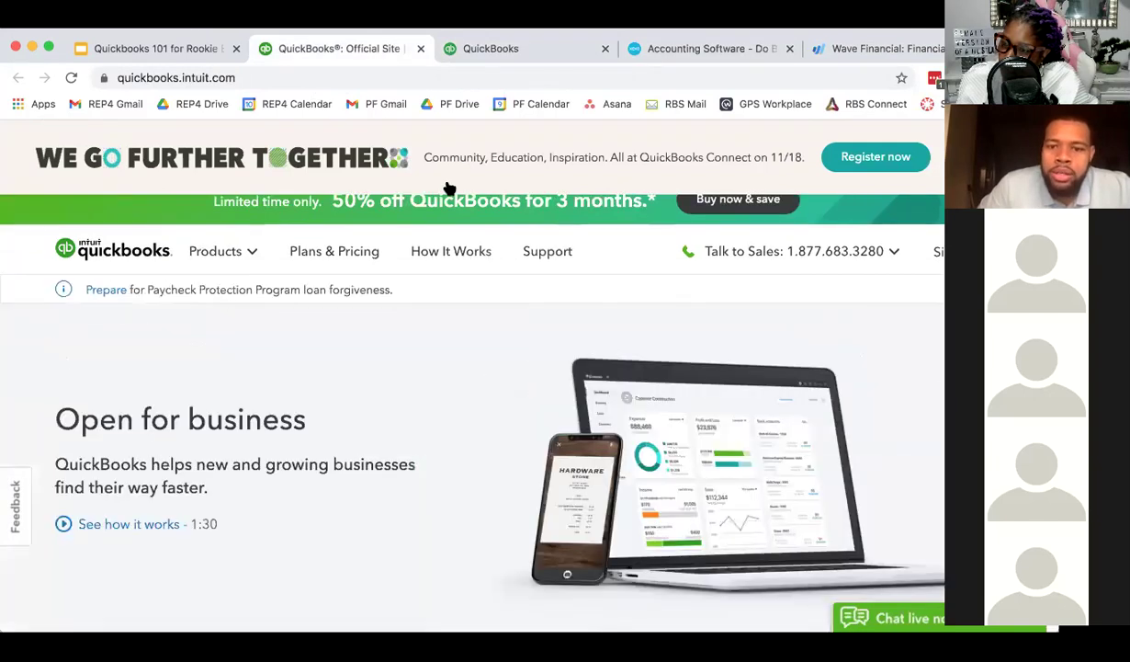
click(495, 56)
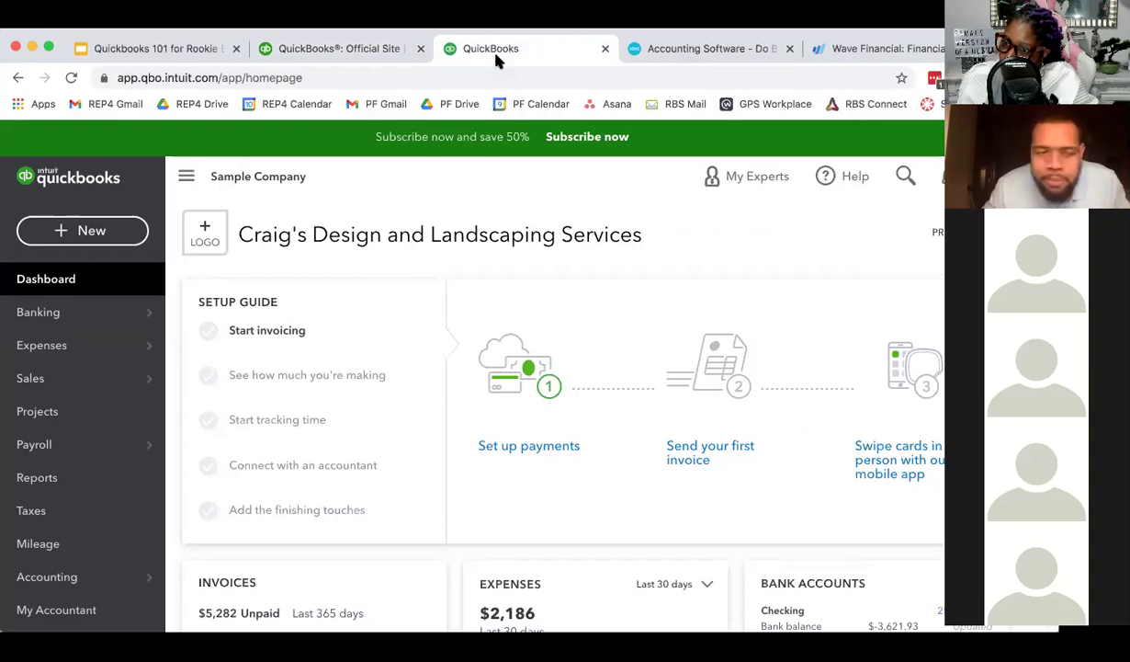
click(212, 55)
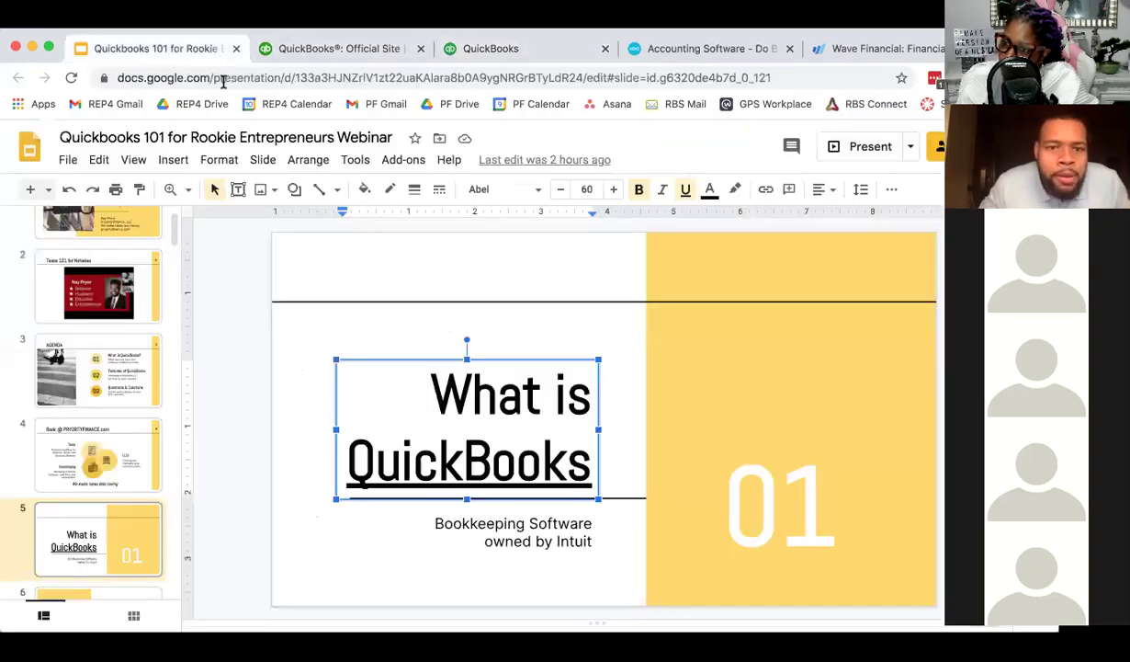
- Advance past 'Features of QuickBooks' to slide 7 and present the deck full screen
scroll(138, 515, down, 2)
click(129, 535)
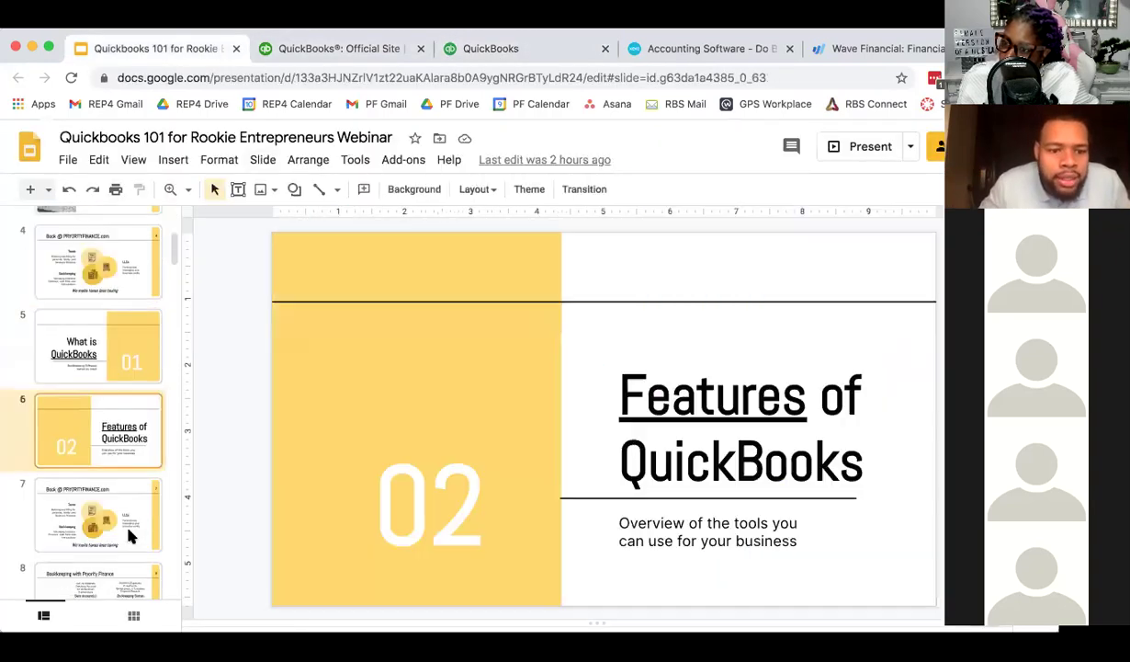
key(Down)
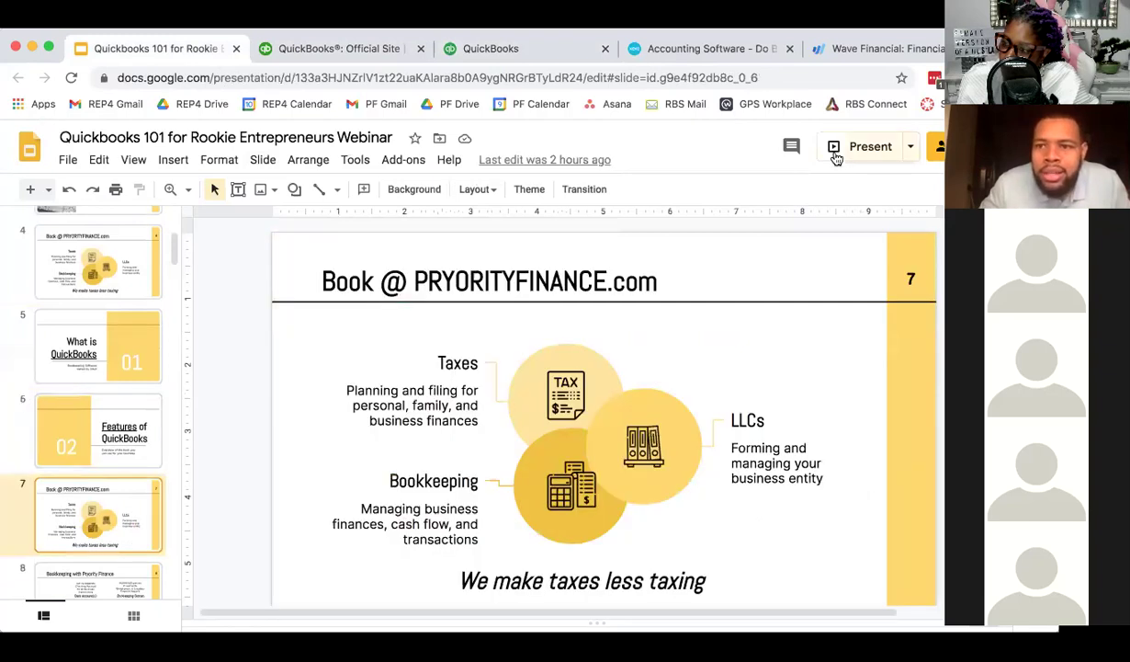
click(836, 154)
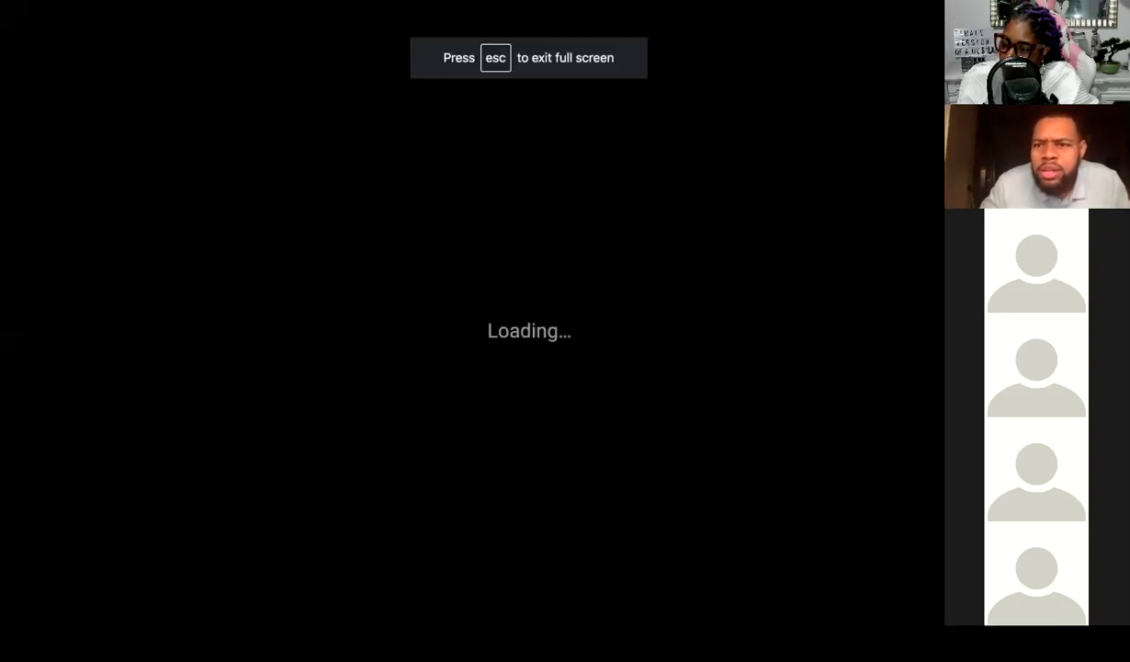